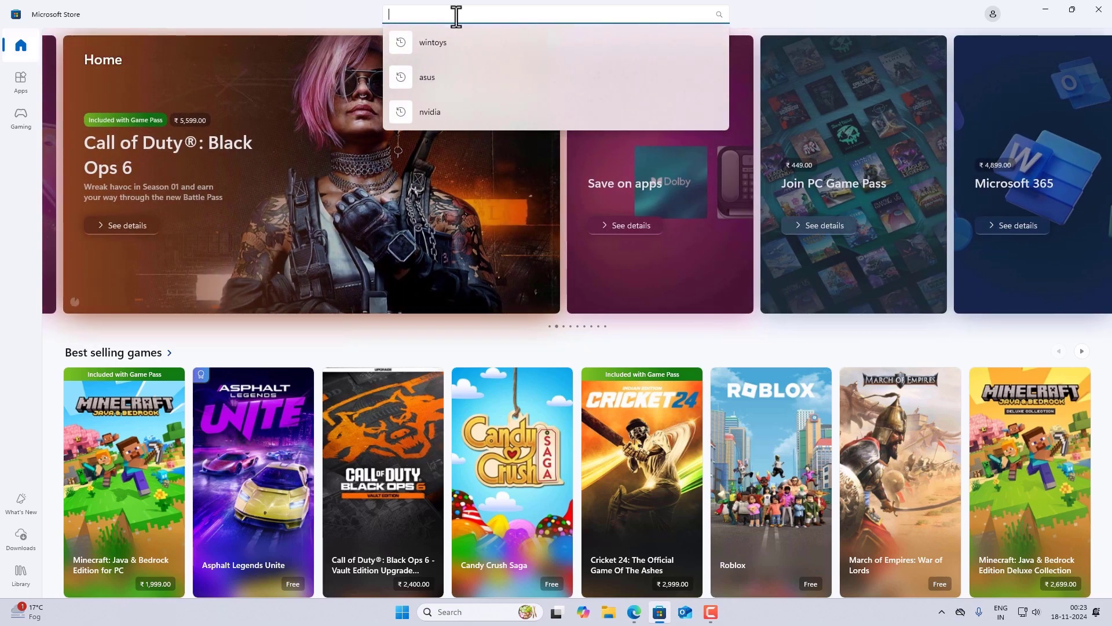
- Search the Microsoft Store for "wintoys" and open the Wintoys app page to look over its description
{"action": "type", "text": "wintoys"}
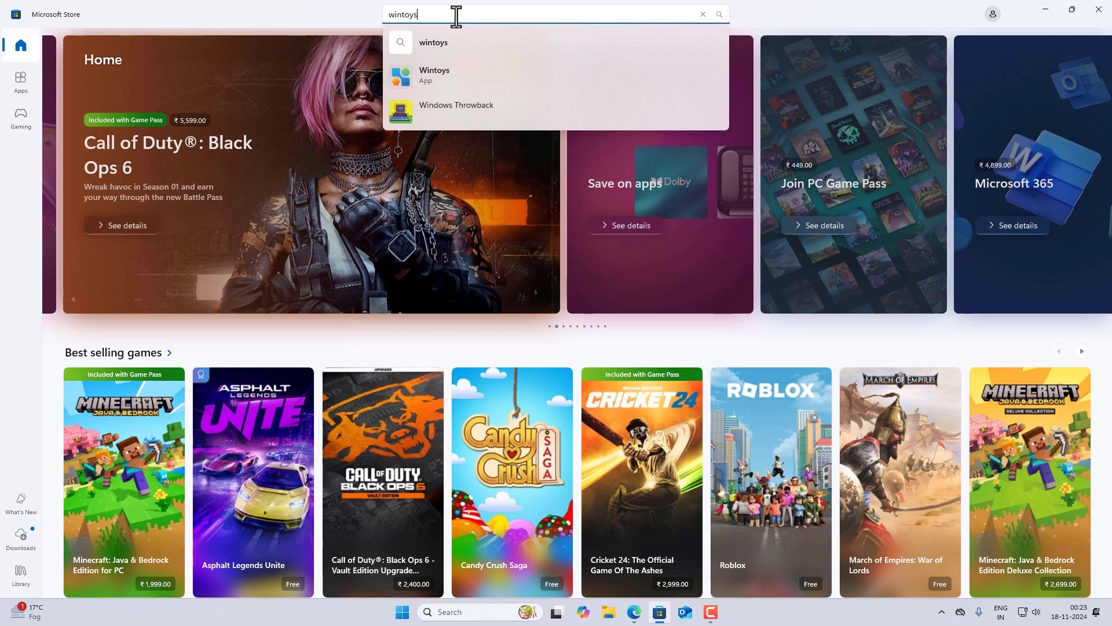
{"action": "key", "text": "Return"}
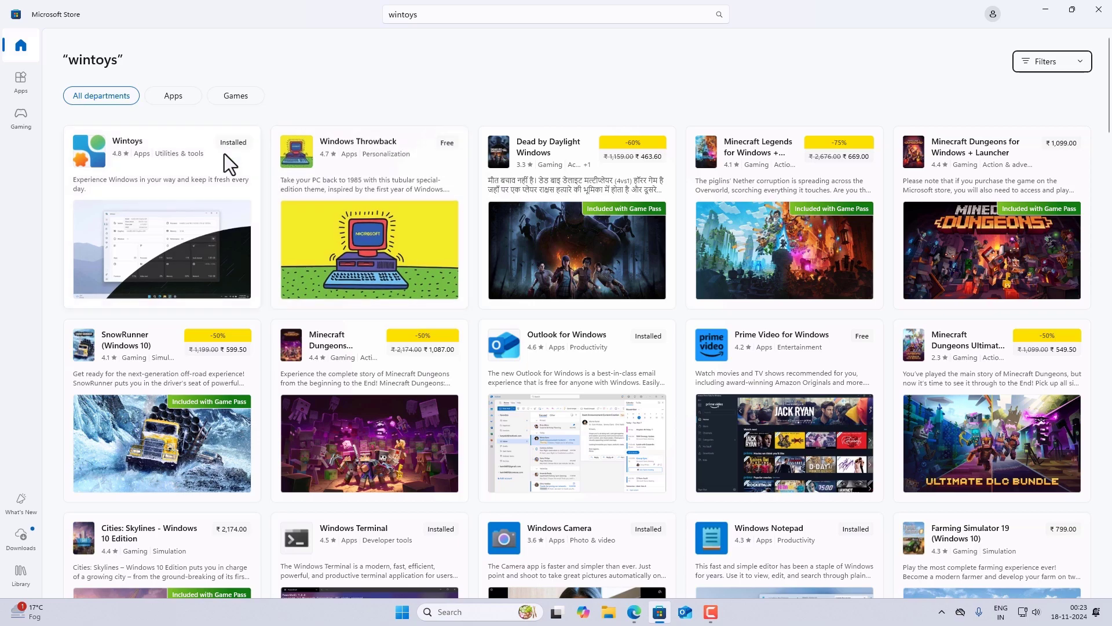
{"action": "left_click", "coordinate": [130, 140]}
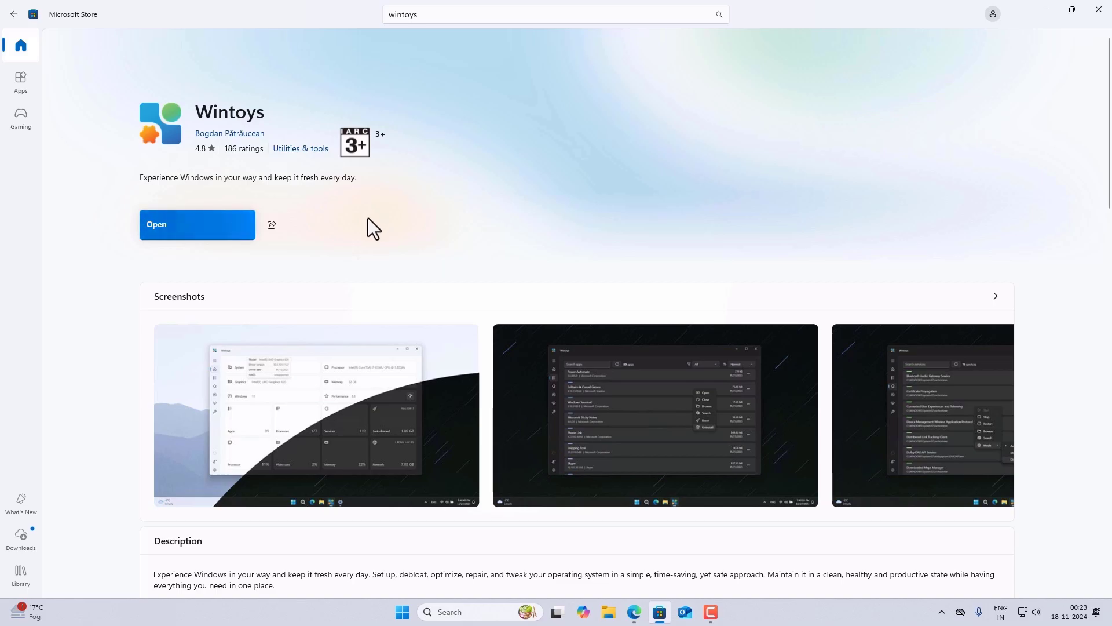
{"action": "scroll", "coordinate": [366, 220], "scroll_direction": "down", "scroll_amount": 4}
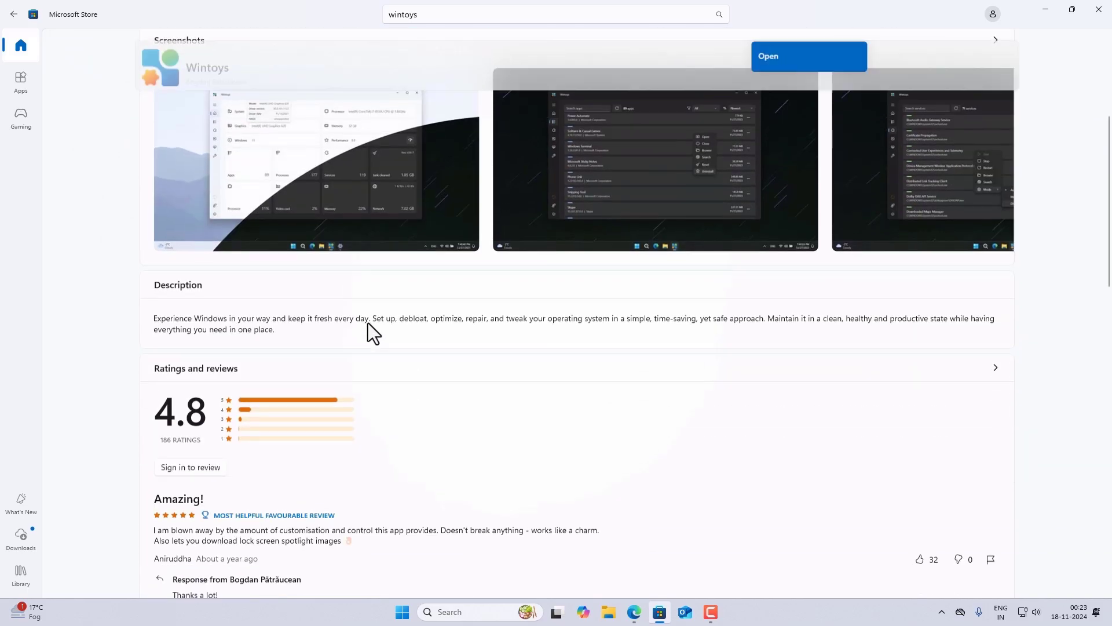
{"action": "scroll", "coordinate": [368, 322], "scroll_direction": "up", "scroll_amount": 3}
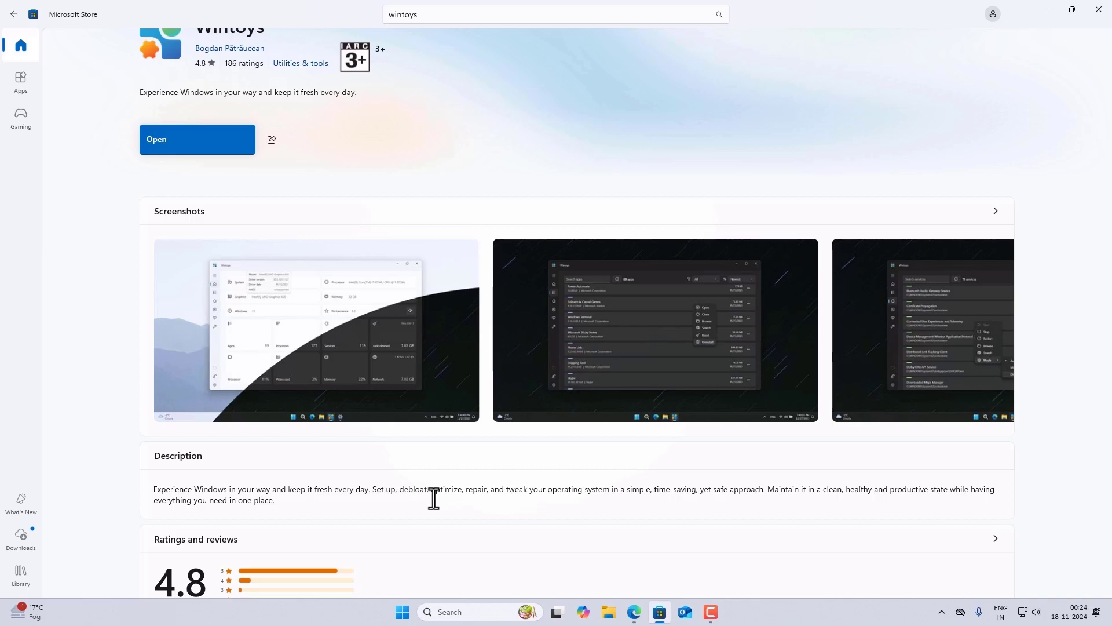
- View the Wintoys preview screenshots from the first to the fifth and return to the app page
{"action": "left_click", "coordinate": [406, 386]}
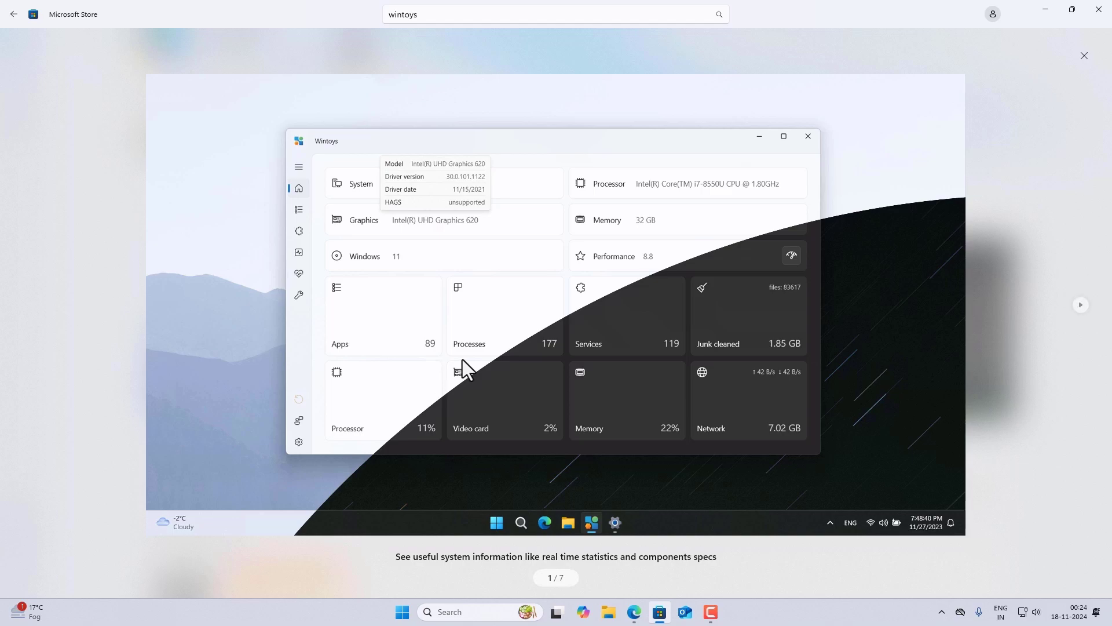
{"action": "left_click", "coordinate": [1081, 305]}
{"action": "left_click", "coordinate": [1081, 305]}
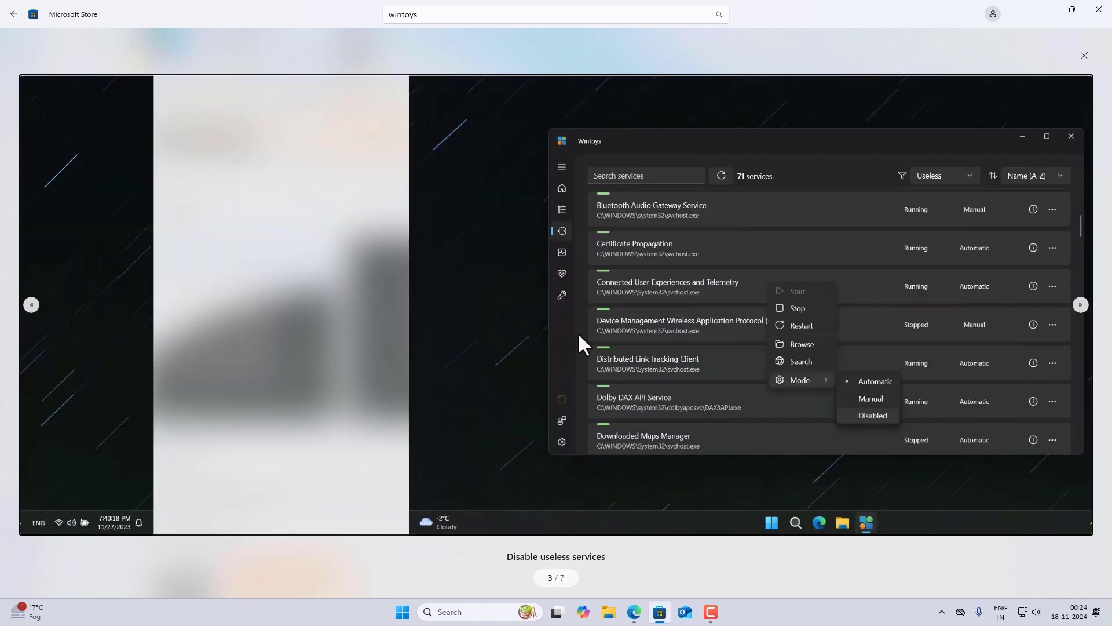
{"action": "key", "text": "Right"}
{"action": "key", "text": "Right"}
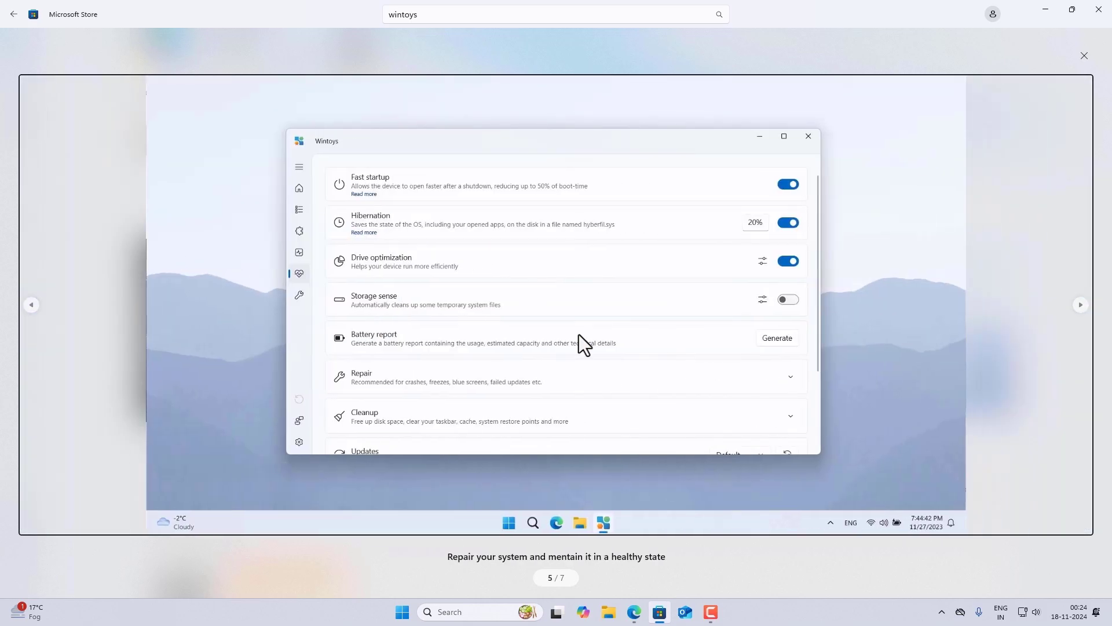
{"action": "key", "text": "Escape"}
{"action": "scroll", "coordinate": [490, 255], "scroll_direction": "up", "scroll_amount": 2}
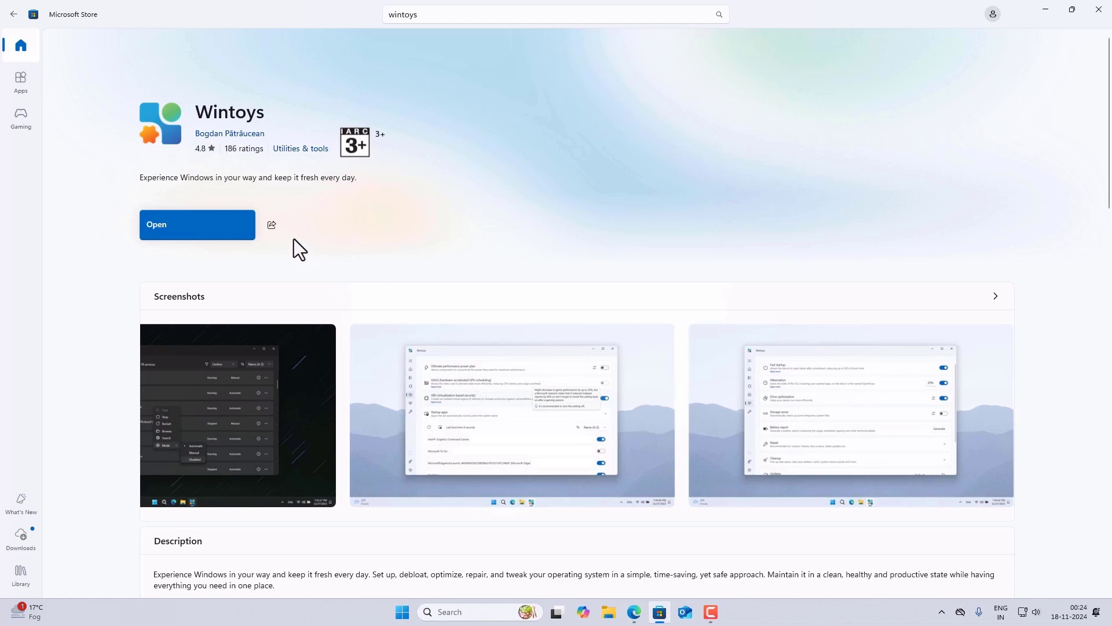
- Launch Wintoys, minimize the Microsoft Store and reposition the Wintoys window on the desktop
{"action": "left_click", "coordinate": [207, 235]}
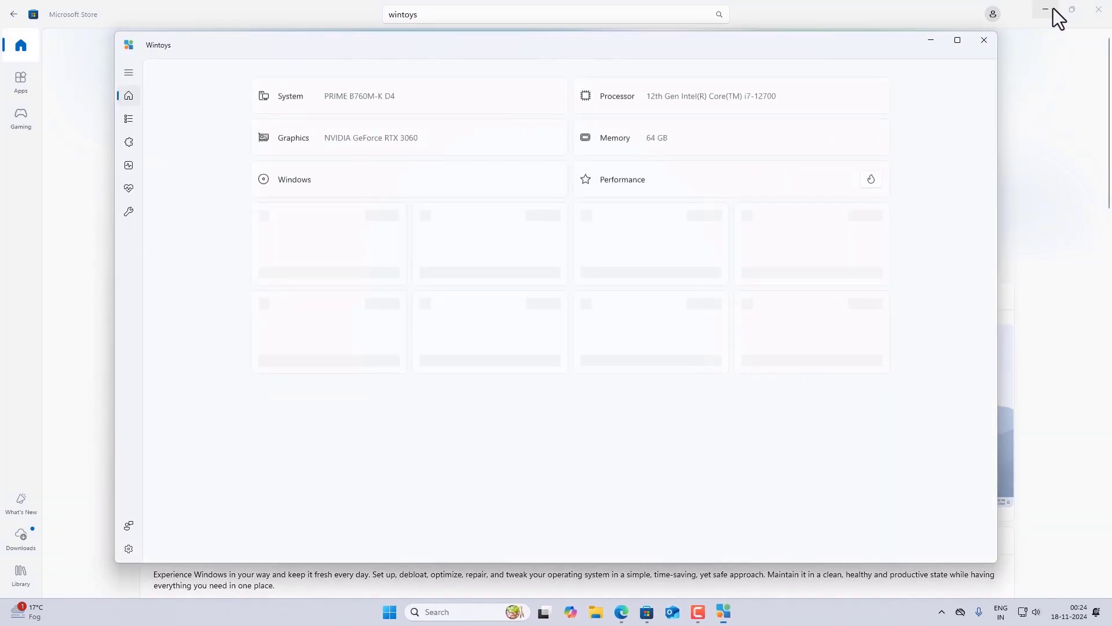
{"action": "left_click", "coordinate": [1048, 11]}
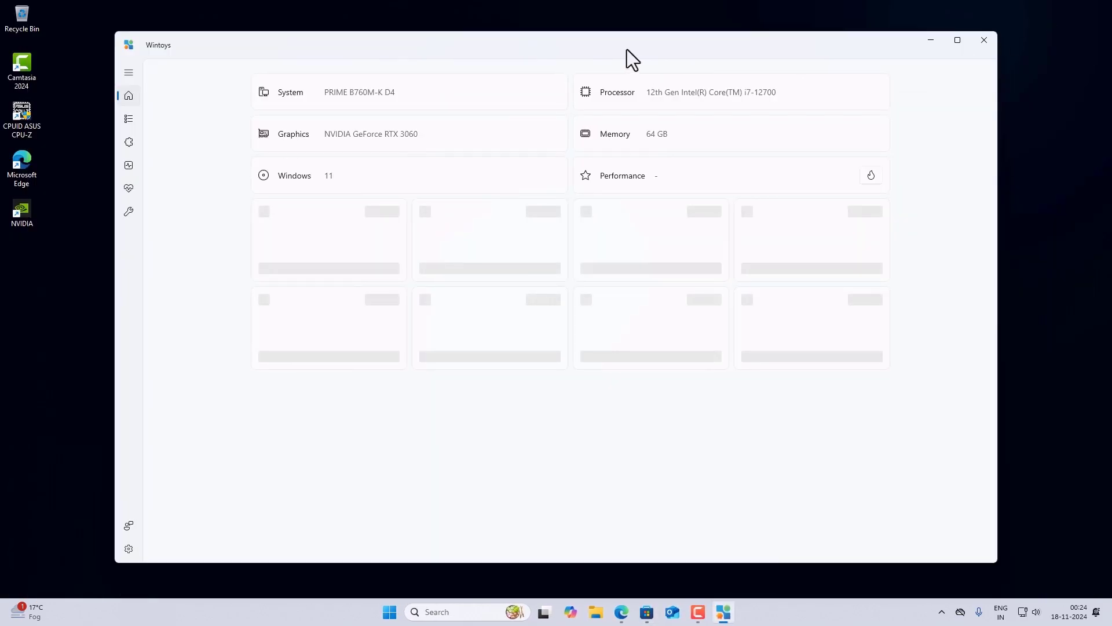
{"action": "left_click_drag", "start_coordinate": [627, 51], "coordinate": [651, 46]}
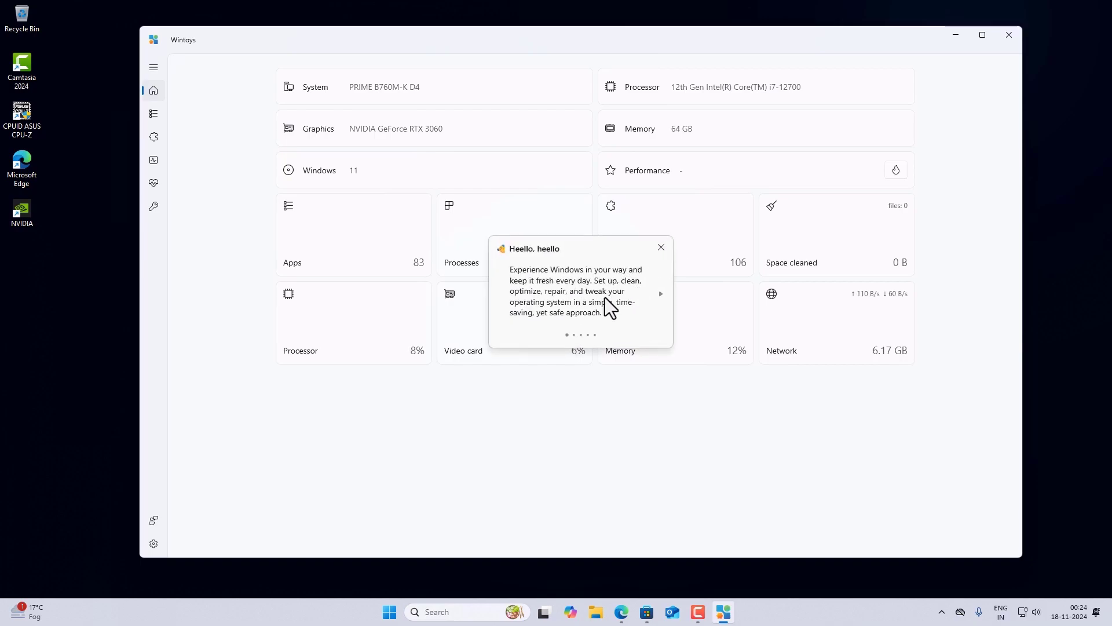
- Read through the Wintoys welcome tips up to the restore point warning and dismiss them
{"action": "left_click", "coordinate": [661, 294]}
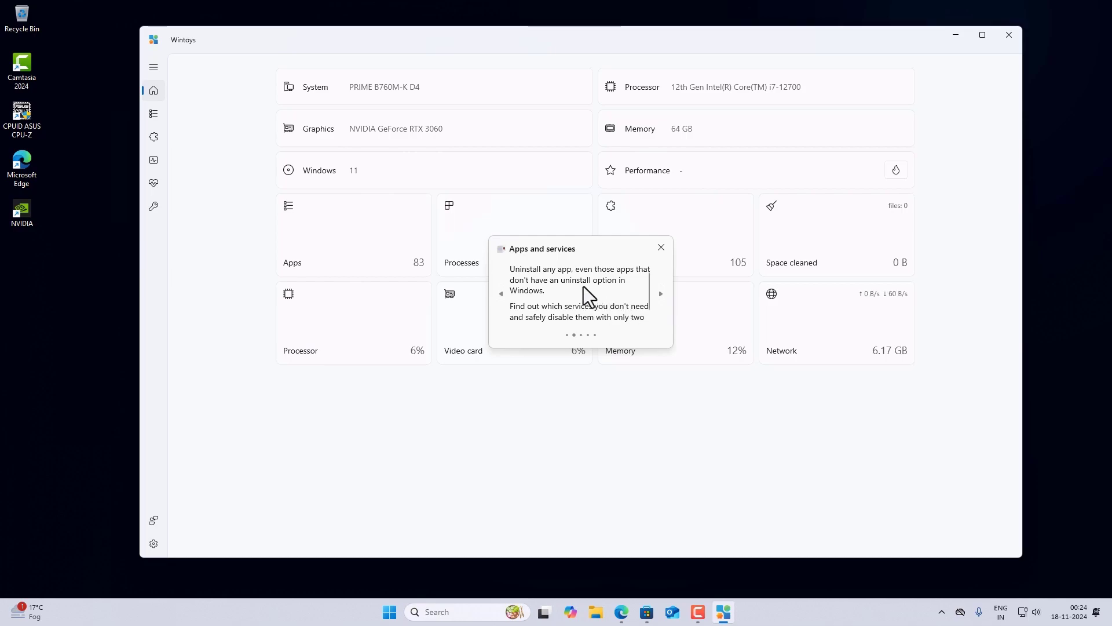
{"action": "left_click", "coordinate": [662, 296]}
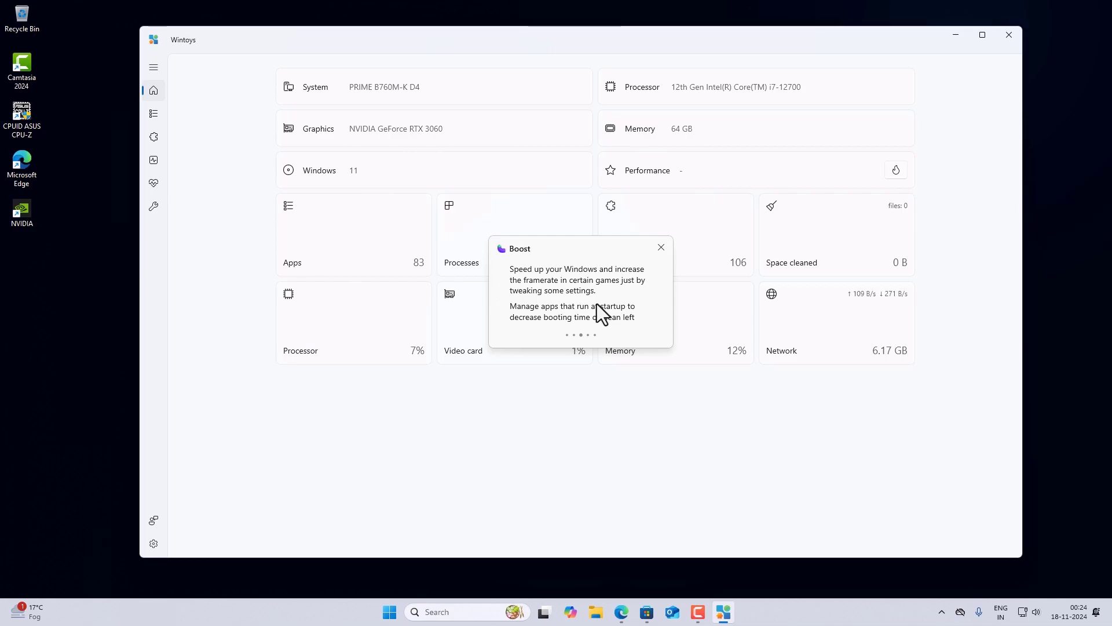
{"action": "left_click", "coordinate": [661, 294]}
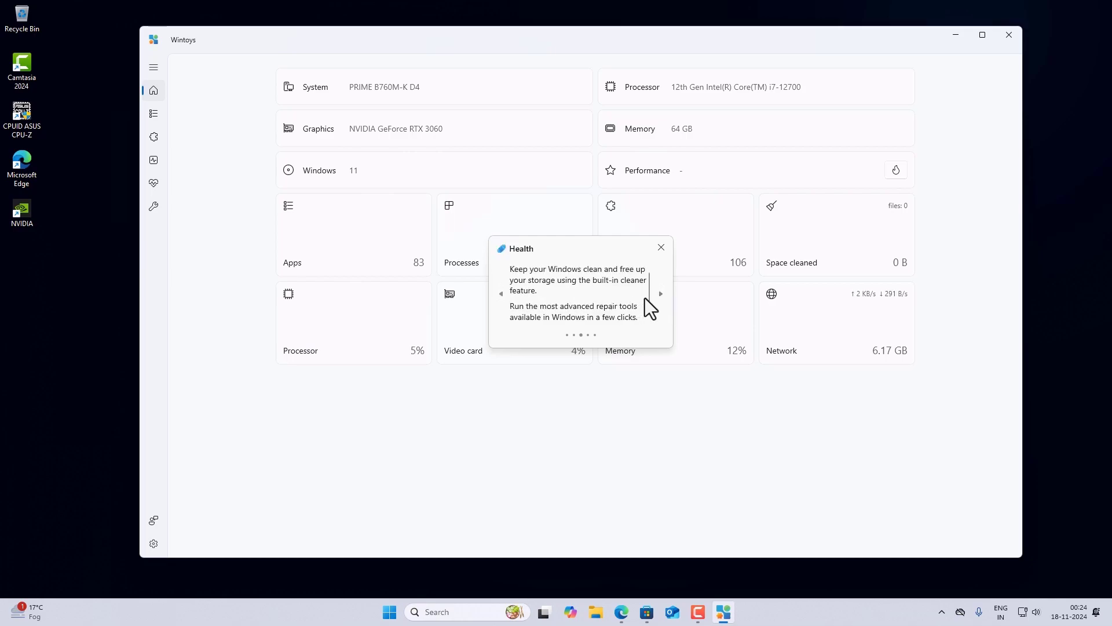
{"action": "left_click", "coordinate": [662, 292]}
{"action": "left_click", "coordinate": [661, 295]}
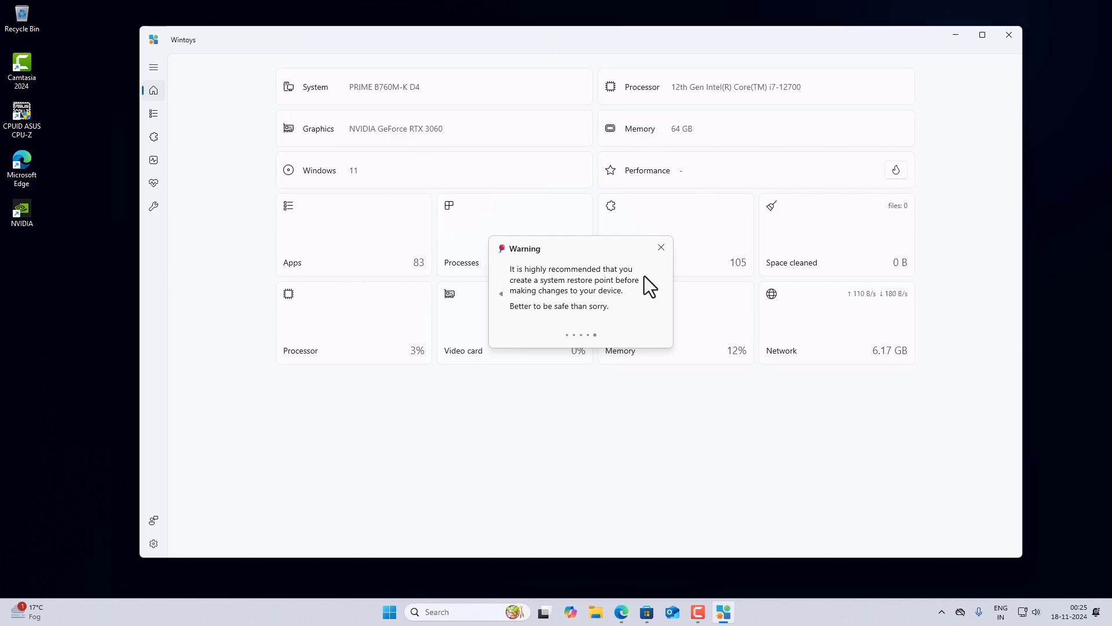
{"action": "left_click", "coordinate": [661, 248]}
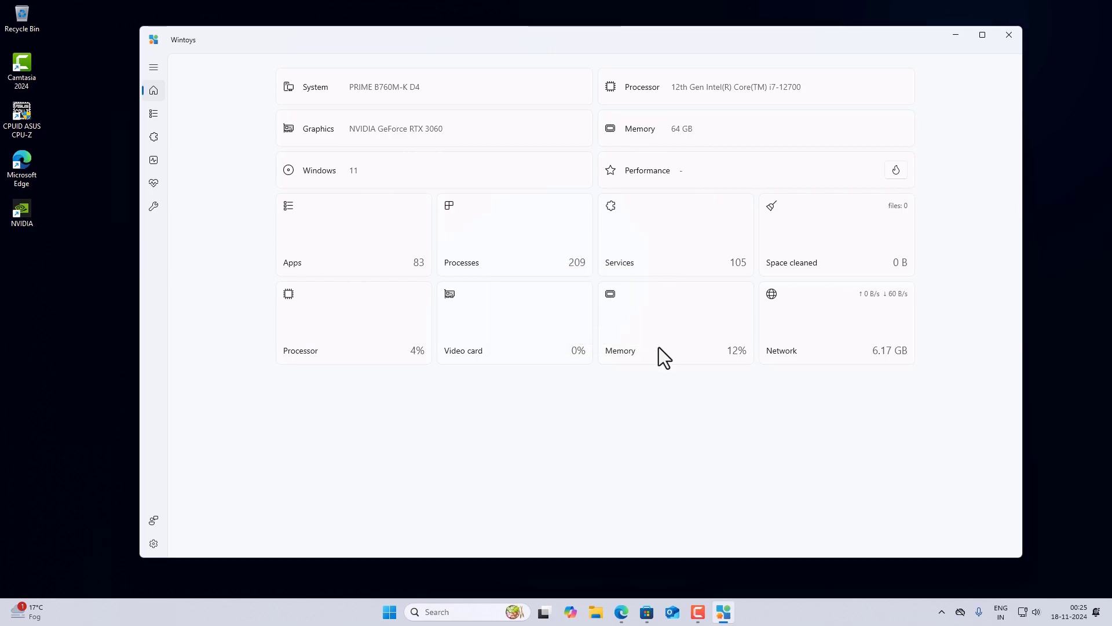
- Start the Performance benchmark on the Wintoys home page
{"action": "left_click_drag", "start_coordinate": [593, 37], "coordinate": [622, 30]}
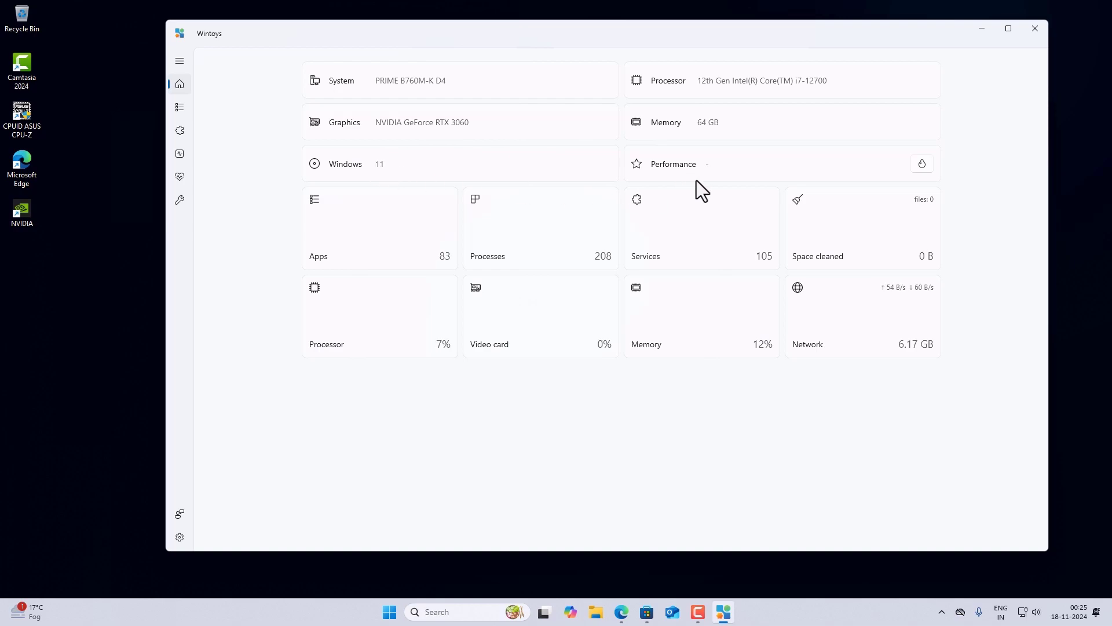
{"action": "left_click", "coordinate": [923, 164]}
- Open Task Manager, examine disk performance and the running background processes, and minimize it
{"action": "right_click", "coordinate": [858, 608]}
{"action": "left_click", "coordinate": [875, 566]}
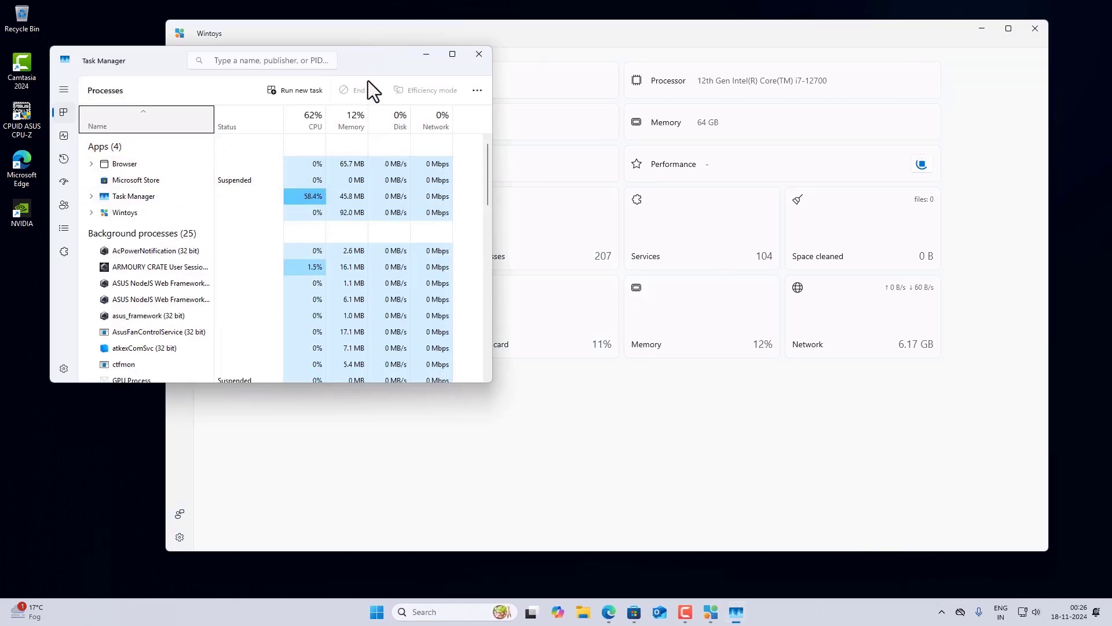
{"action": "left_click_drag", "start_coordinate": [367, 82], "coordinate": [503, 82]}
{"action": "left_click", "coordinate": [204, 159]}
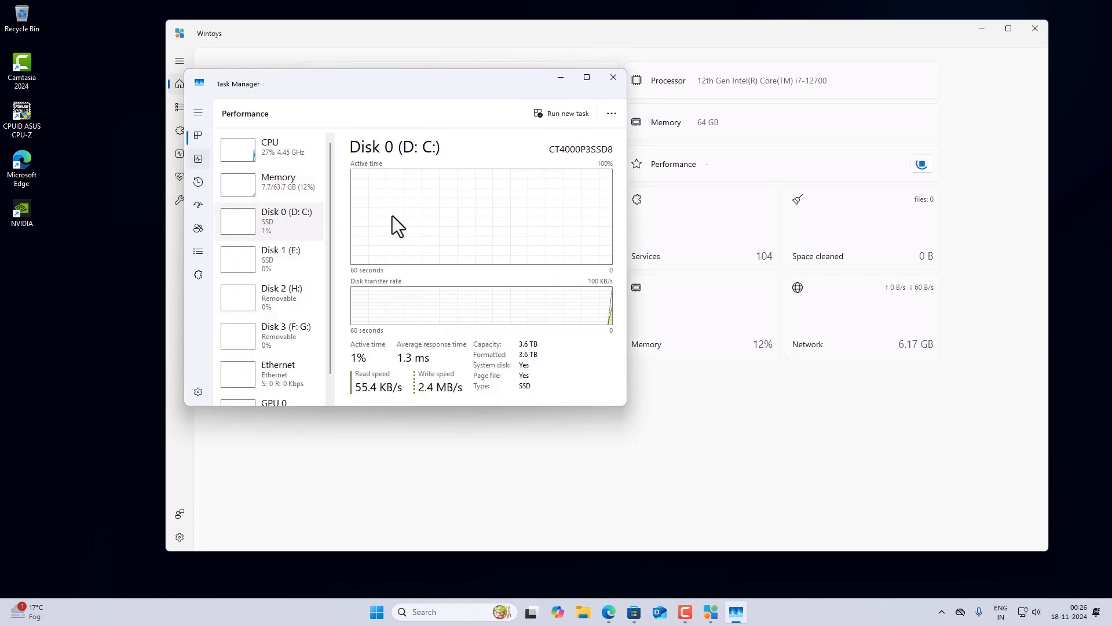
{"action": "left_click", "coordinate": [199, 136]}
{"action": "scroll", "coordinate": [319, 222], "scroll_direction": "down", "scroll_amount": 6}
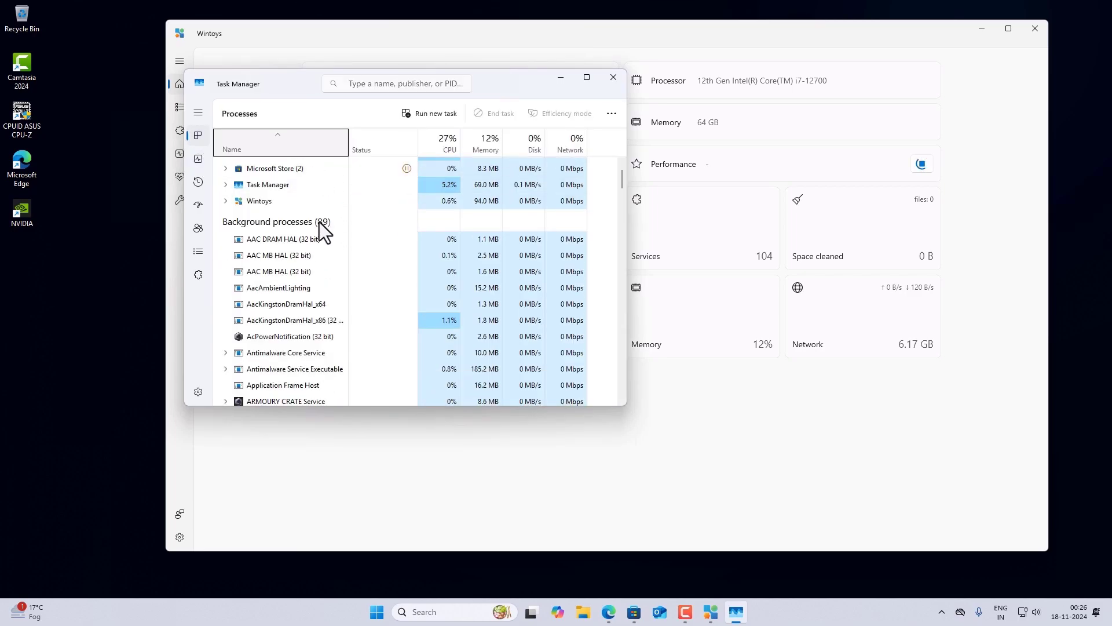
{"action": "scroll", "coordinate": [466, 240], "scroll_direction": "down", "scroll_amount": 10}
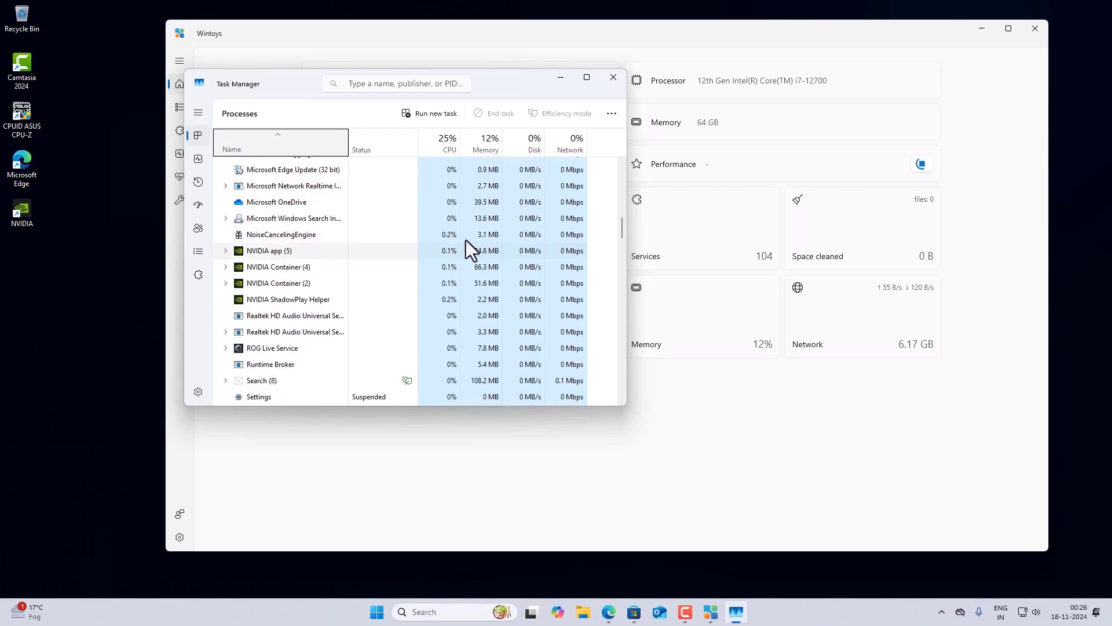
{"action": "left_click", "coordinate": [561, 77]}
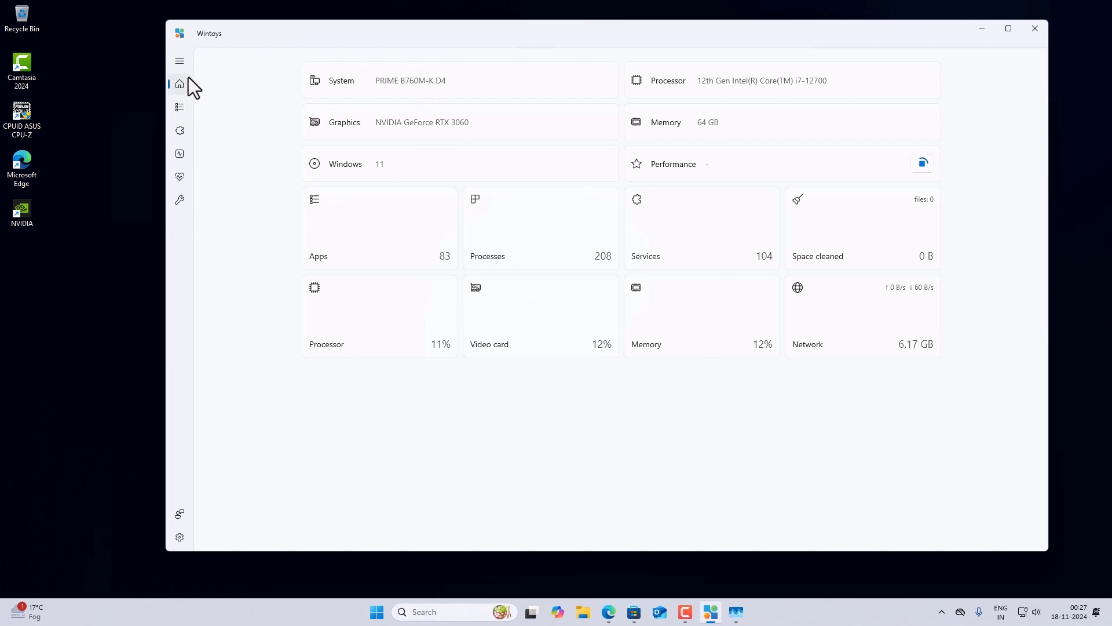
- Expand the Wintoys navigation labels and open the Apps page to look through the installed apps
{"action": "left_click", "coordinate": [179, 62]}
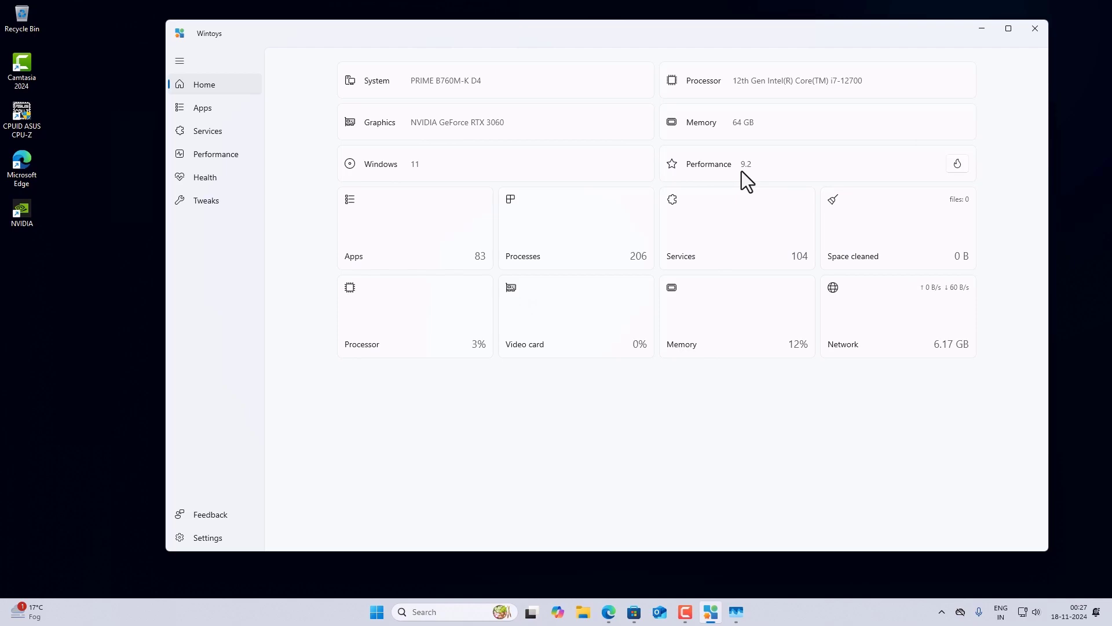
{"action": "mouse_move", "coordinate": [741, 169]}
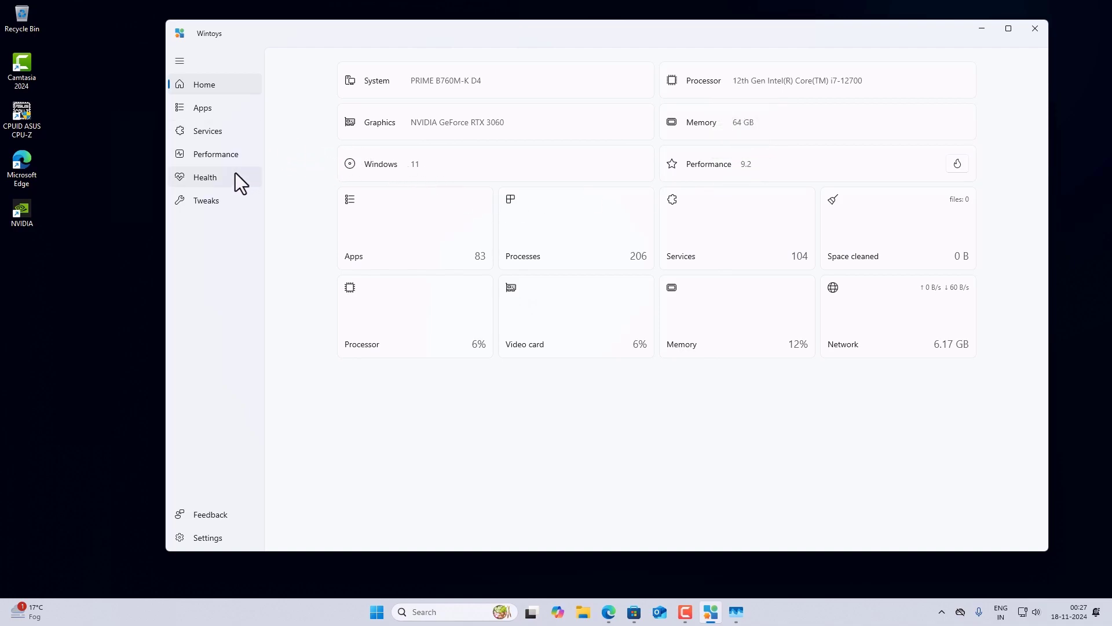
{"action": "left_click", "coordinate": [207, 113]}
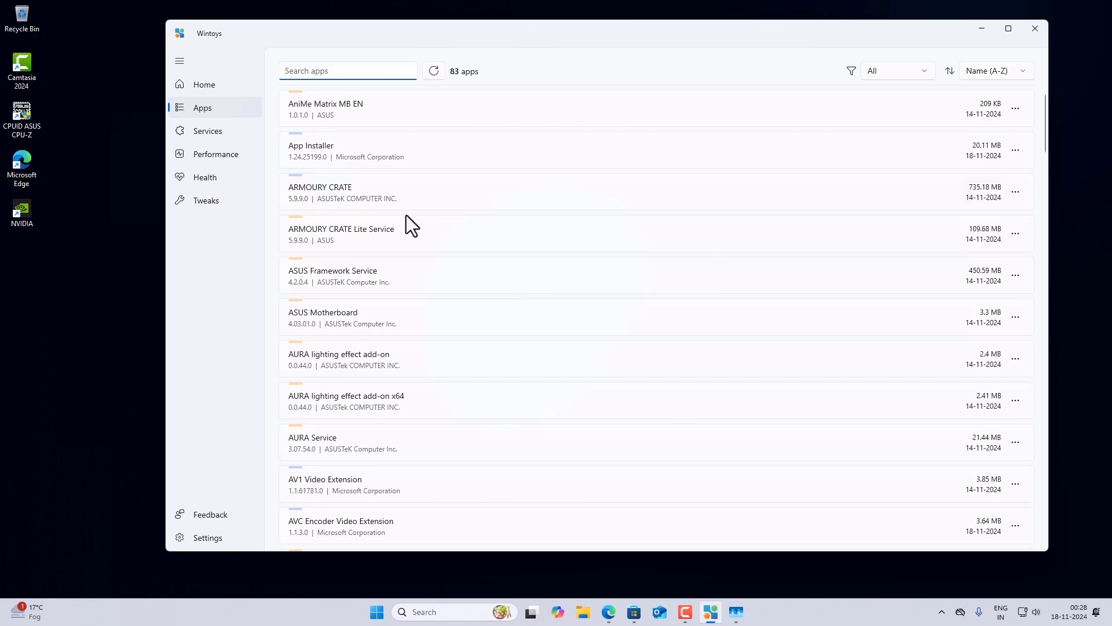
{"action": "scroll", "coordinate": [405, 220], "scroll_direction": "down", "scroll_amount": 20}
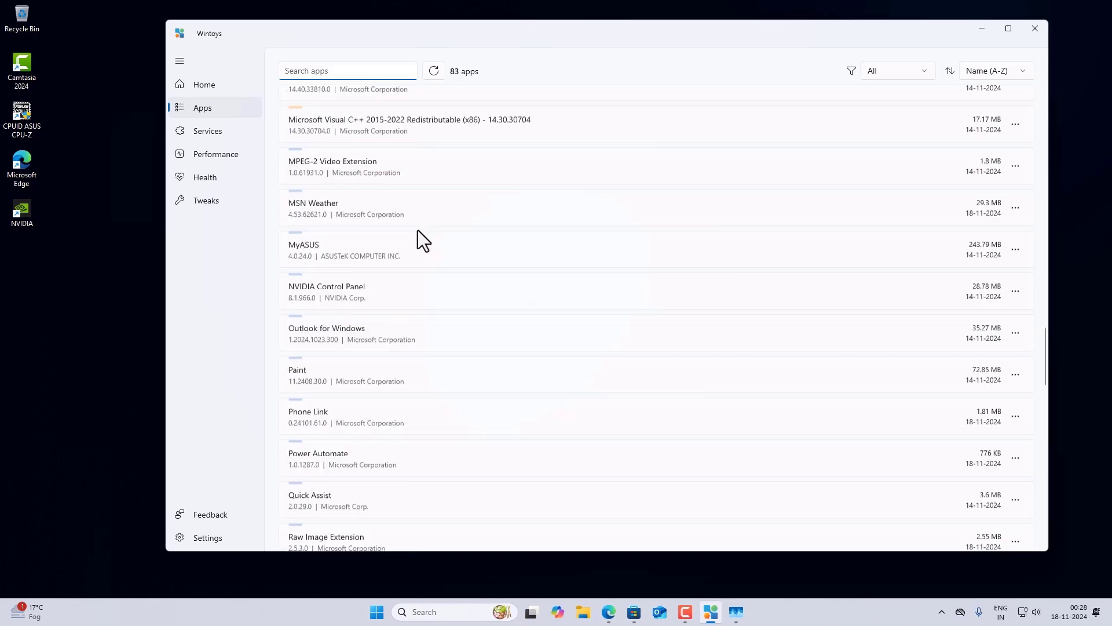
{"action": "scroll", "coordinate": [423, 255], "scroll_direction": "up", "scroll_amount": 20}
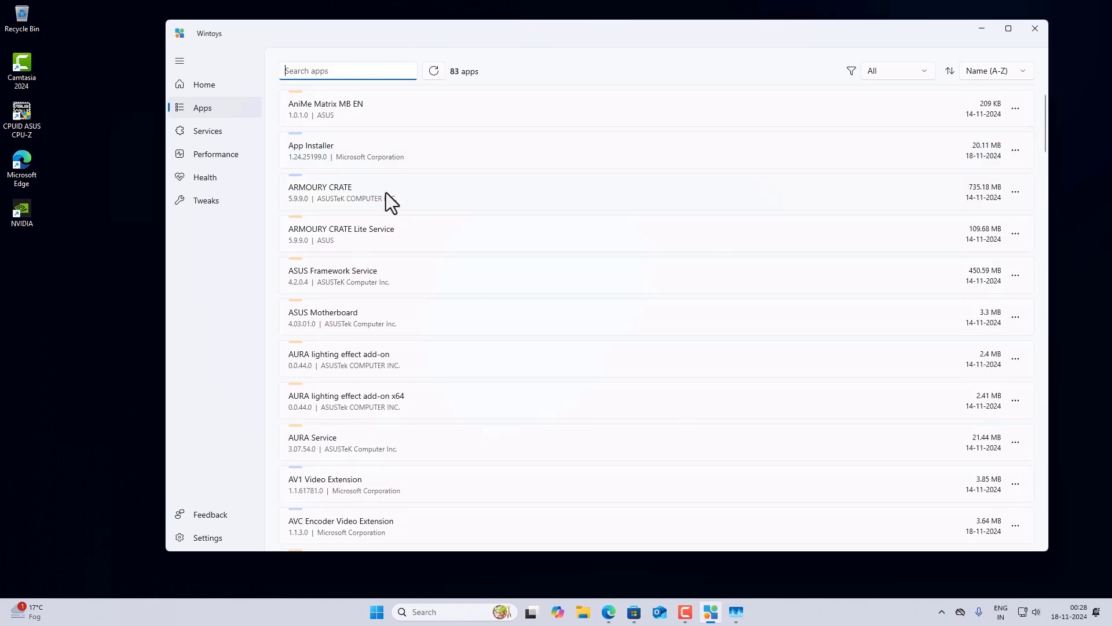
- Check which actions, such as Uninstall, are offered for the AniMe Matrix MB EN app
{"action": "left_click", "coordinate": [1017, 108]}
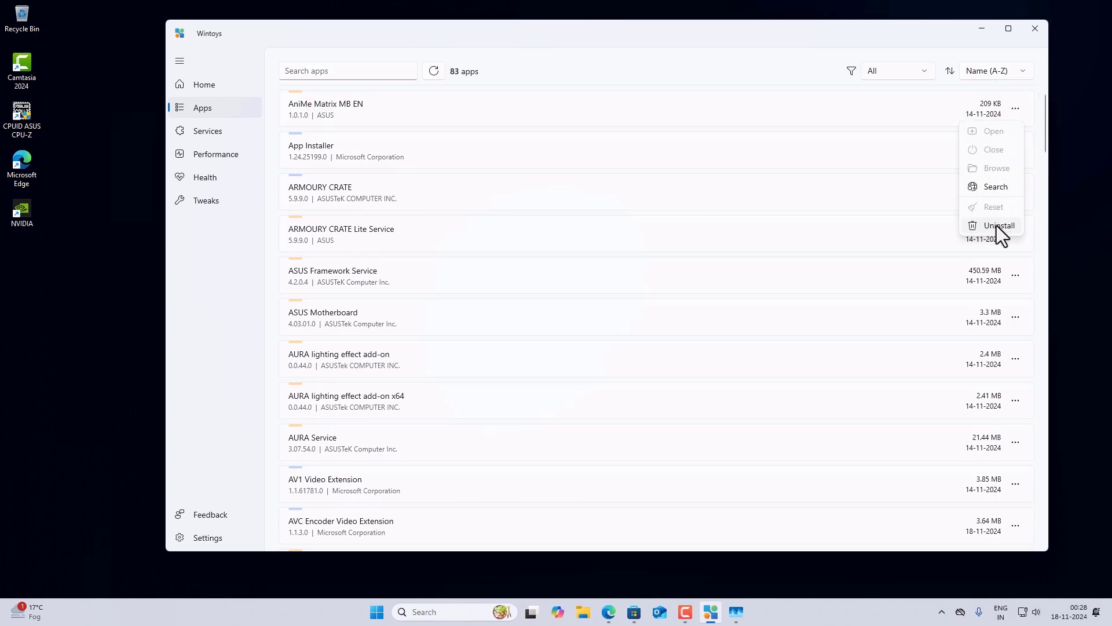
{"action": "left_click", "coordinate": [875, 152]}
{"action": "scroll", "coordinate": [796, 182], "scroll_direction": "down", "scroll_amount": 1}
{"action": "scroll", "coordinate": [796, 184], "scroll_direction": "up", "scroll_amount": 1}
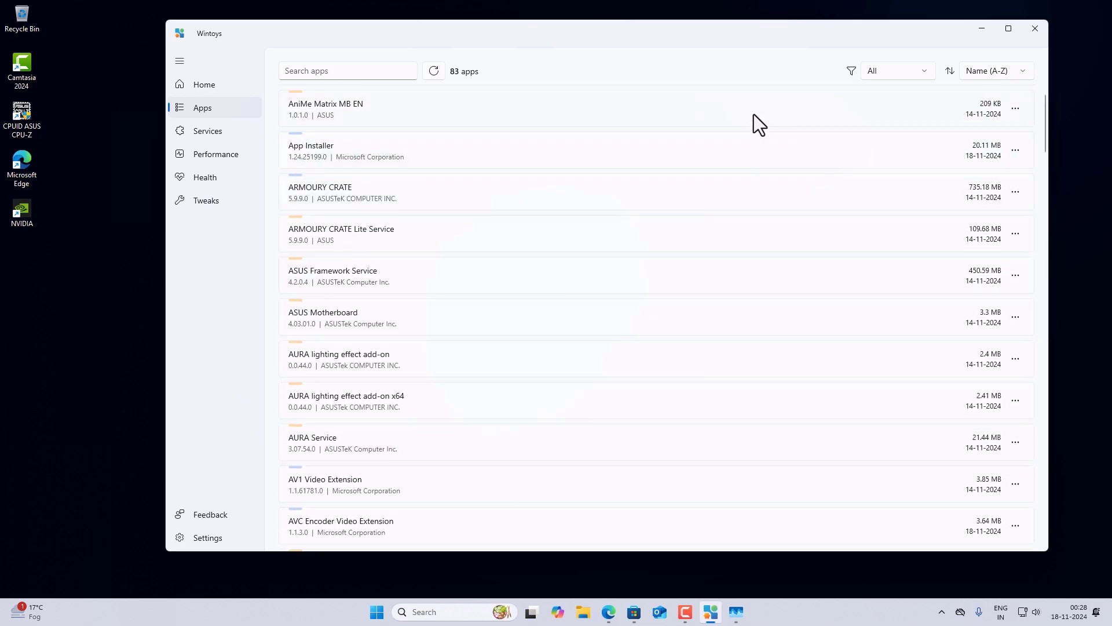
- Check the app search and filter options and sort the installed apps by Biggest
{"action": "left_click", "coordinate": [338, 68]}
{"action": "left_click", "coordinate": [896, 71]}
{"action": "left_click", "coordinate": [1023, 74]}
{"action": "left_click", "coordinate": [1022, 74]}
{"action": "left_click", "coordinate": [993, 176]}
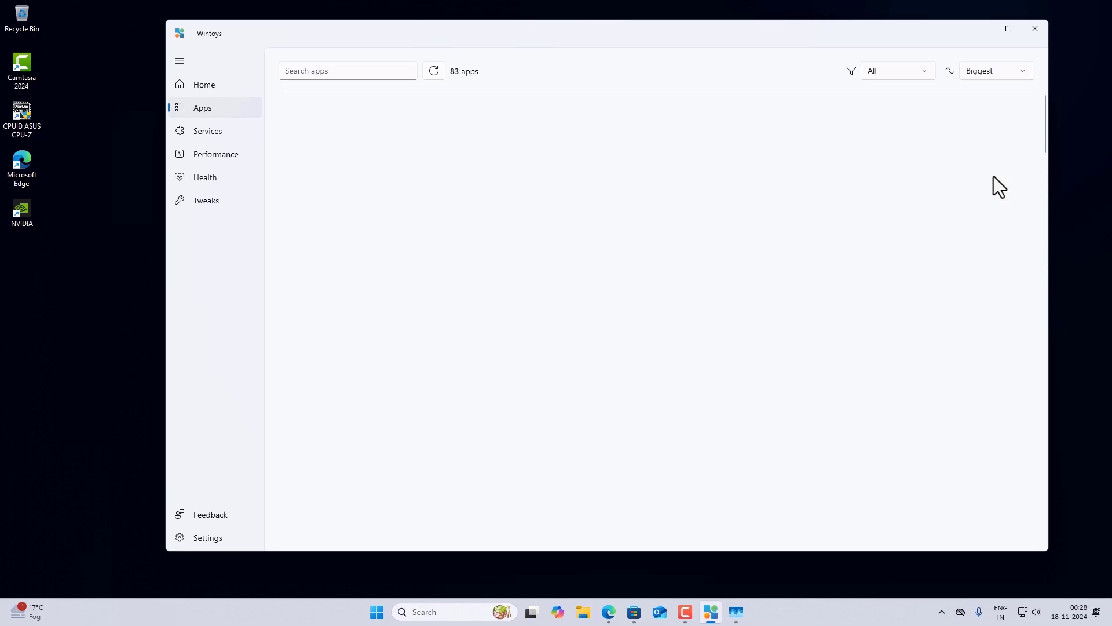
- Sort the installed apps by Smallest and look through the list
{"action": "left_click", "coordinate": [998, 70]}
{"action": "left_click", "coordinate": [999, 121]}
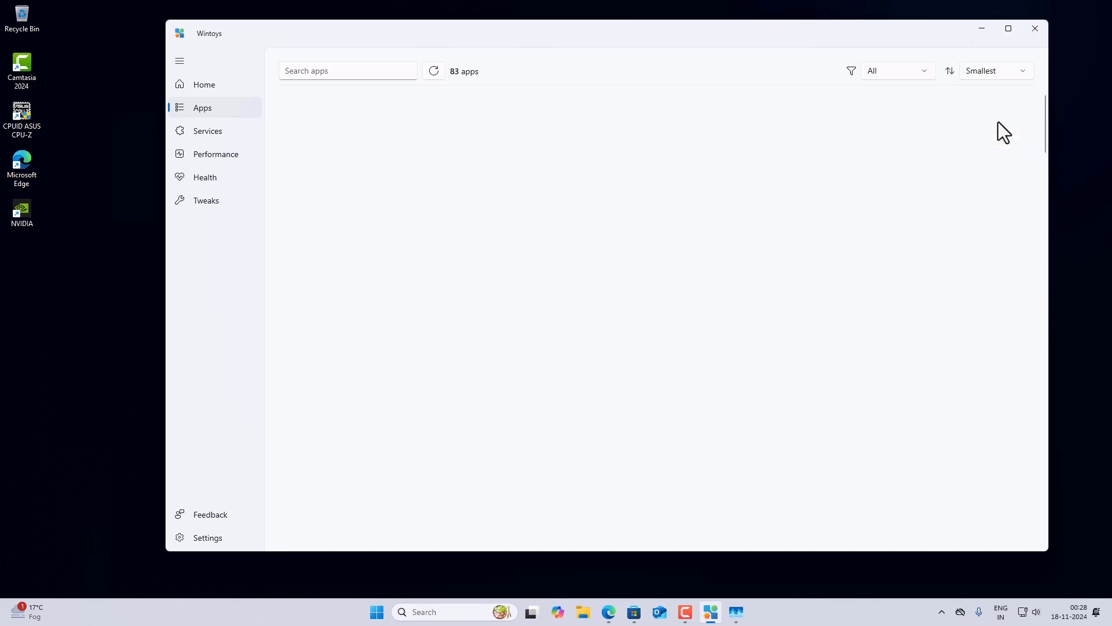
{"action": "left_click", "coordinate": [999, 69]}
{"action": "left_click", "coordinate": [855, 157]}
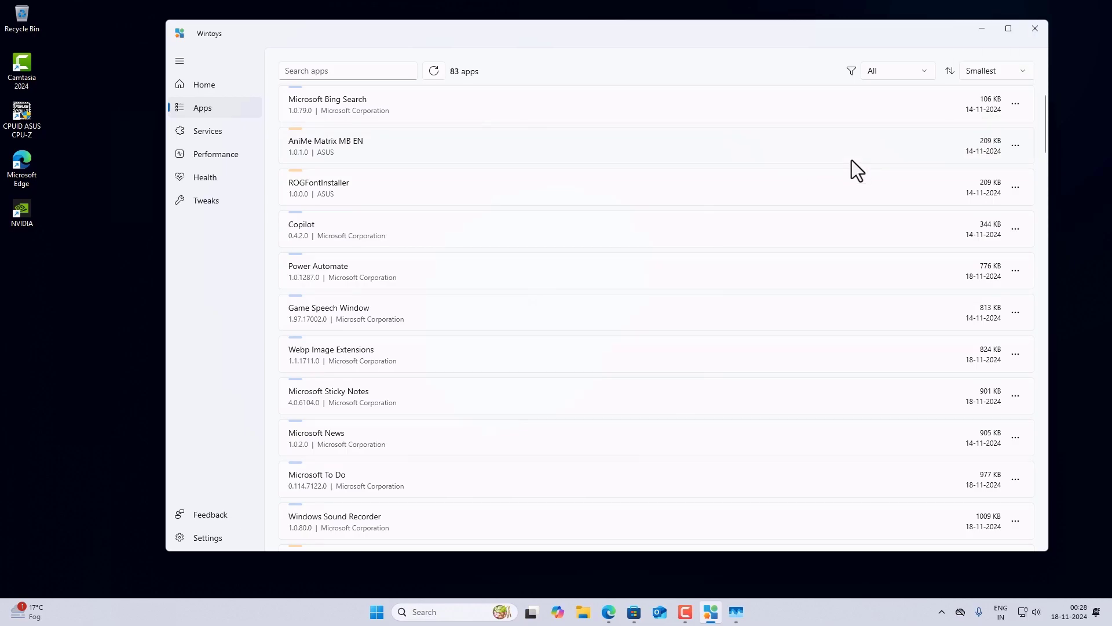
{"action": "scroll", "coordinate": [794, 179], "scroll_direction": "down", "scroll_amount": 10}
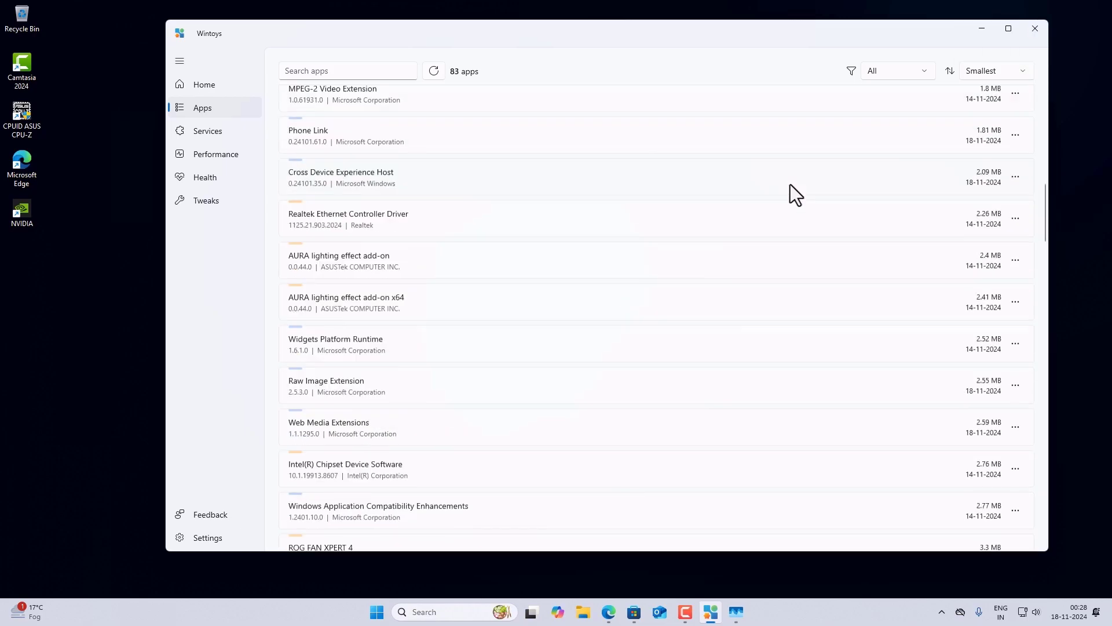
- Take a brief look at the Windows Settings app, close it and return to the installed apps list
{"action": "left_click", "coordinate": [378, 612]}
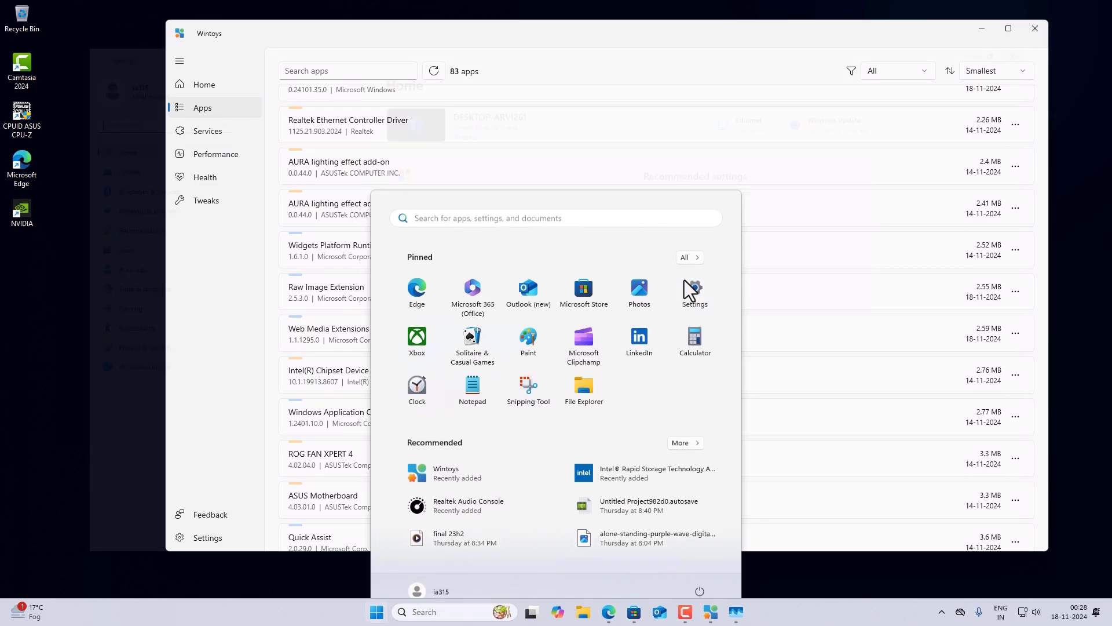
{"action": "left_click", "coordinate": [692, 281]}
{"action": "left_click", "coordinate": [1098, 11]}
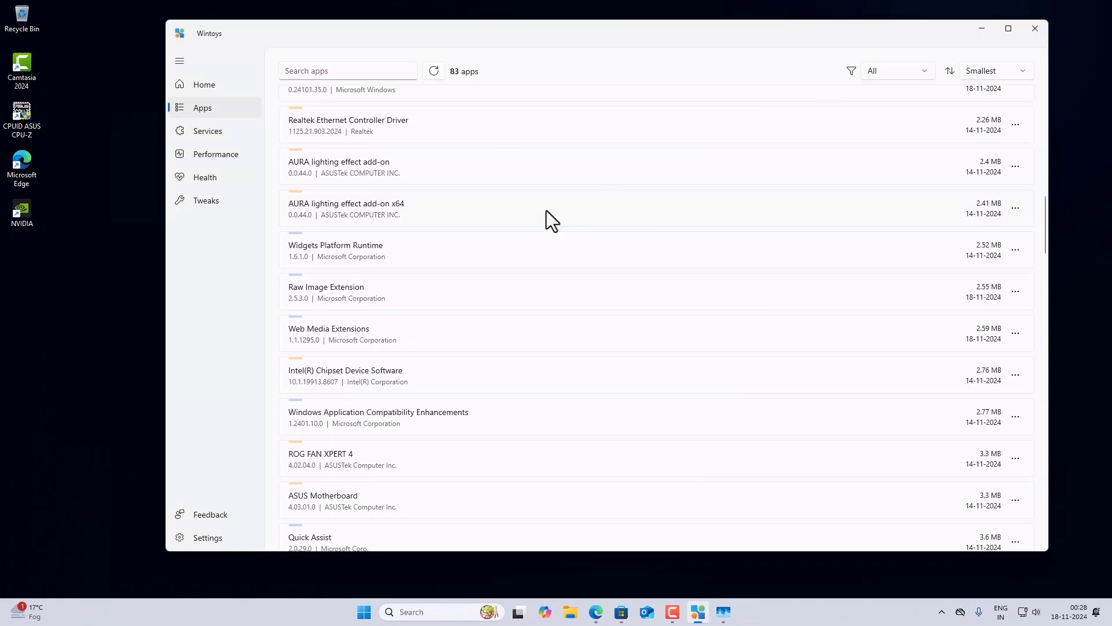
{"action": "scroll", "coordinate": [547, 210], "scroll_direction": "up", "scroll_amount": 5}
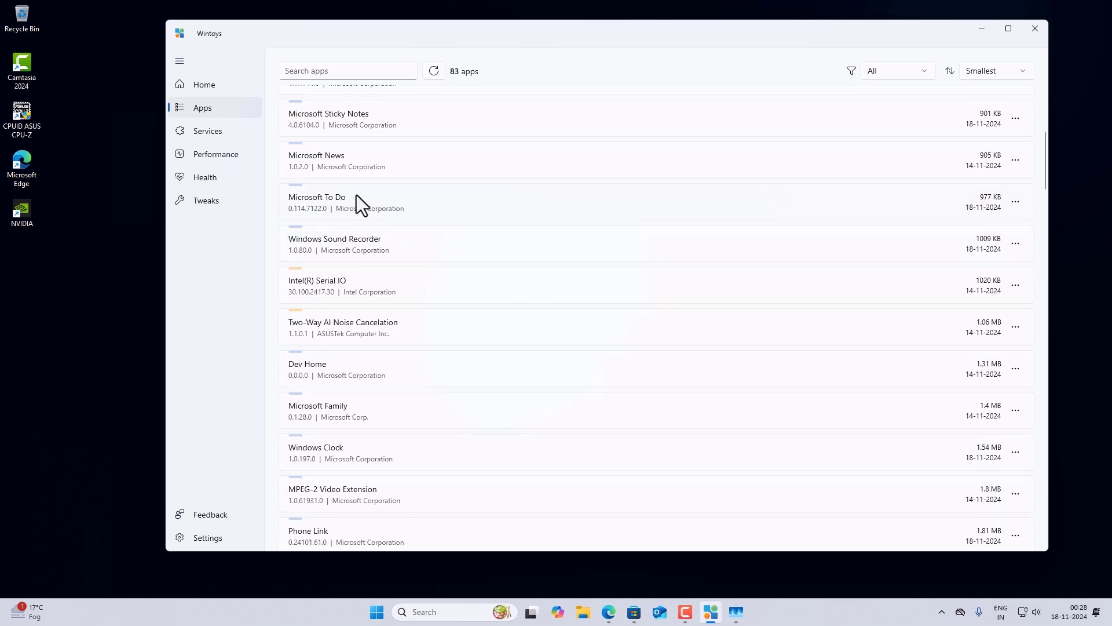
- Look through the running services on the Services page and check which actions are offered for the Application Identity service
{"action": "left_click", "coordinate": [189, 126]}
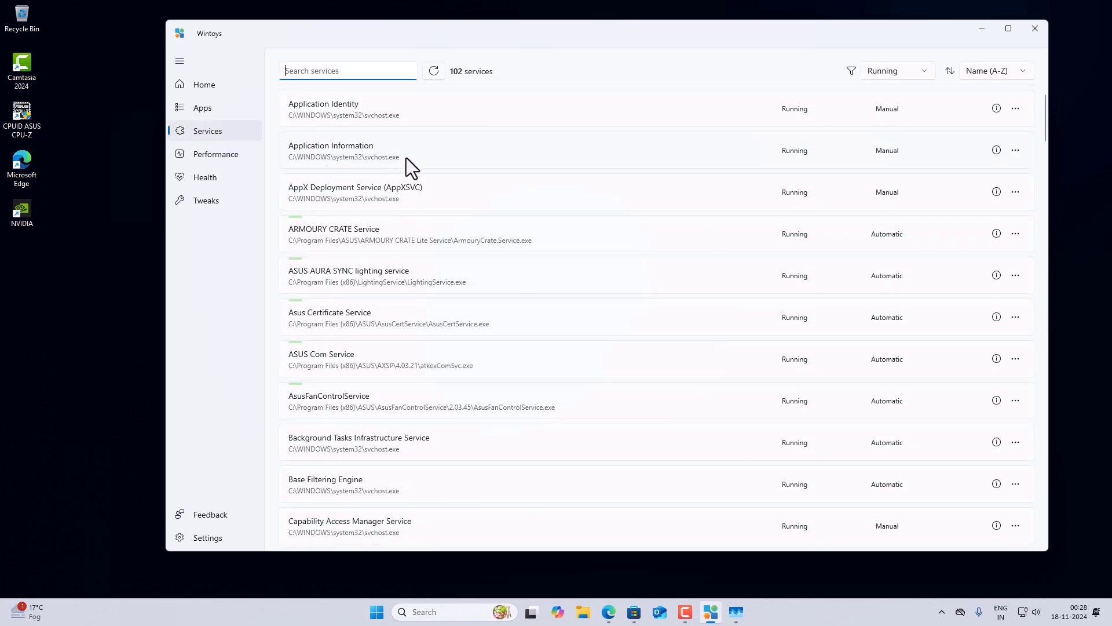
{"action": "scroll", "coordinate": [499, 182], "scroll_direction": "down", "scroll_amount": 20}
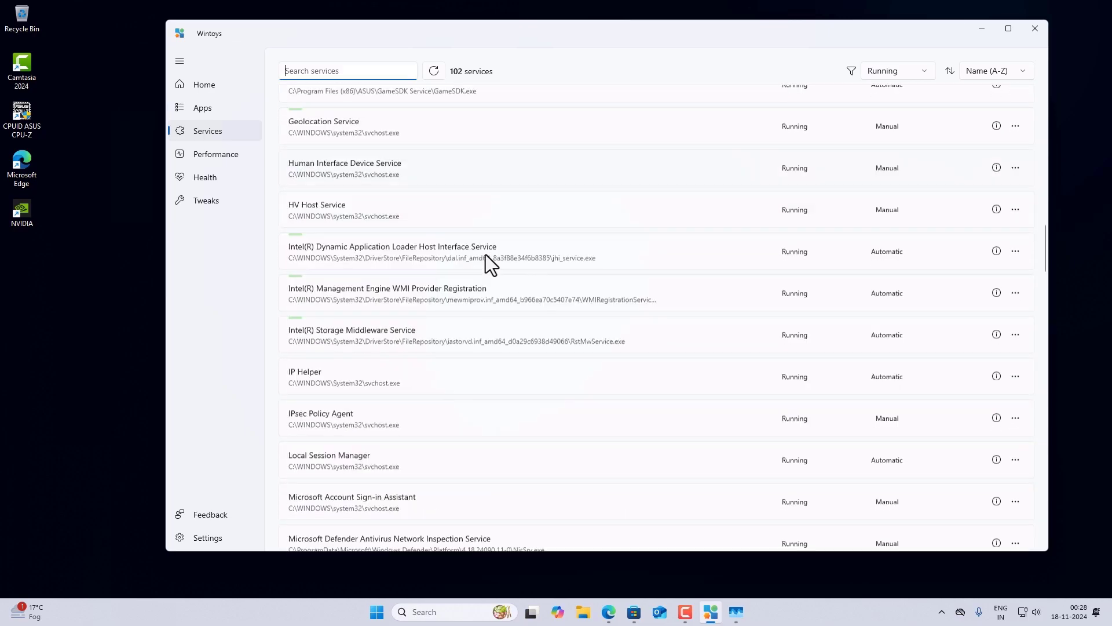
{"action": "scroll", "coordinate": [464, 385], "scroll_direction": "down", "scroll_amount": 10}
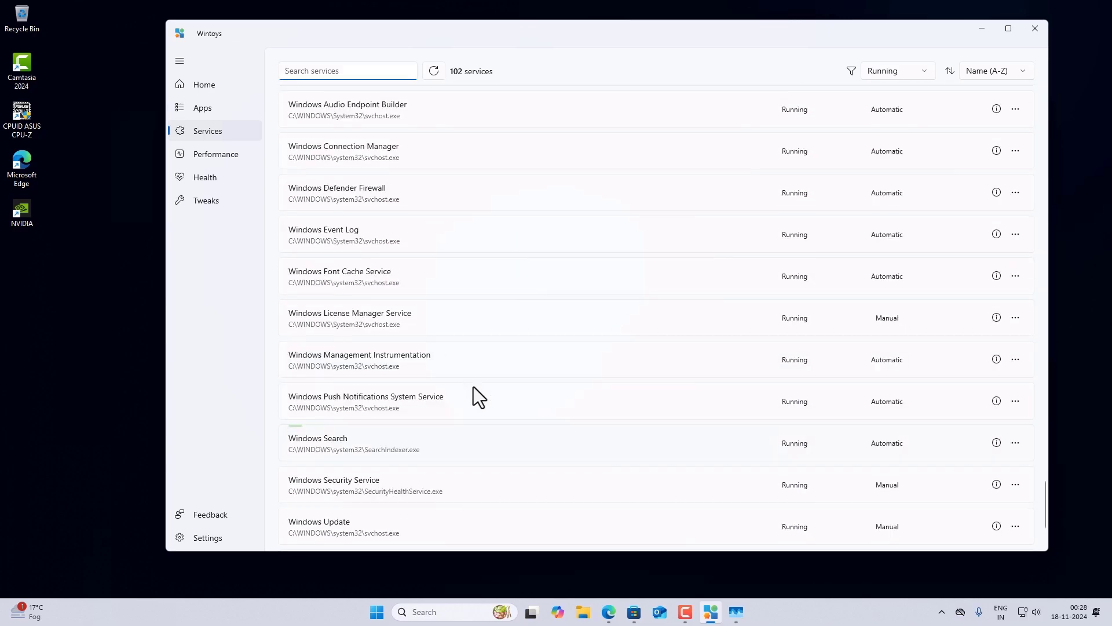
{"action": "scroll", "coordinate": [474, 387], "scroll_direction": "up", "scroll_amount": 20}
{"action": "scroll", "coordinate": [504, 316], "scroll_direction": "up", "scroll_amount": 15}
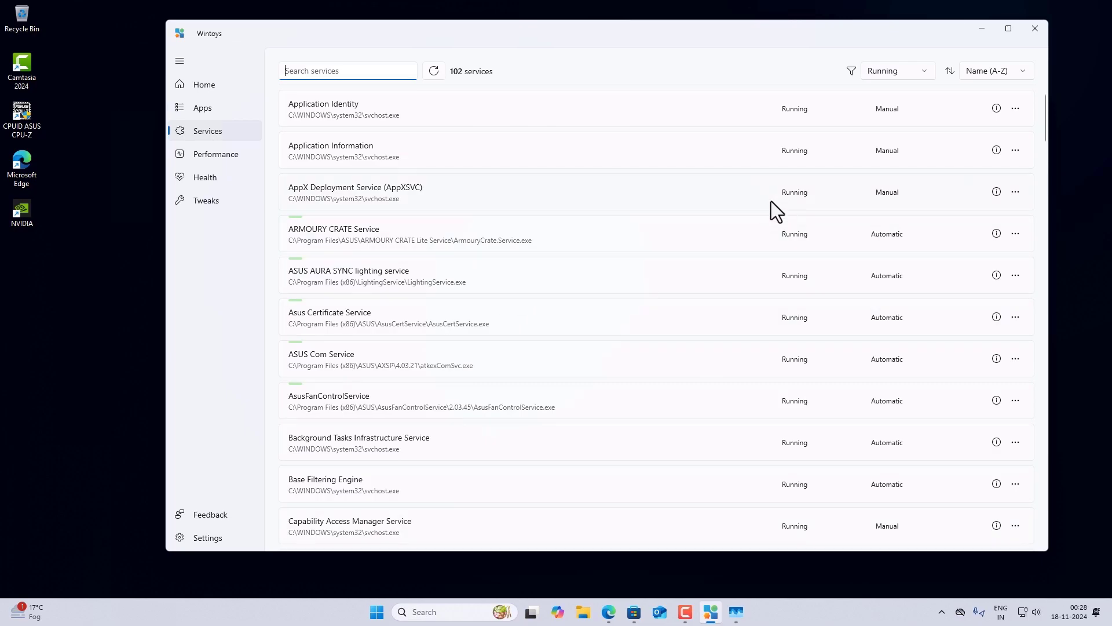
{"action": "left_click", "coordinate": [1016, 109]}
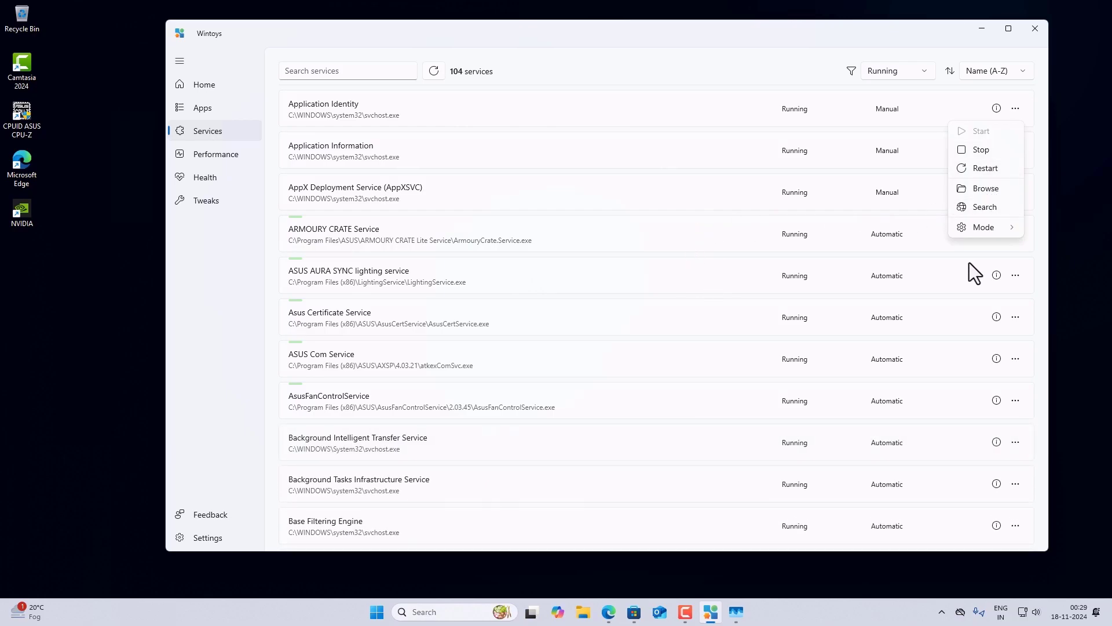
{"action": "left_click", "coordinate": [1015, 275]}
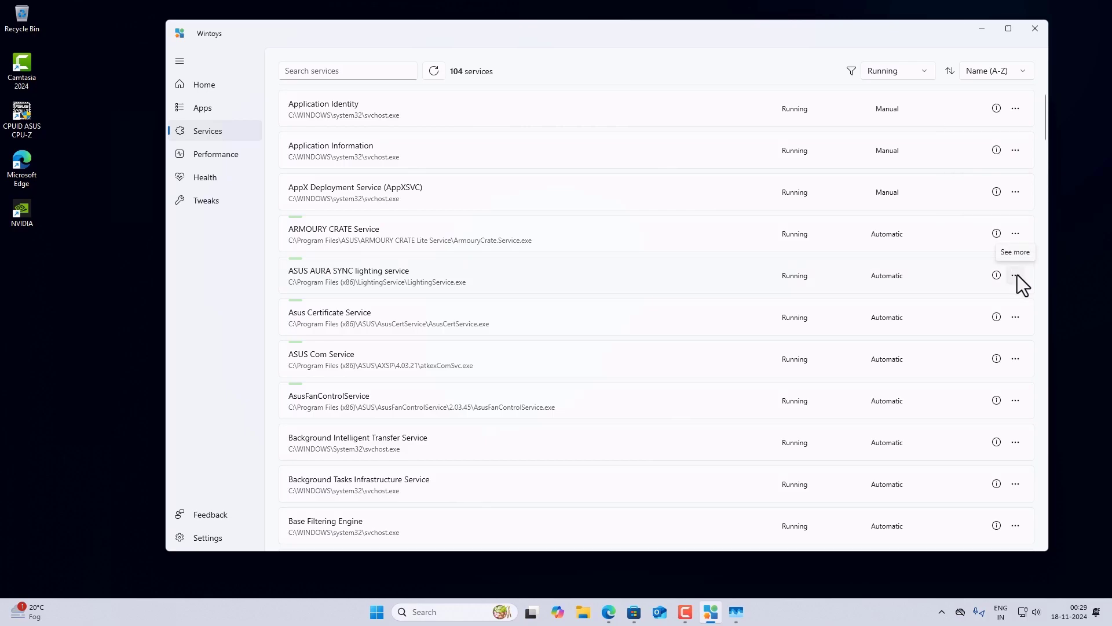
- Browse to the ASUS AURA SYNC lighting service's program location and look through the LightingService and Program Files (x86) folders
{"action": "left_click", "coordinate": [1020, 276]}
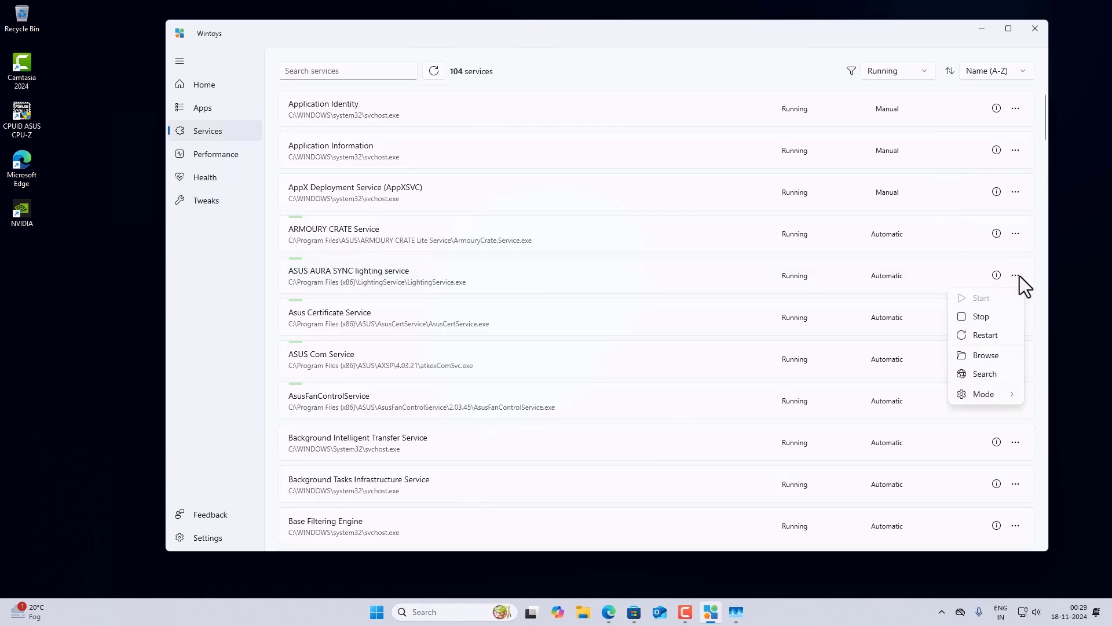
{"action": "left_click", "coordinate": [984, 354]}
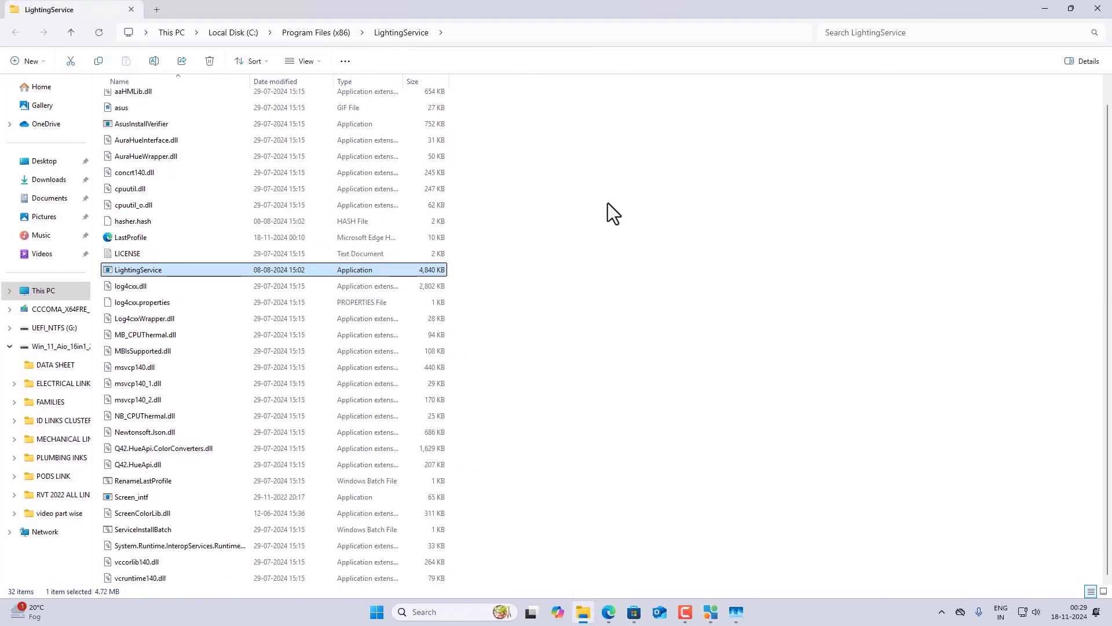
{"action": "scroll", "coordinate": [608, 220], "scroll_direction": "up", "scroll_amount": 2}
{"action": "scroll", "coordinate": [609, 238], "scroll_direction": "down", "scroll_amount": 2}
{"action": "scroll", "coordinate": [598, 238], "scroll_direction": "up", "scroll_amount": 2}
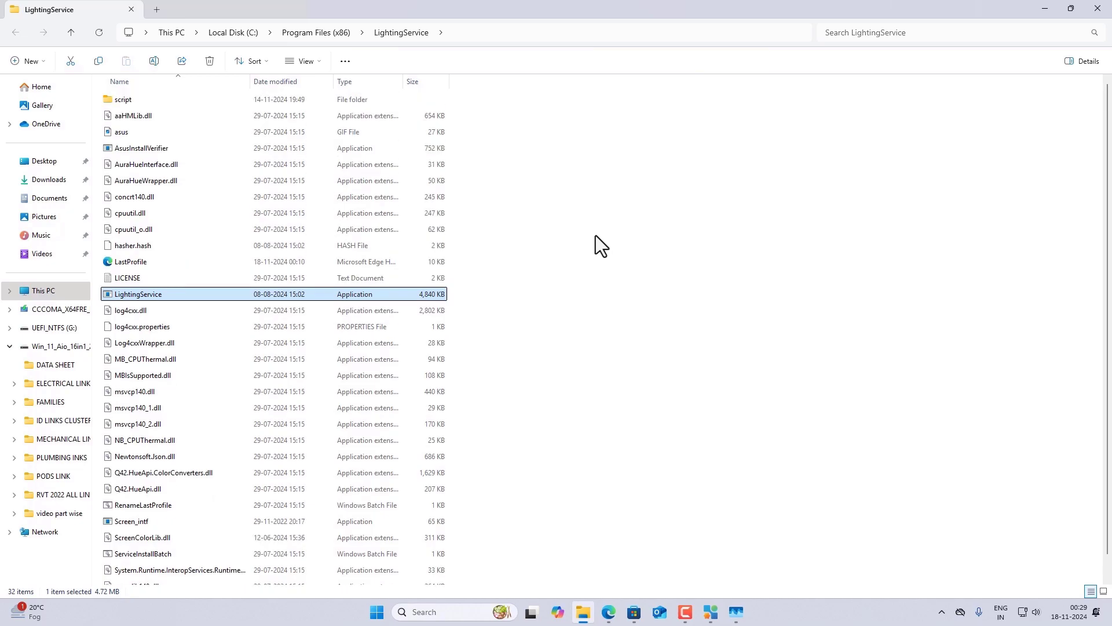
{"action": "left_click", "coordinate": [313, 39]}
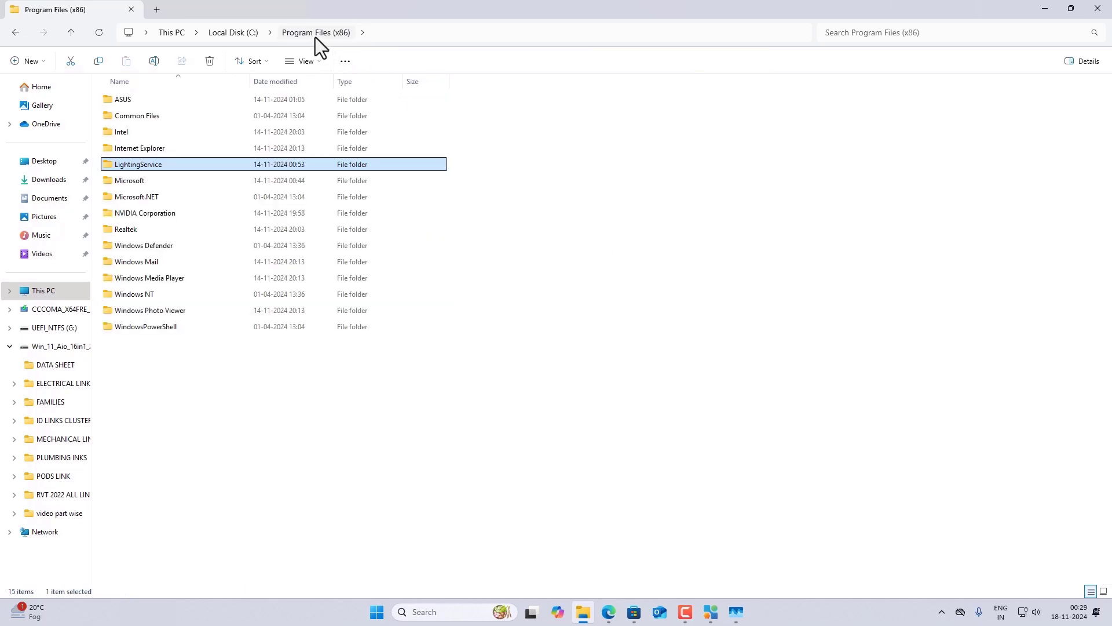
{"action": "double_click", "coordinate": [364, 167]}
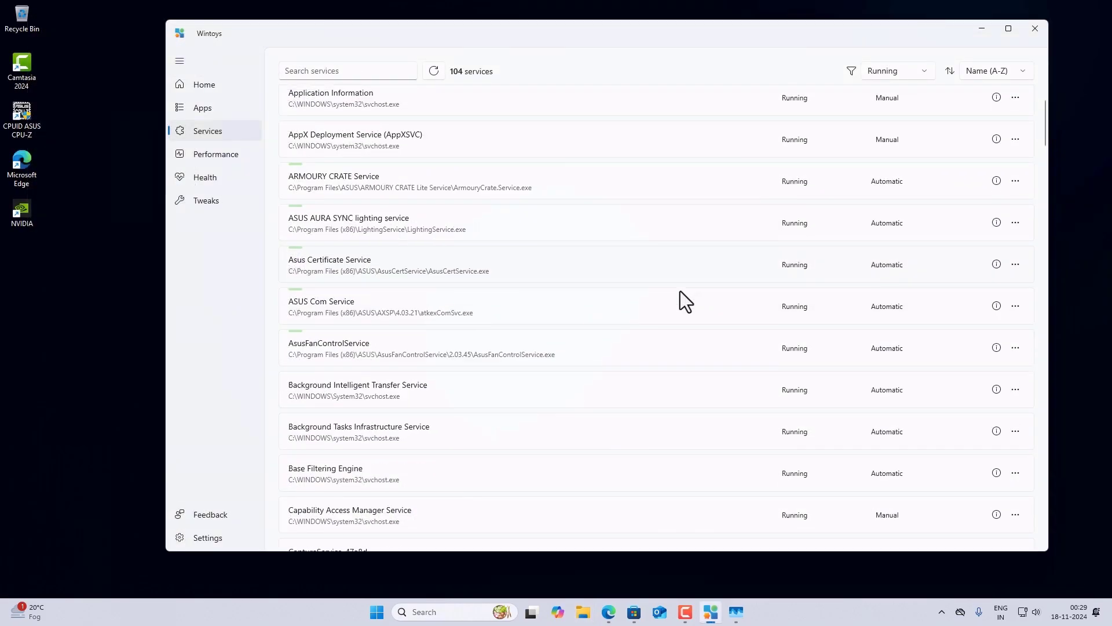
- Look through the complete list of running services in Wintoys, down to the end and back
{"action": "scroll", "coordinate": [679, 290], "scroll_direction": "down", "scroll_amount": 10}
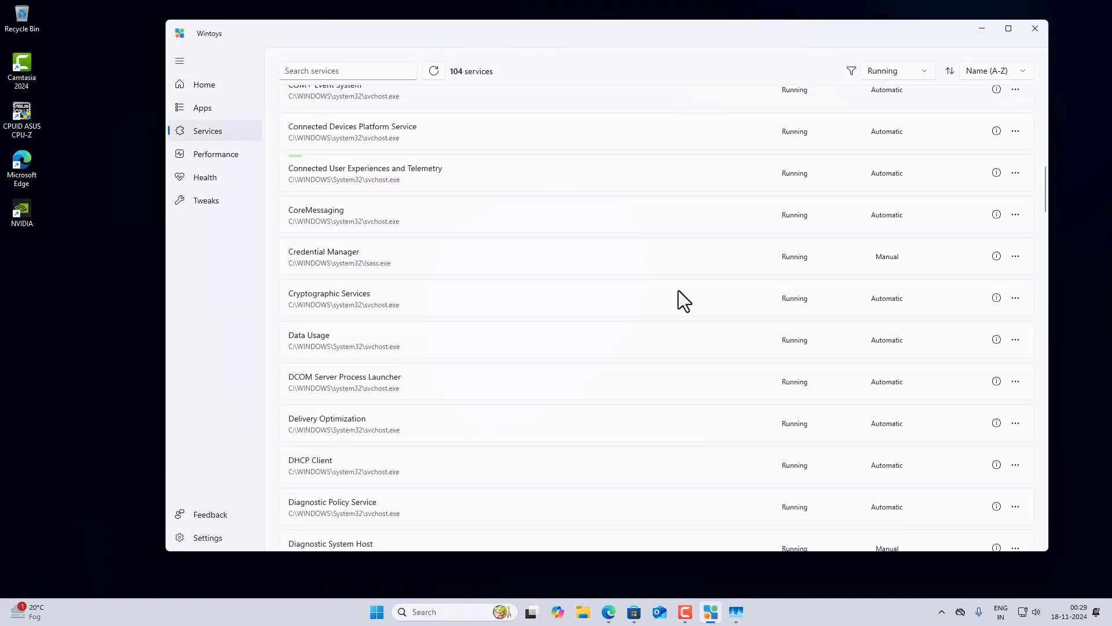
{"action": "scroll", "coordinate": [678, 290], "scroll_direction": "down", "scroll_amount": 8}
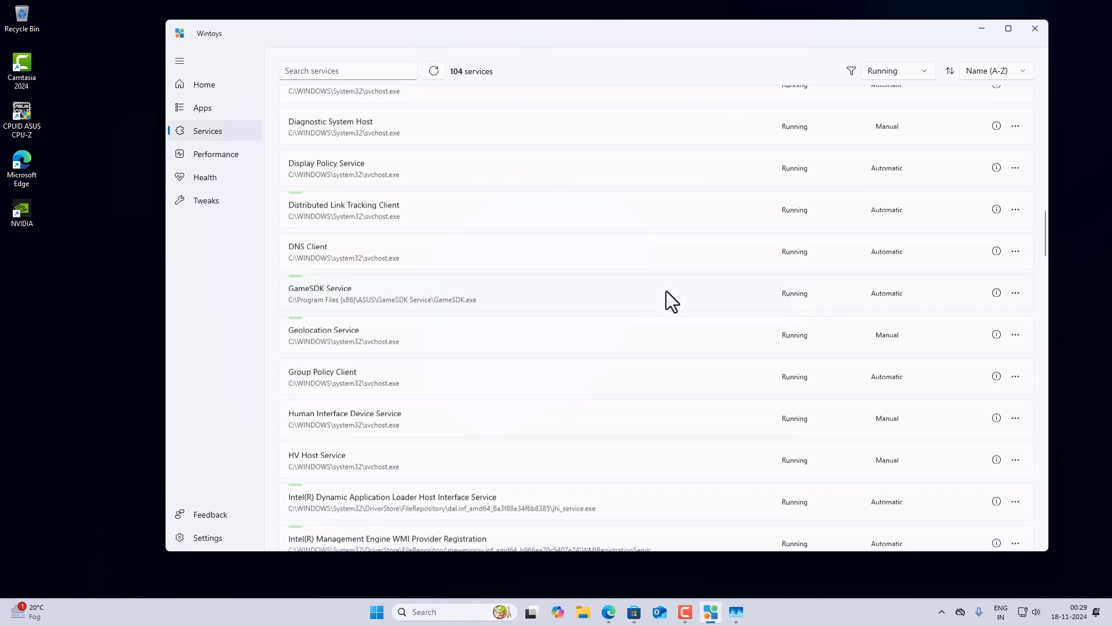
{"action": "scroll", "coordinate": [674, 284], "scroll_direction": "down", "scroll_amount": 3}
{"action": "scroll", "coordinate": [666, 299], "scroll_direction": "down", "scroll_amount": 15}
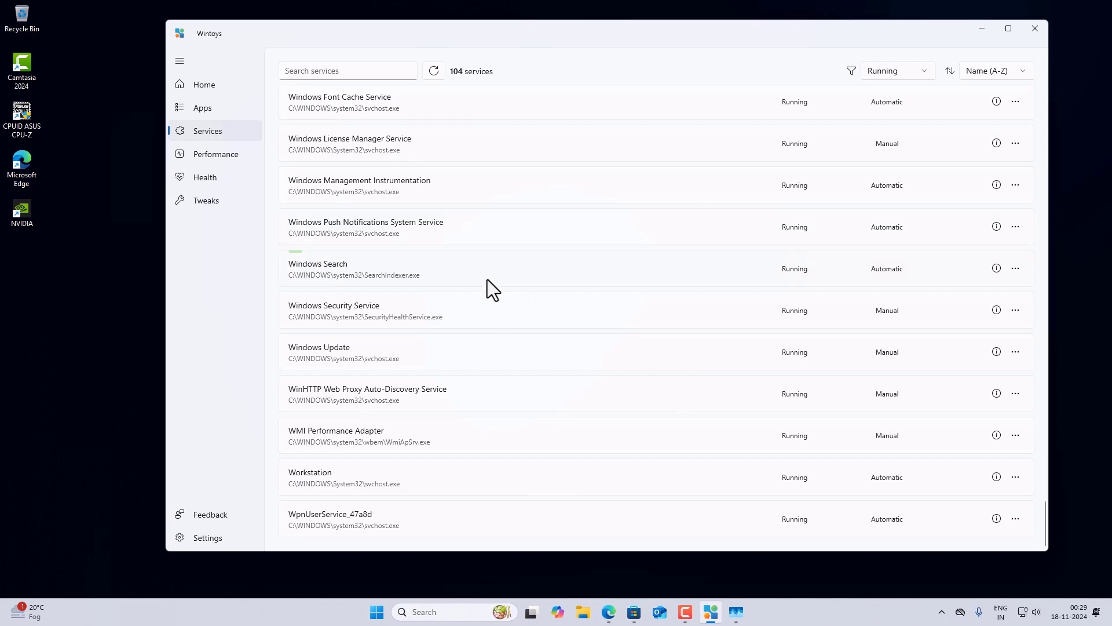
{"action": "scroll", "coordinate": [492, 318], "scroll_direction": "up", "scroll_amount": 18}
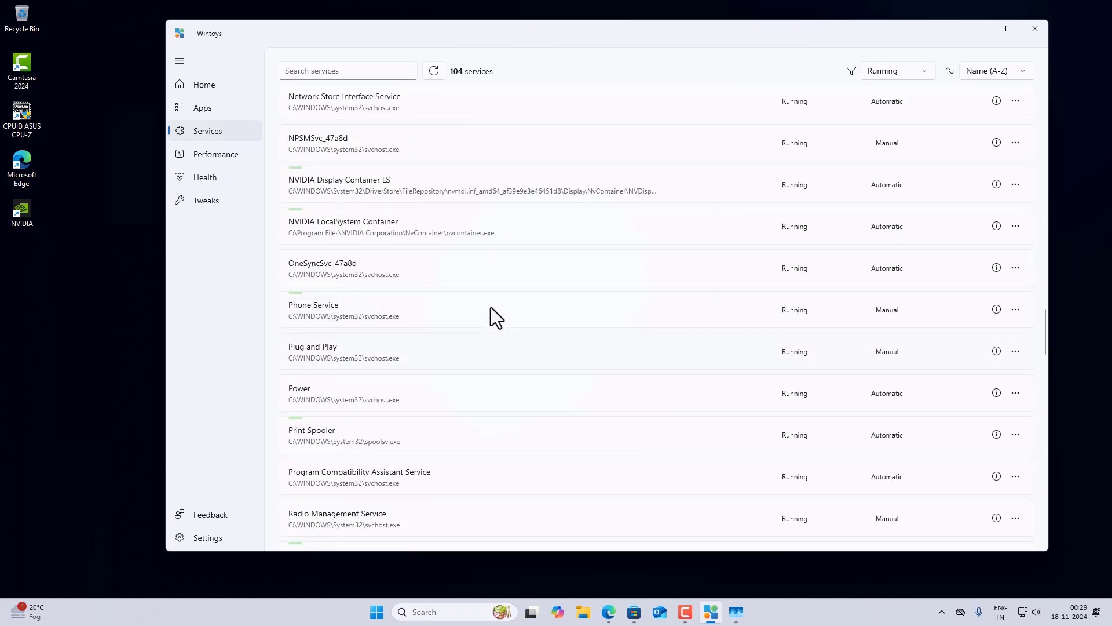
{"action": "scroll", "coordinate": [475, 318], "scroll_direction": "up", "scroll_amount": 10}
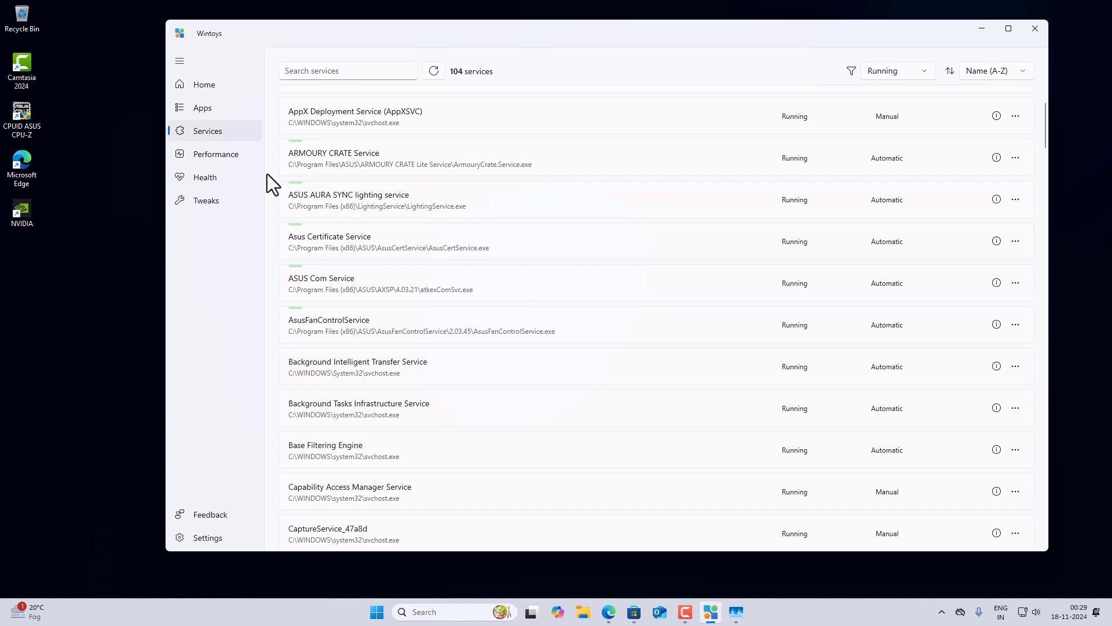
- Open the Performance page and look through its available settings
{"action": "left_click", "coordinate": [224, 156]}
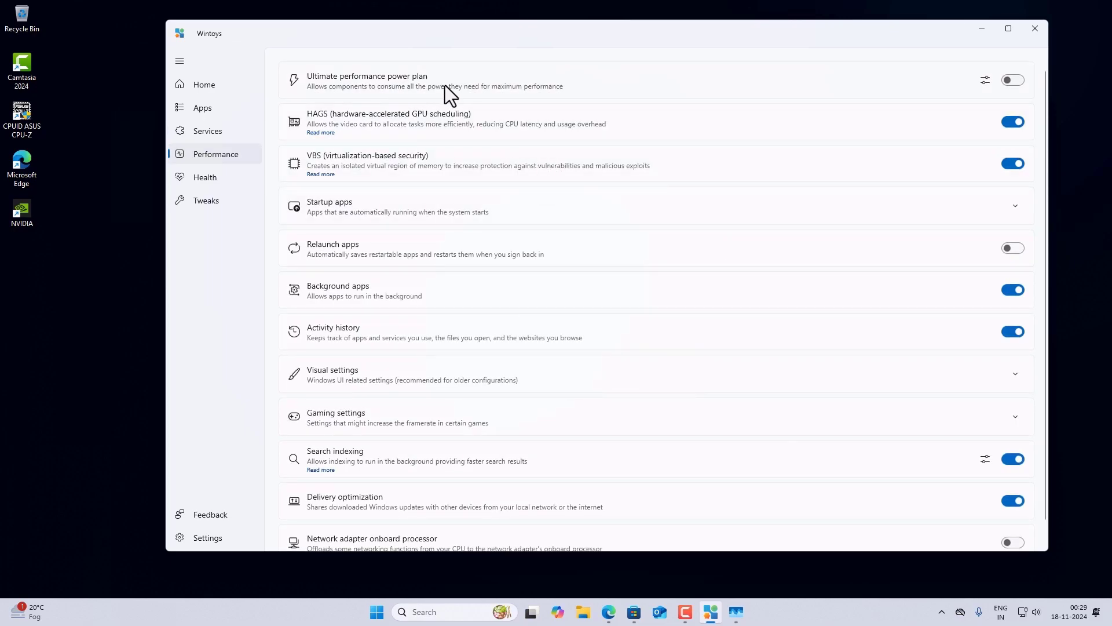
{"action": "scroll", "coordinate": [445, 86], "scroll_direction": "down", "scroll_amount": 2}
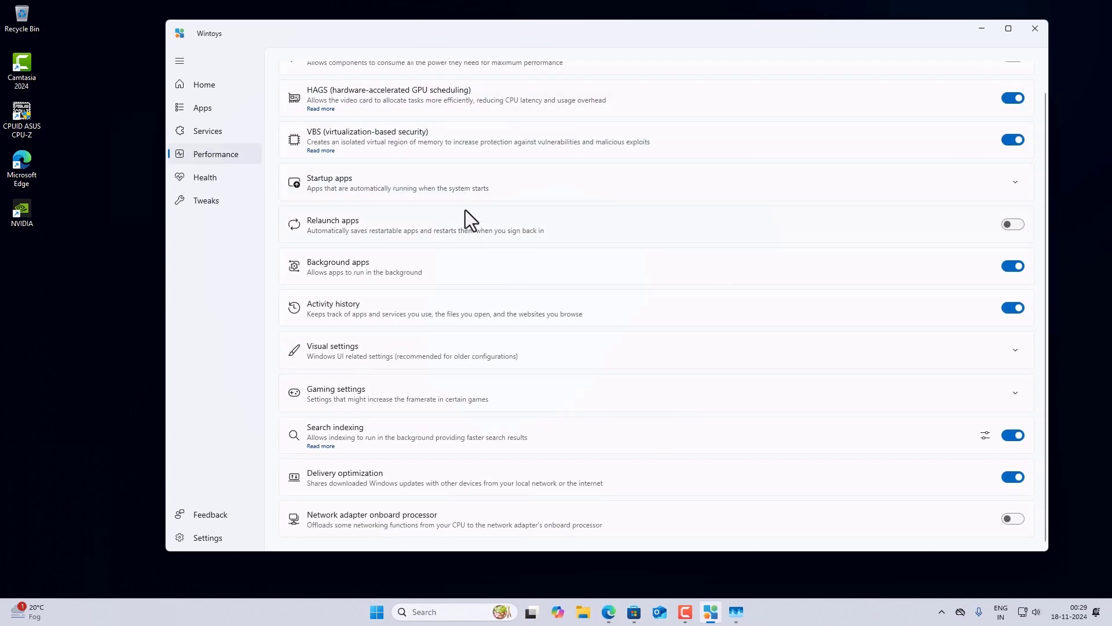
{"action": "scroll", "coordinate": [446, 482], "scroll_direction": "up", "scroll_amount": 1}
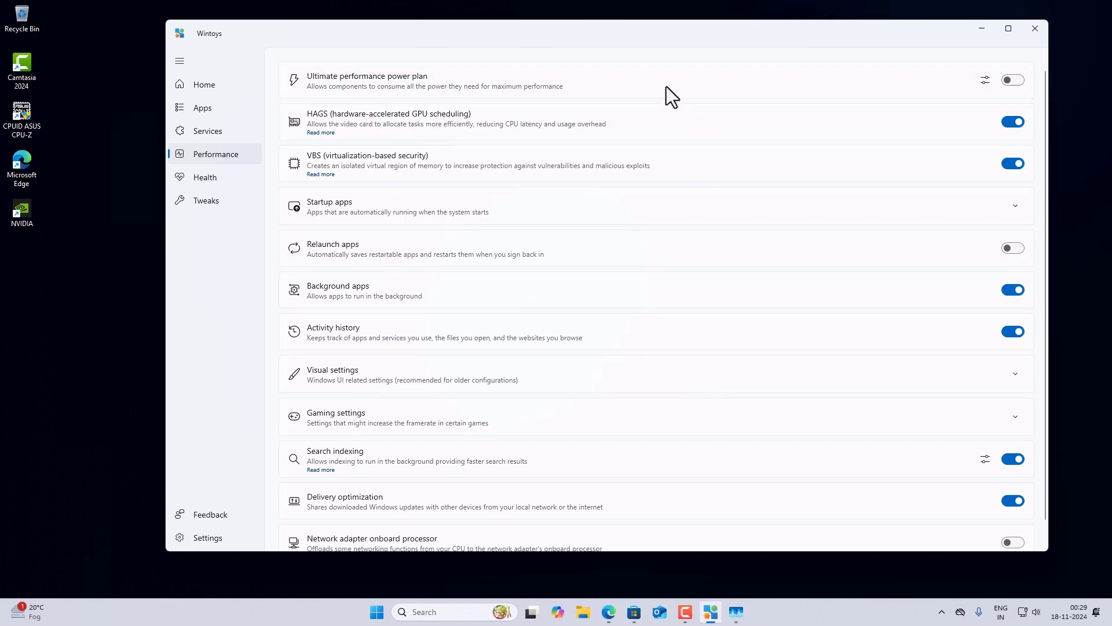
- Review the power plans in Power Options and try the Ultimate performance power plan switch
{"action": "left_click", "coordinate": [989, 82]}
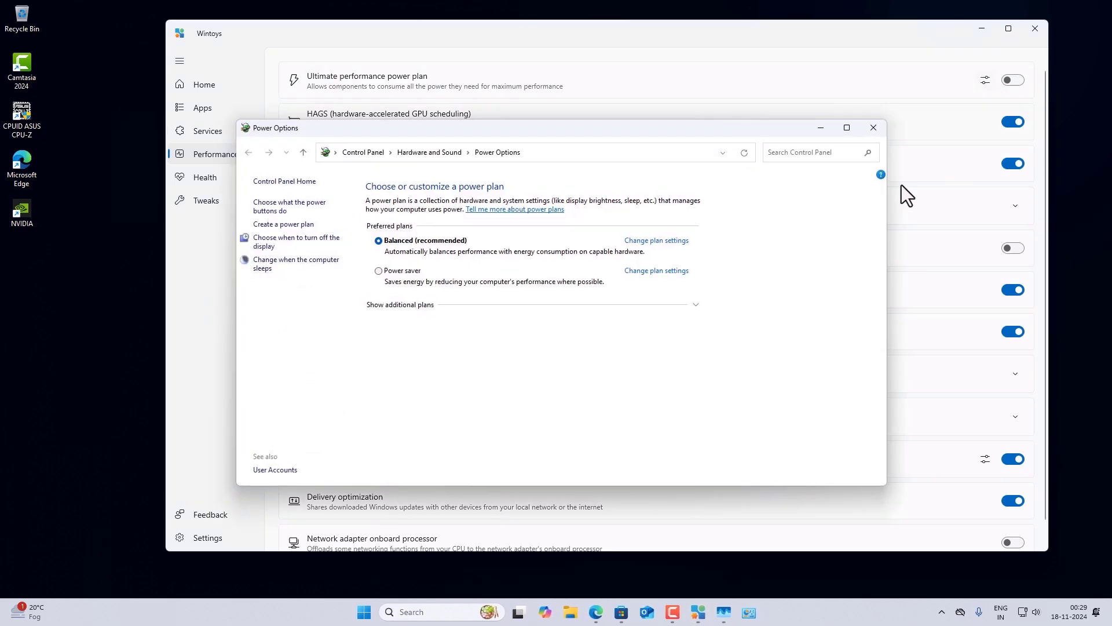
{"action": "left_click", "coordinate": [873, 128]}
{"action": "left_click", "coordinate": [985, 81]}
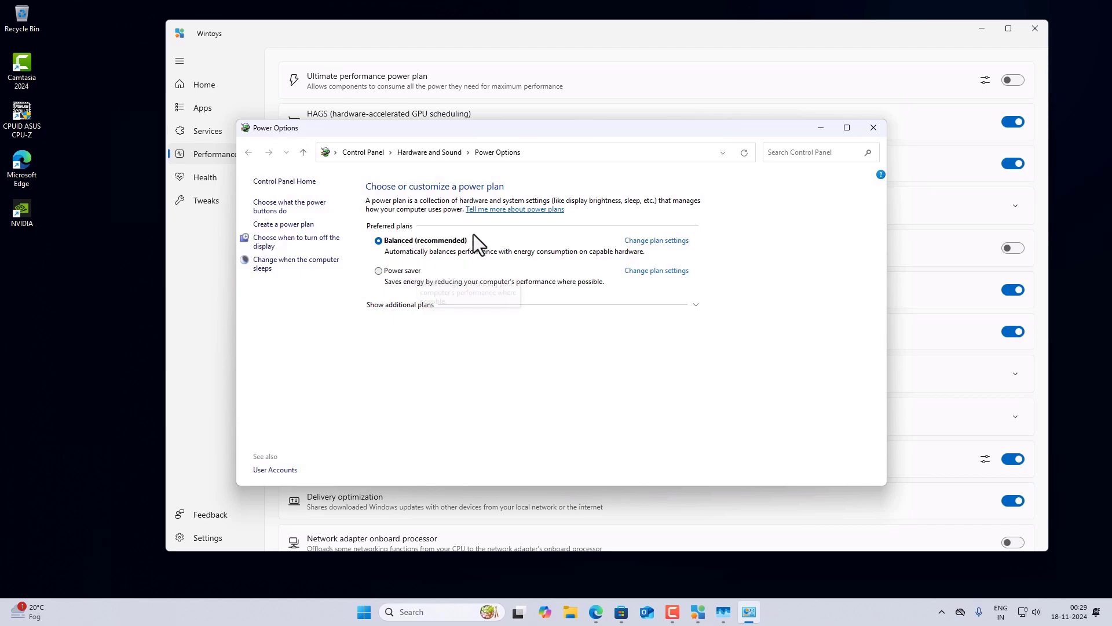
{"action": "left_click", "coordinate": [874, 128]}
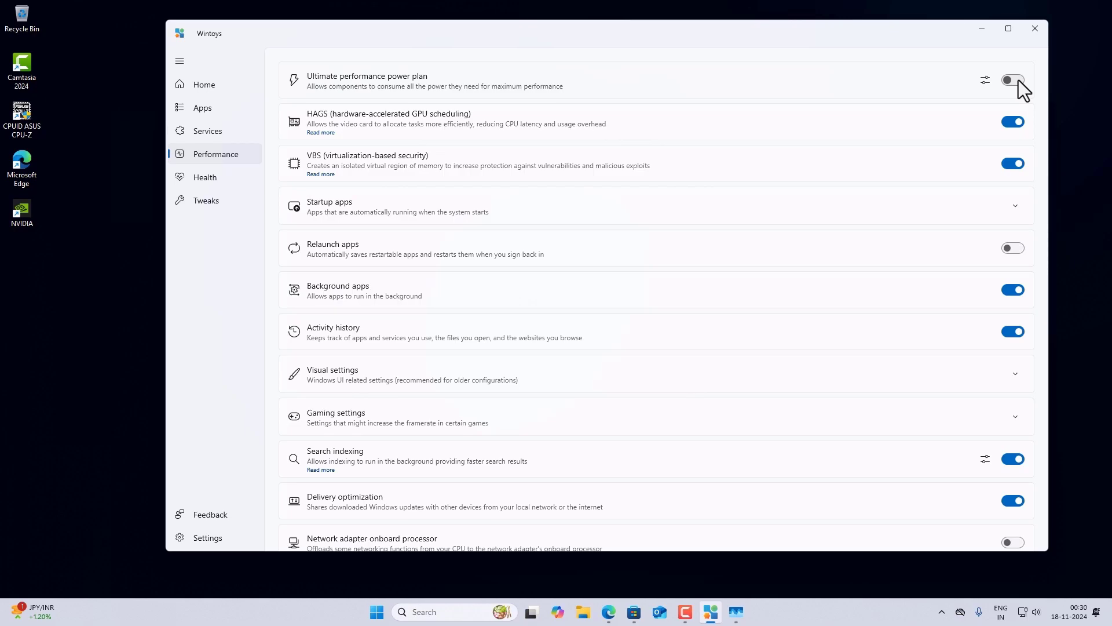
{"action": "left_click", "coordinate": [1019, 80]}
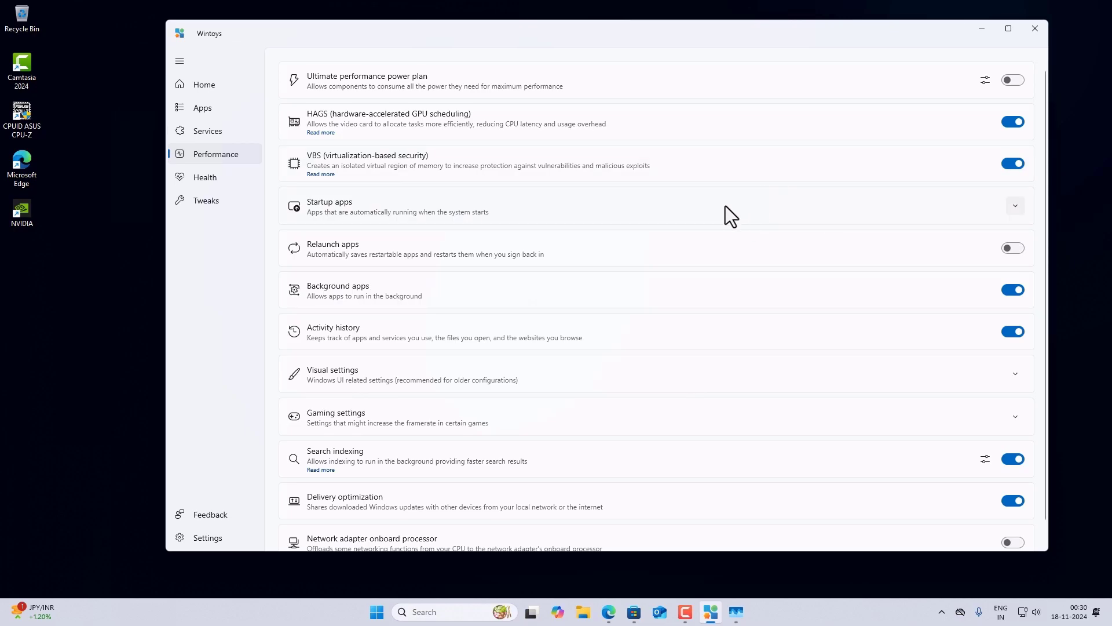
- Expand the Startup apps list to look through its entries and check the hidden system tray icons
{"action": "left_click", "coordinate": [1017, 207]}
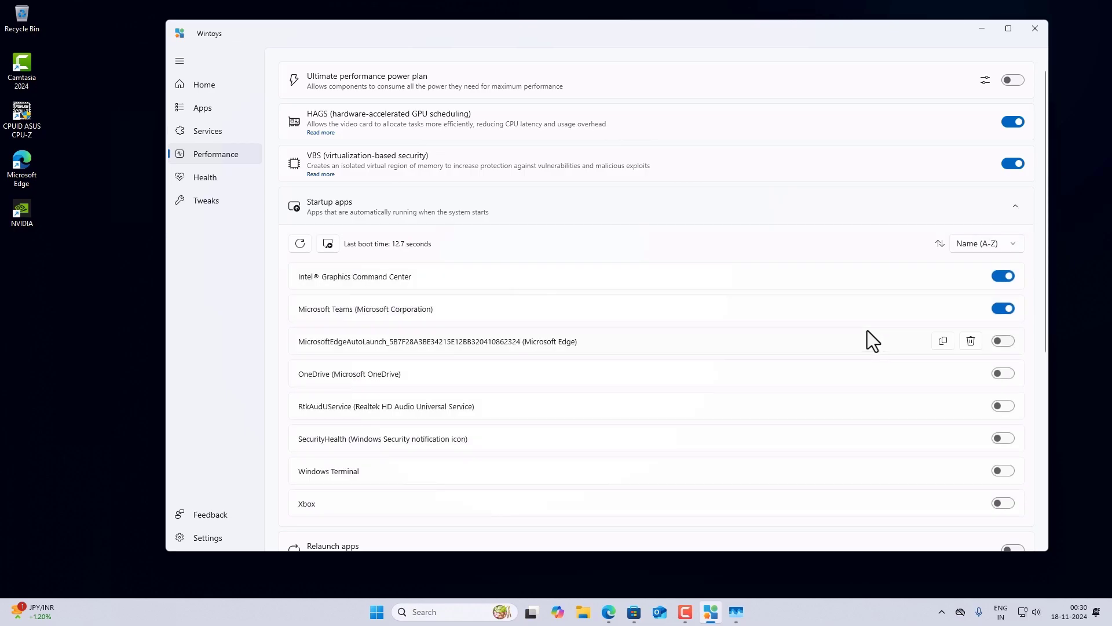
{"action": "scroll", "coordinate": [867, 330], "scroll_direction": "down", "scroll_amount": 3}
{"action": "scroll", "coordinate": [864, 315], "scroll_direction": "up", "scroll_amount": 3}
{"action": "scroll", "coordinate": [802, 299], "scroll_direction": "down", "scroll_amount": 2}
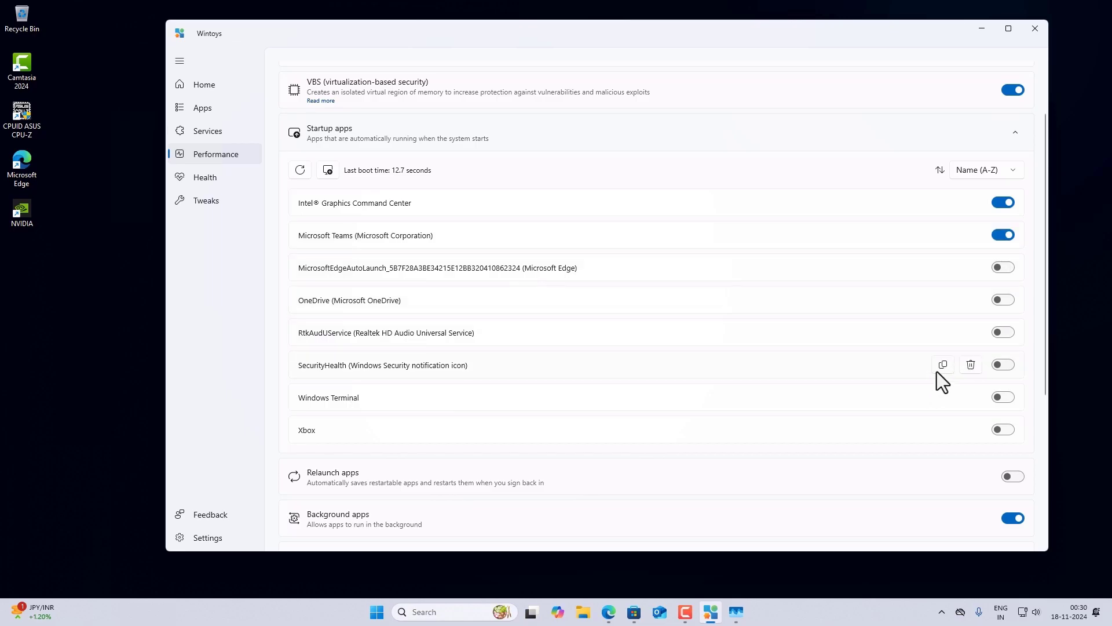
{"action": "left_click", "coordinate": [942, 612]}
{"action": "left_click", "coordinate": [942, 612]}
- Disable Intel Graphics Command Center and Microsoft Teams as startup apps and collapse the Startup apps list
{"action": "scroll", "coordinate": [1007, 301], "scroll_direction": "down", "scroll_amount": 3}
{"action": "scroll", "coordinate": [995, 382], "scroll_direction": "up", "scroll_amount": 3}
{"action": "scroll", "coordinate": [814, 423], "scroll_direction": "up", "scroll_amount": 2}
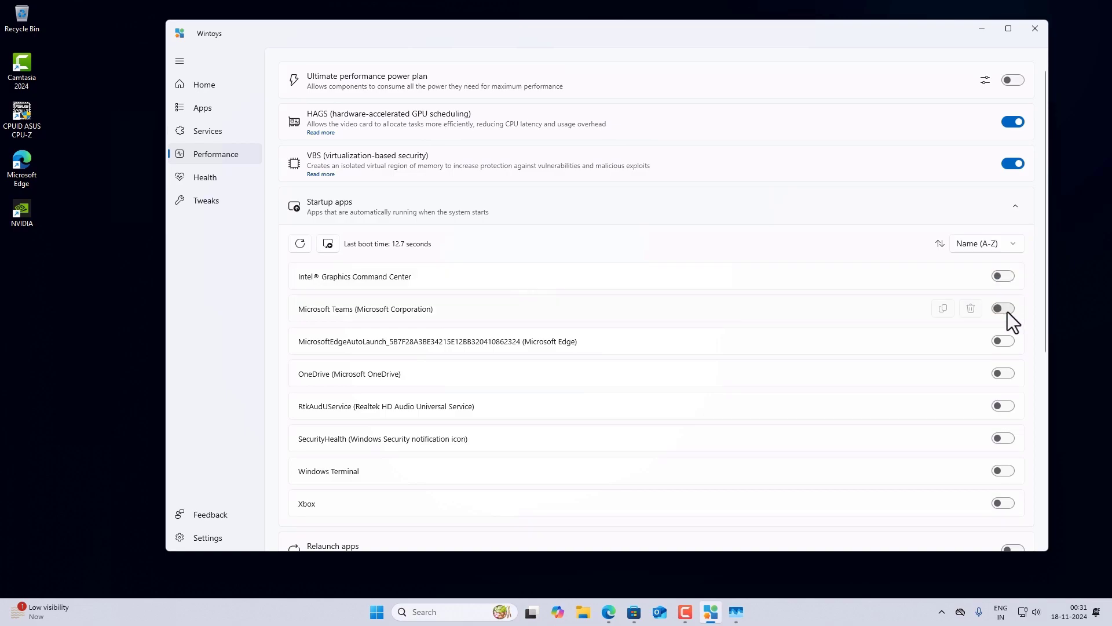
{"action": "left_click", "coordinate": [1015, 206]}
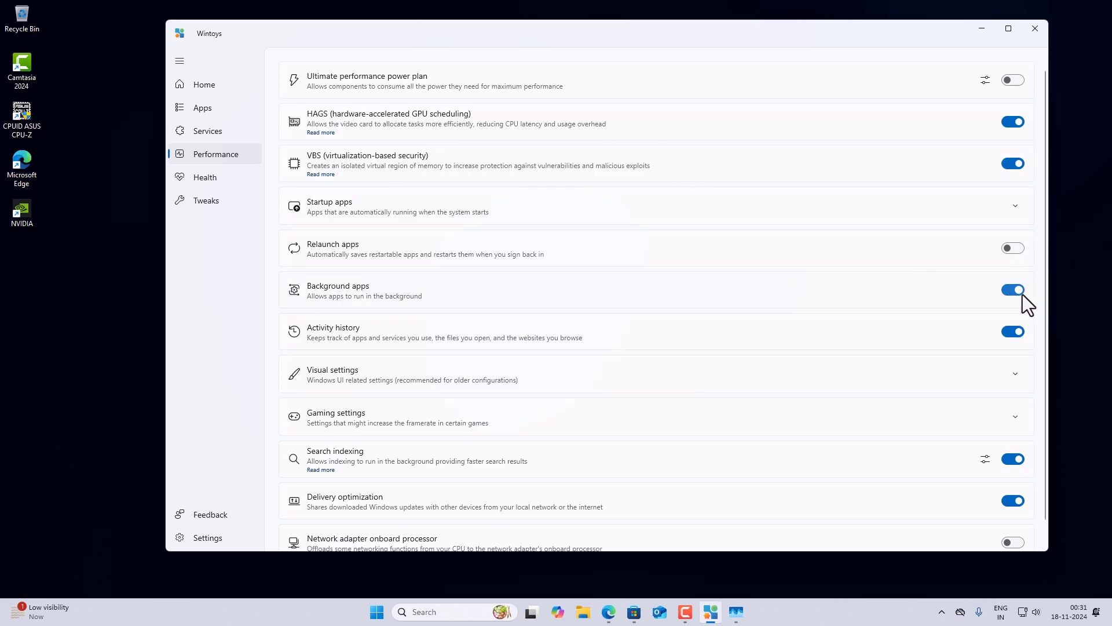
- Expand Visual settings and open the detailed options for adjusting visual effects for best performance
{"action": "mouse_move", "coordinate": [1024, 296]}
{"action": "scroll", "coordinate": [975, 356], "scroll_direction": "down", "scroll_amount": 1}
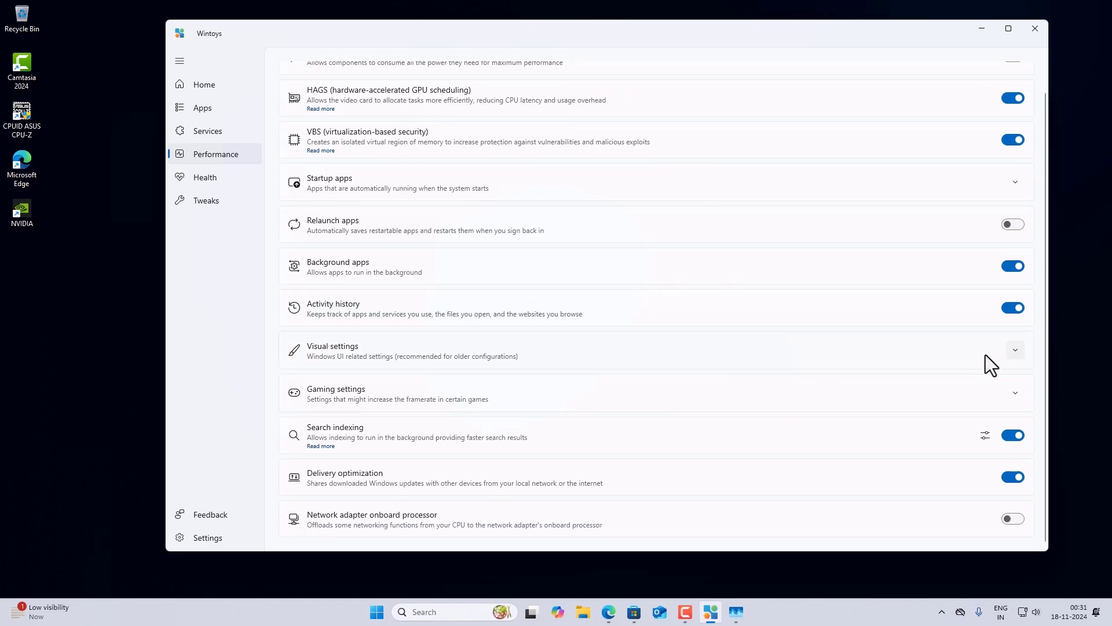
{"action": "left_click", "coordinate": [1018, 351]}
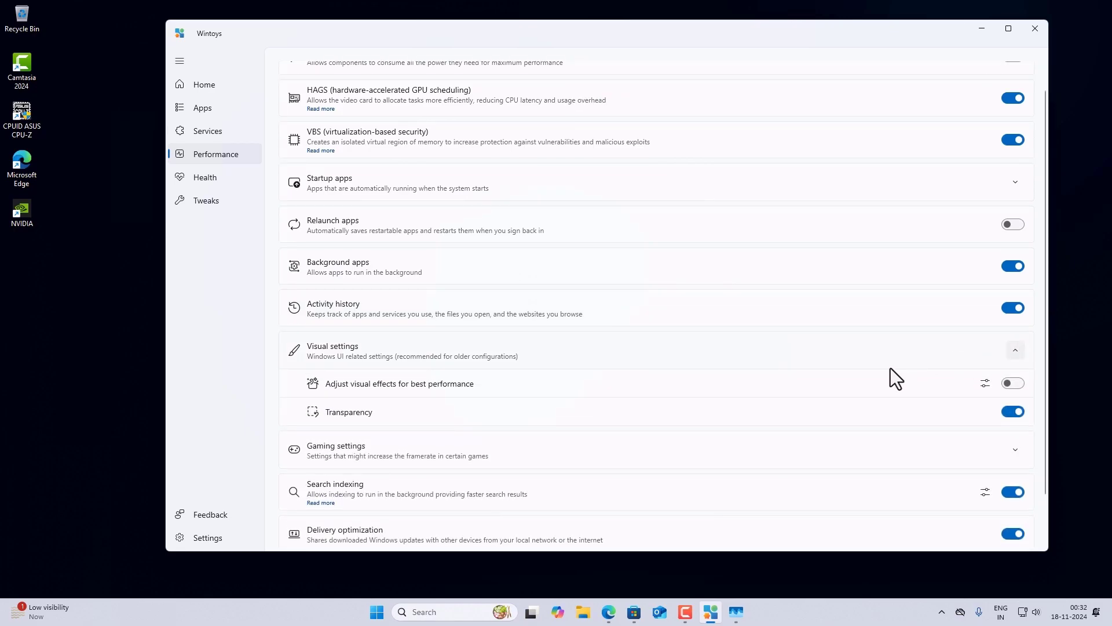
{"action": "left_click", "coordinate": [985, 383]}
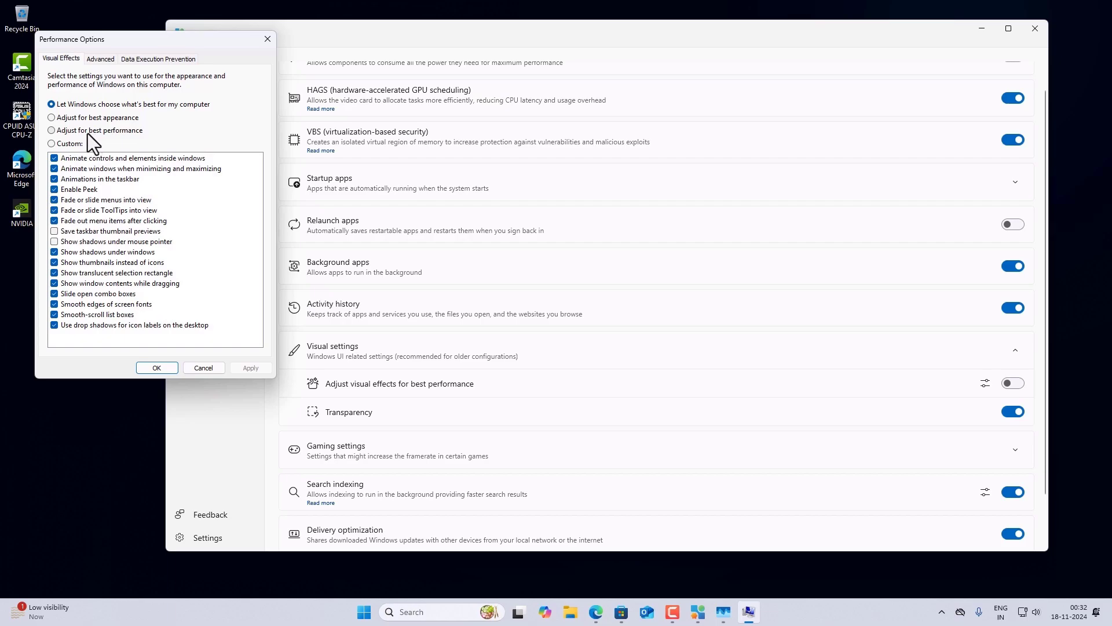
- Try the Custom and Adjust for best performance presets, and reselect Let Windows choose what's best for my computer
{"action": "left_click", "coordinate": [70, 144]}
{"action": "left_click", "coordinate": [90, 106]}
{"action": "left_click", "coordinate": [94, 134]}
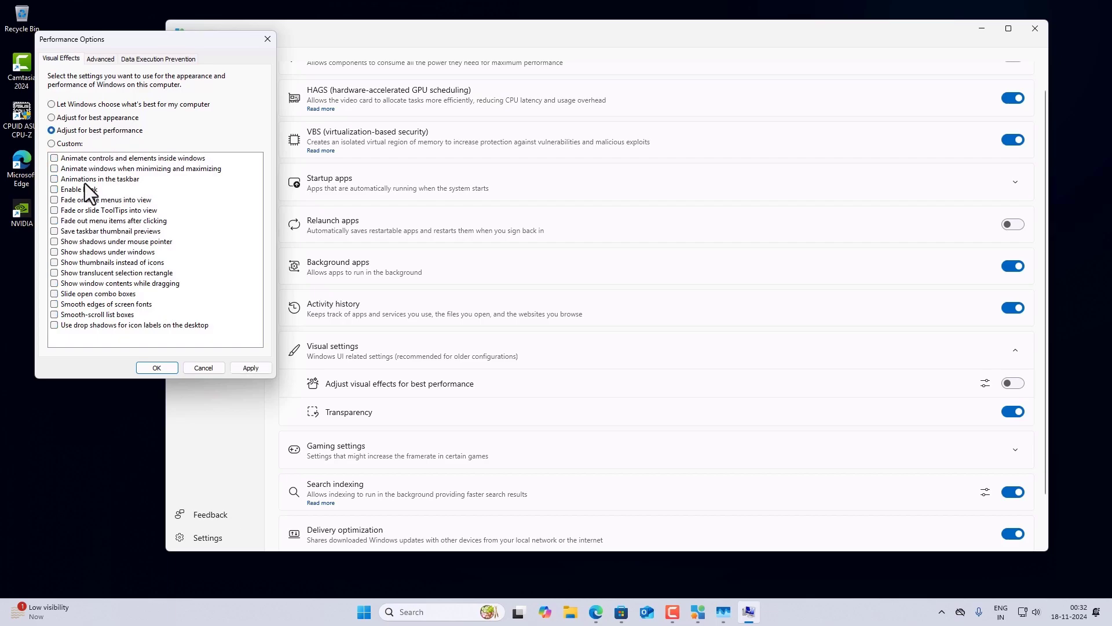
{"action": "left_click", "coordinate": [96, 107]}
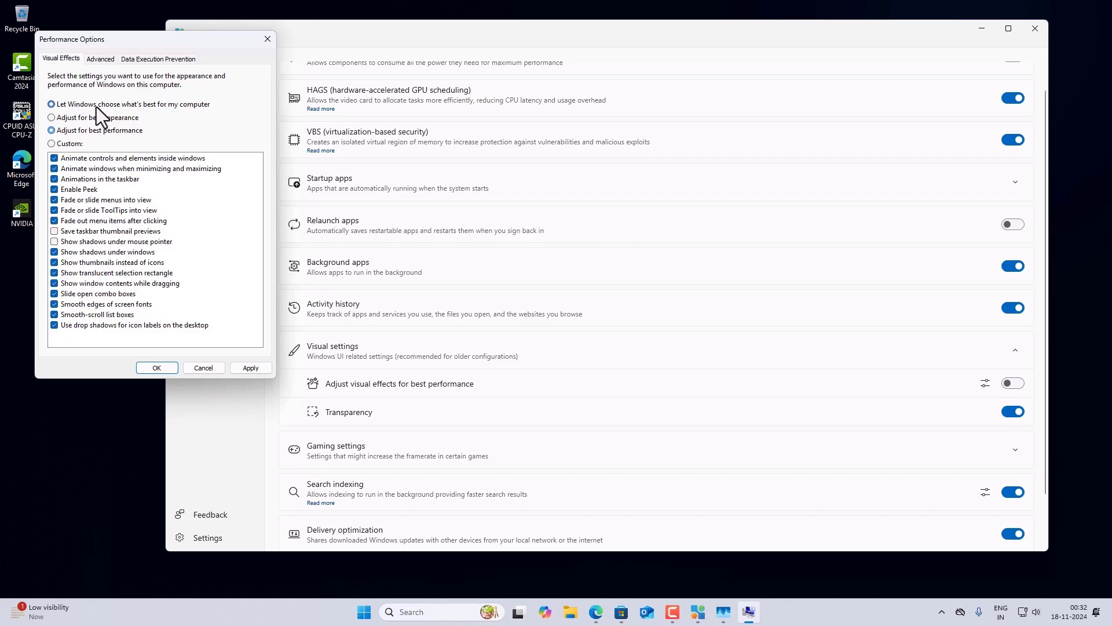
- Cancel the Performance Options dialog and look over the remaining performance settings, including Search indexing, Delivery optimization and Network adapter onboard processor
{"action": "left_click", "coordinate": [207, 370]}
{"action": "scroll", "coordinate": [574, 336], "scroll_direction": "down", "scroll_amount": 2}
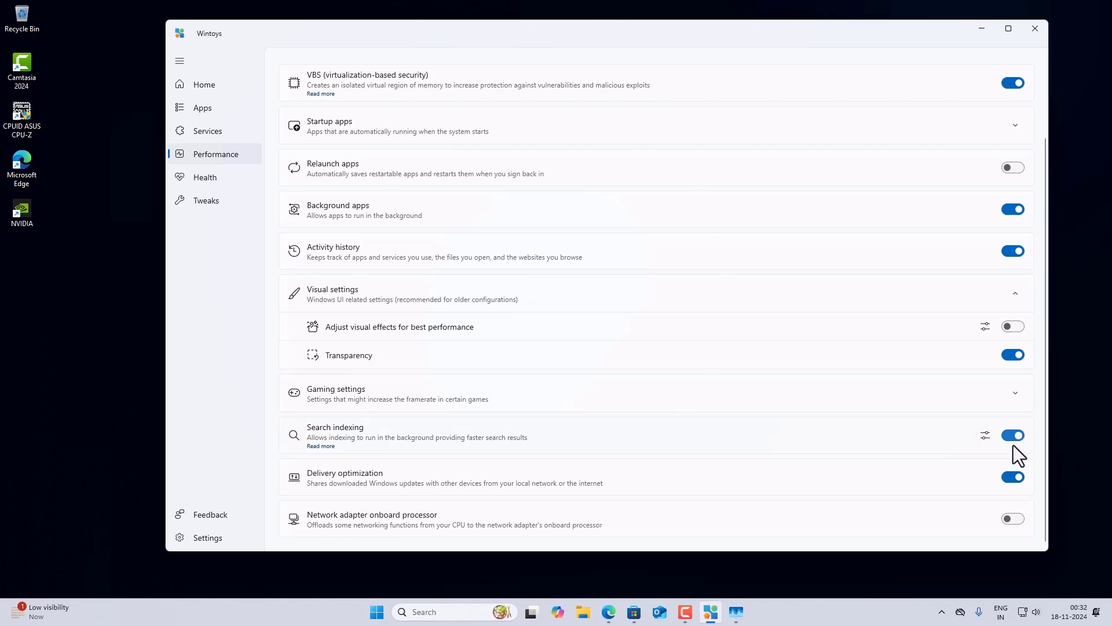
{"action": "left_click_drag", "start_coordinate": [881, 36], "coordinate": [874, 29]}
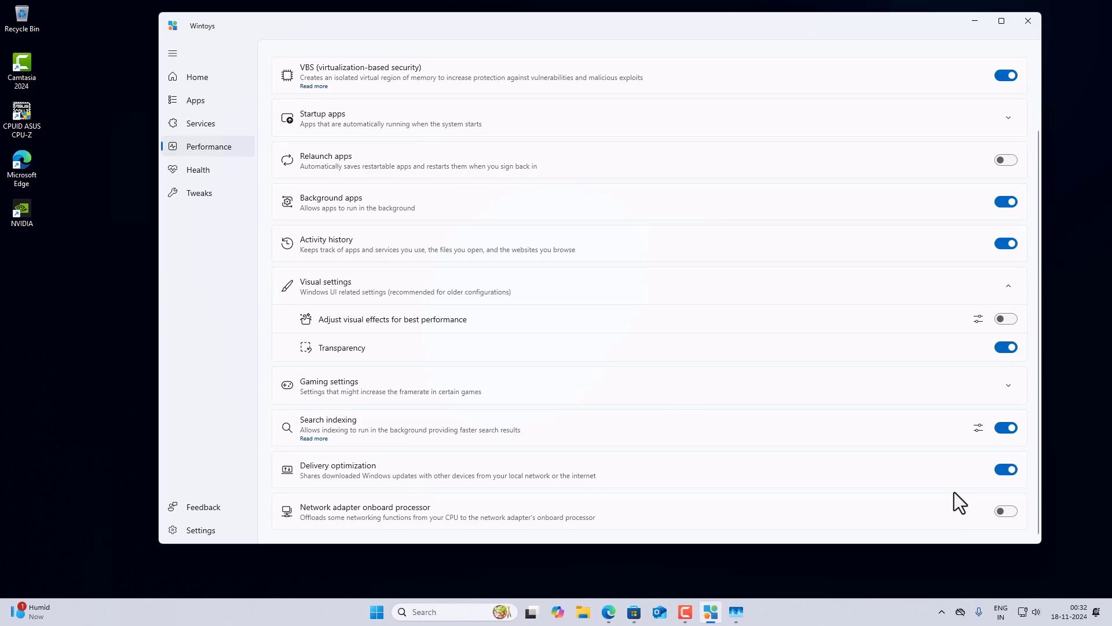
- Go to the Health page and review the detailed Drive optimization options in Optimize Drives, closing that window when finished
{"action": "left_click", "coordinate": [200, 171]}
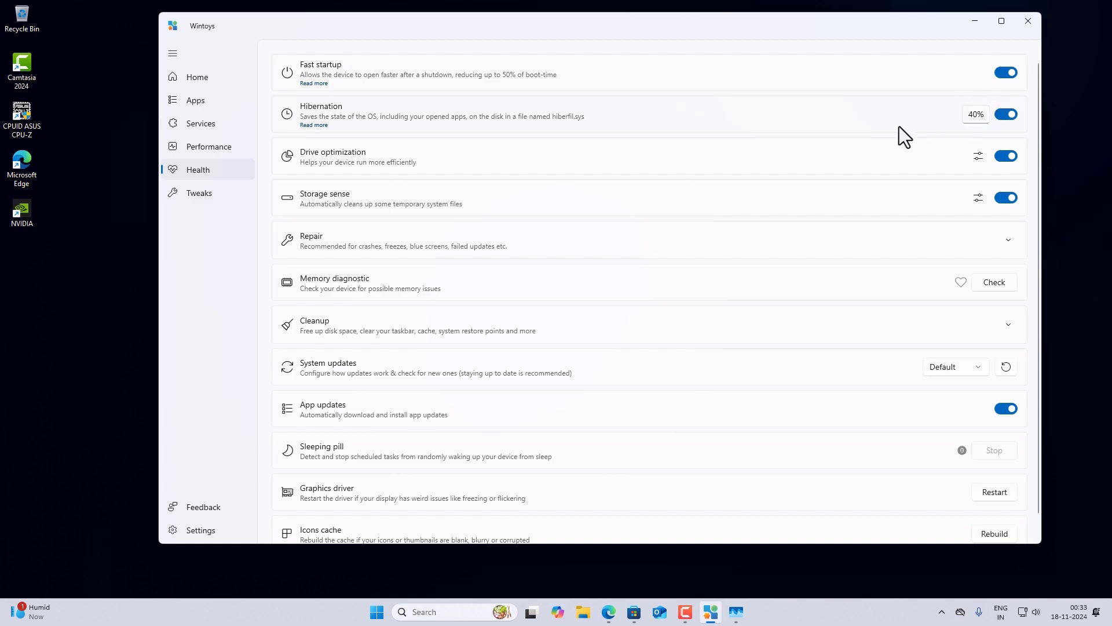
{"action": "mouse_move", "coordinate": [979, 121]}
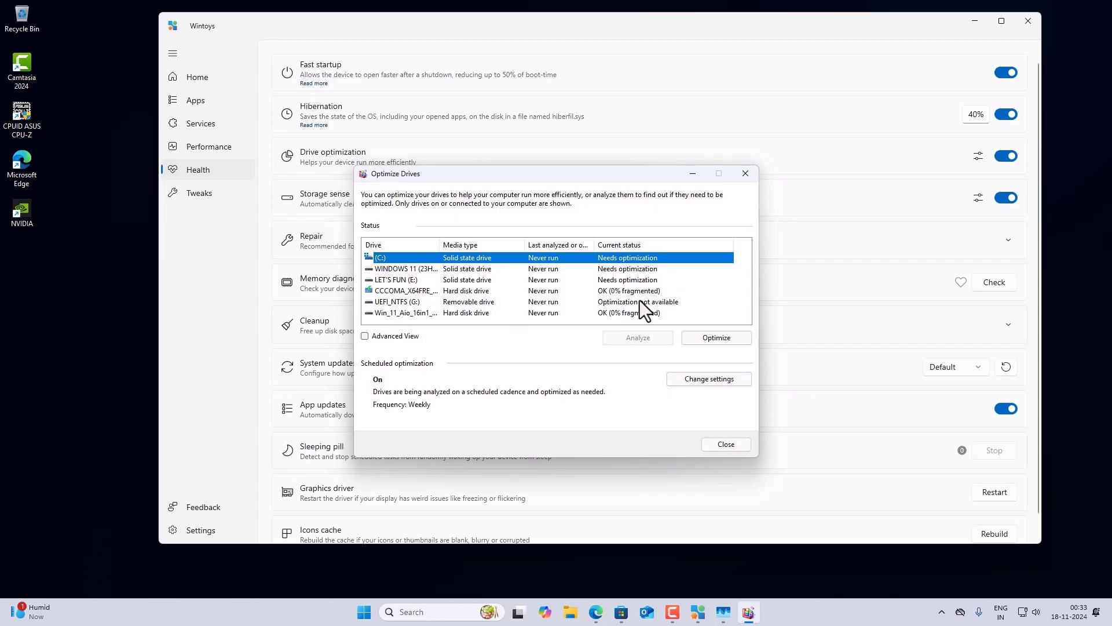
{"action": "left_click", "coordinate": [746, 173]}
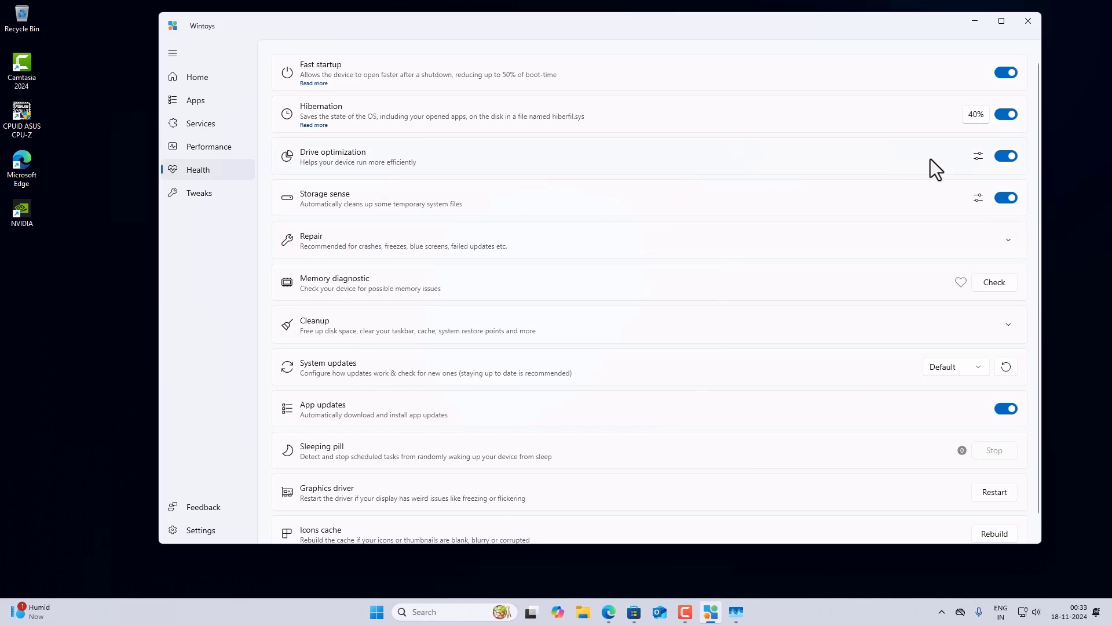
{"action": "left_click", "coordinate": [976, 160]}
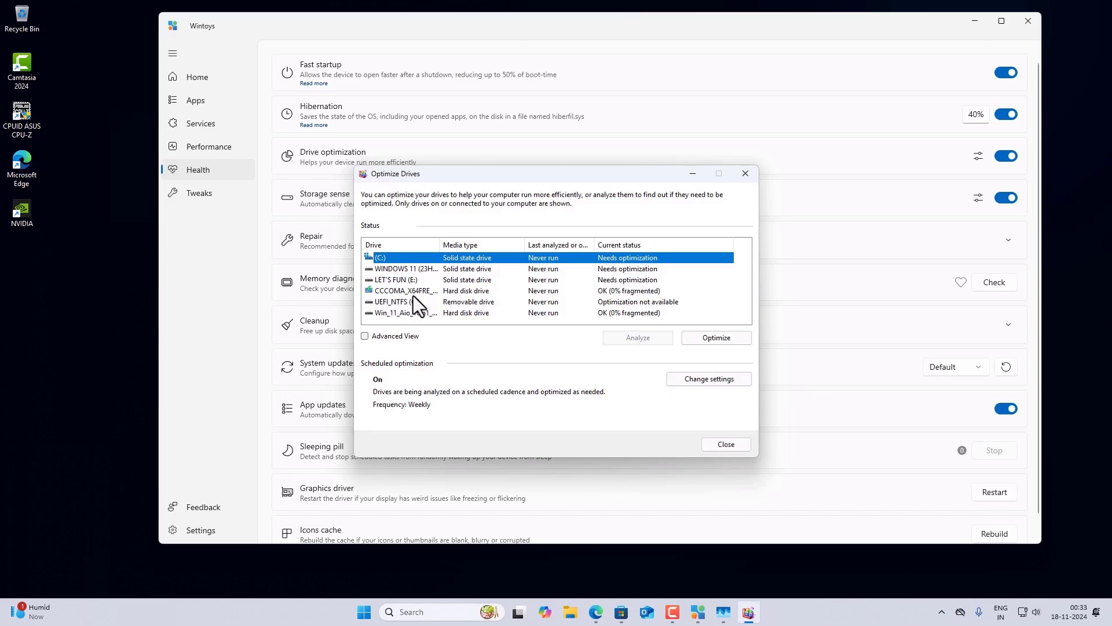
{"action": "left_click", "coordinate": [746, 173]}
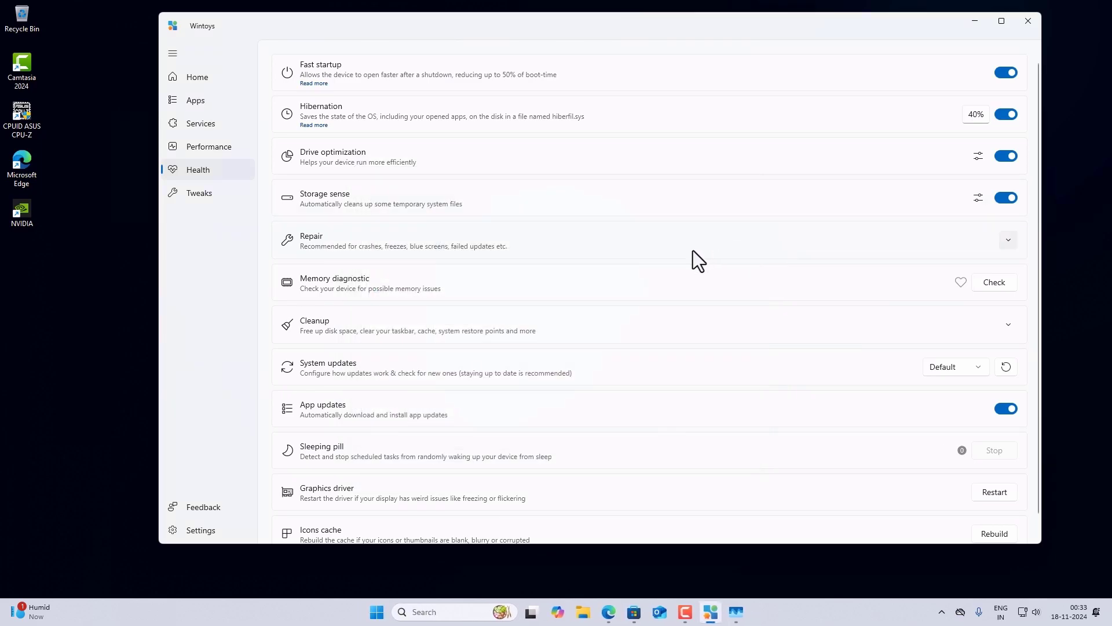
- Expand Repair, try selecting the DISM, SFC and CHKDSK tools, and clear all three selections without running them
{"action": "left_click", "coordinate": [1009, 241]}
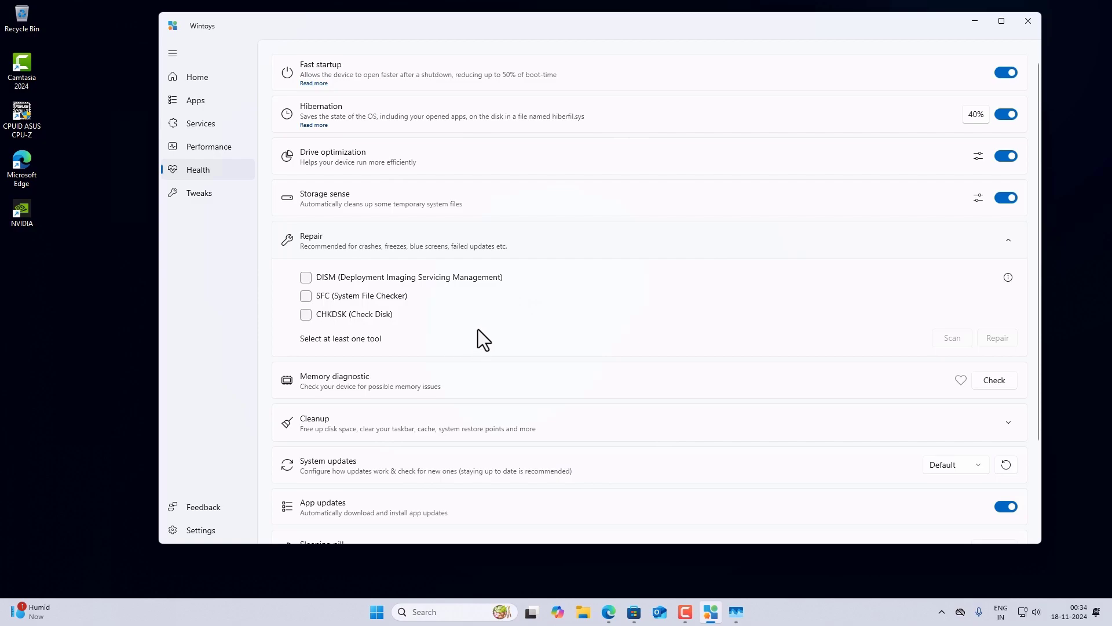
{"action": "left_click", "coordinate": [306, 314]}
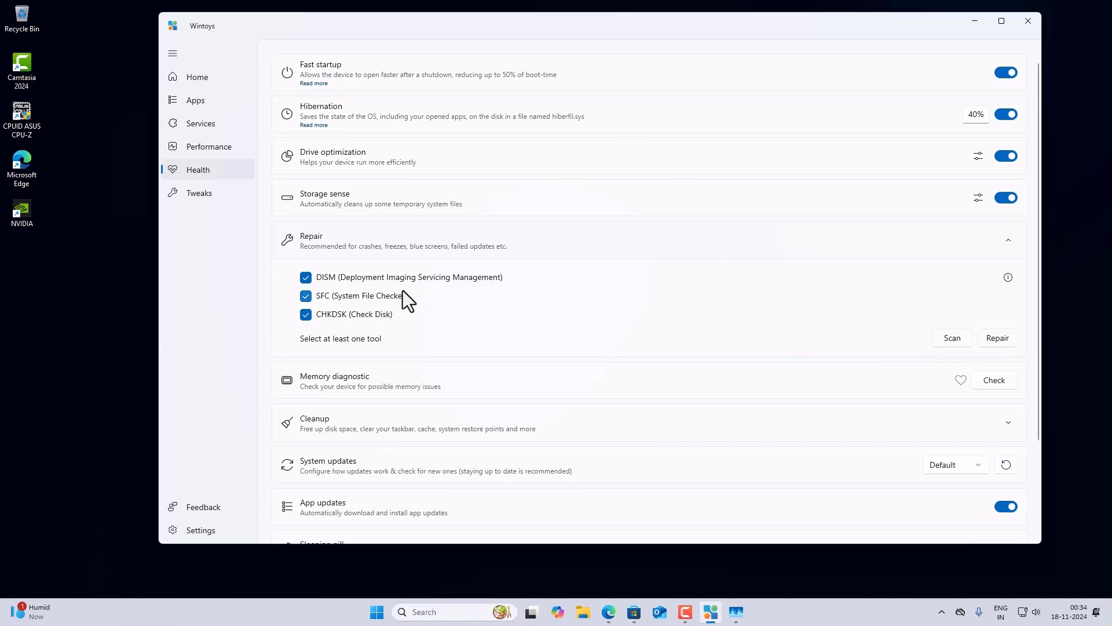
{"action": "scroll", "coordinate": [397, 336], "scroll_direction": "down", "scroll_amount": 2}
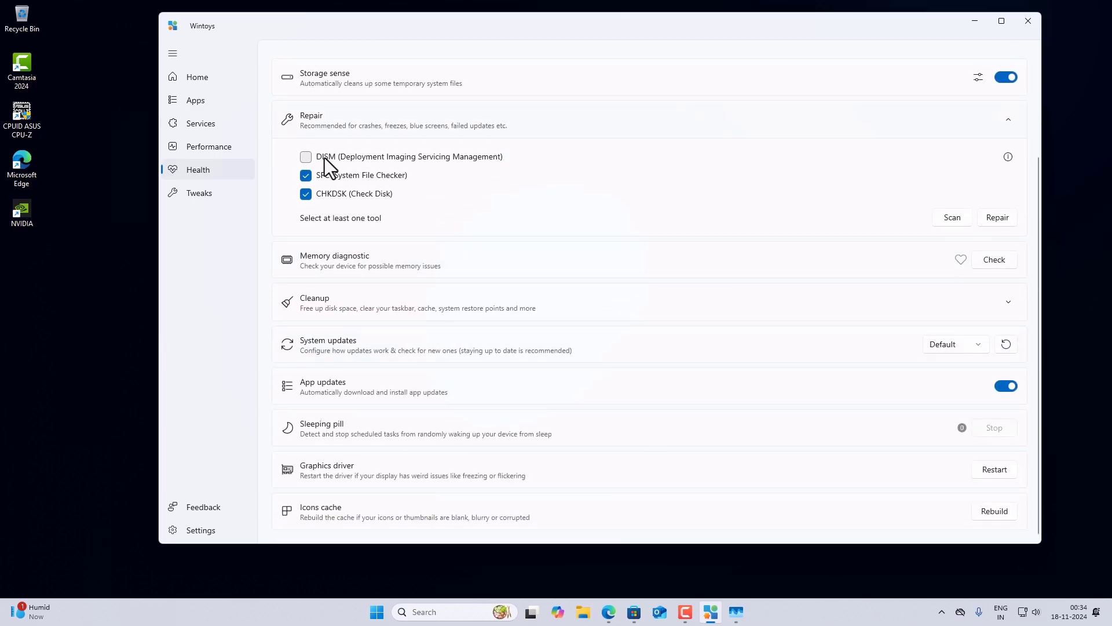
{"action": "left_click", "coordinate": [353, 175]}
{"action": "left_click", "coordinate": [357, 191]}
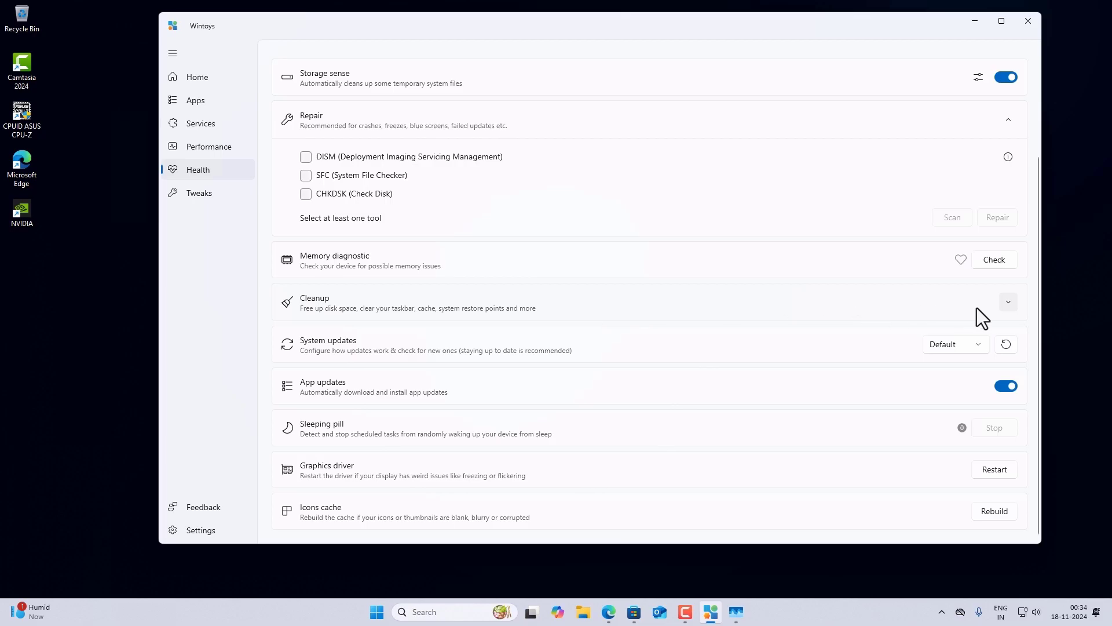
- Expand Cleanup and examine the Taskbar unpin and Junk deletion dialogs, closing each without making changes
{"action": "left_click", "coordinate": [1009, 302]}
{"action": "scroll", "coordinate": [632, 377], "scroll_direction": "down", "scroll_amount": 1}
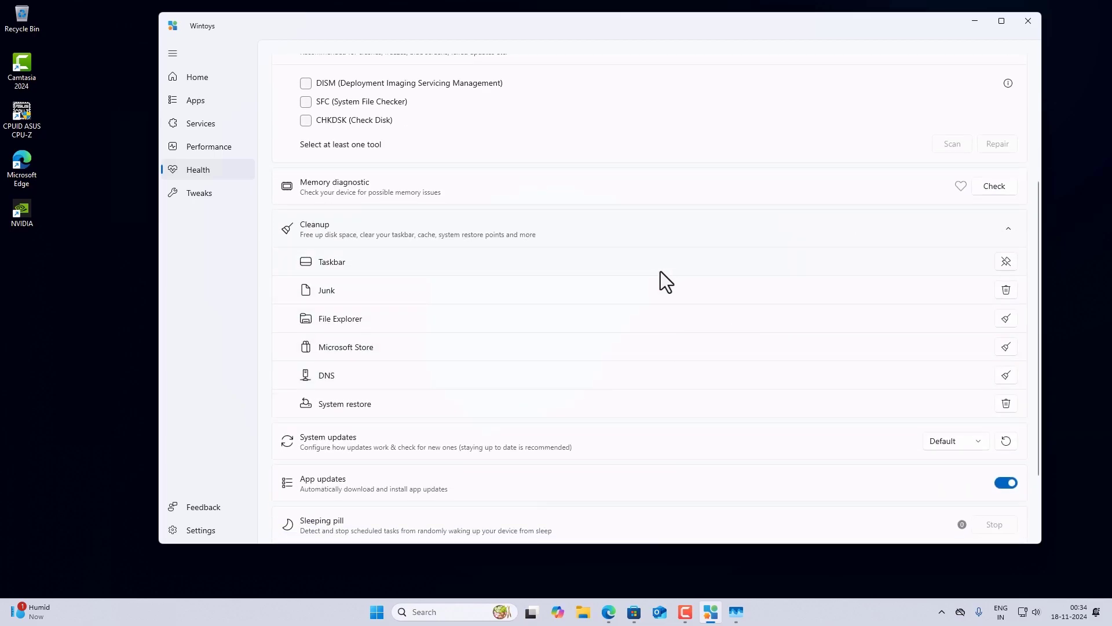
{"action": "left_click", "coordinate": [1006, 262]}
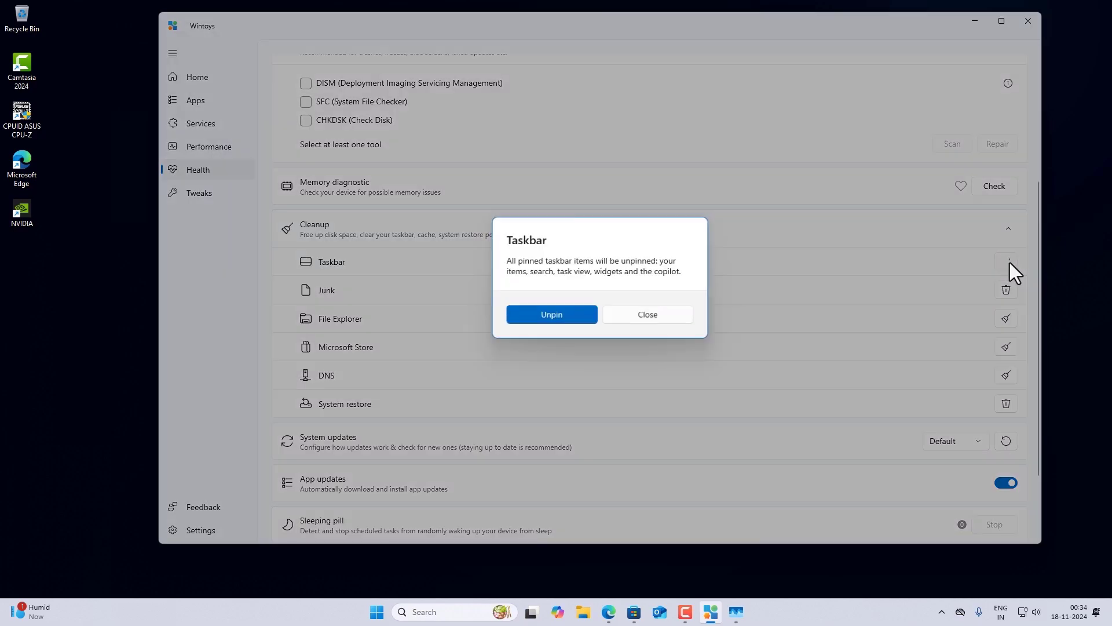
{"action": "left_click", "coordinate": [663, 311]}
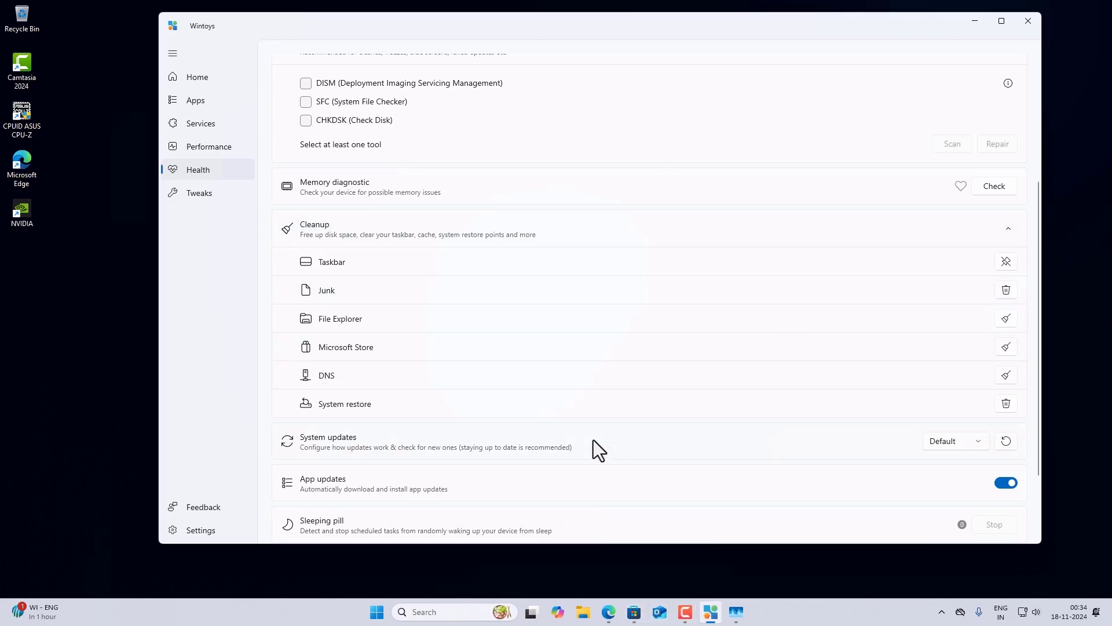
{"action": "left_click", "coordinate": [1006, 290]}
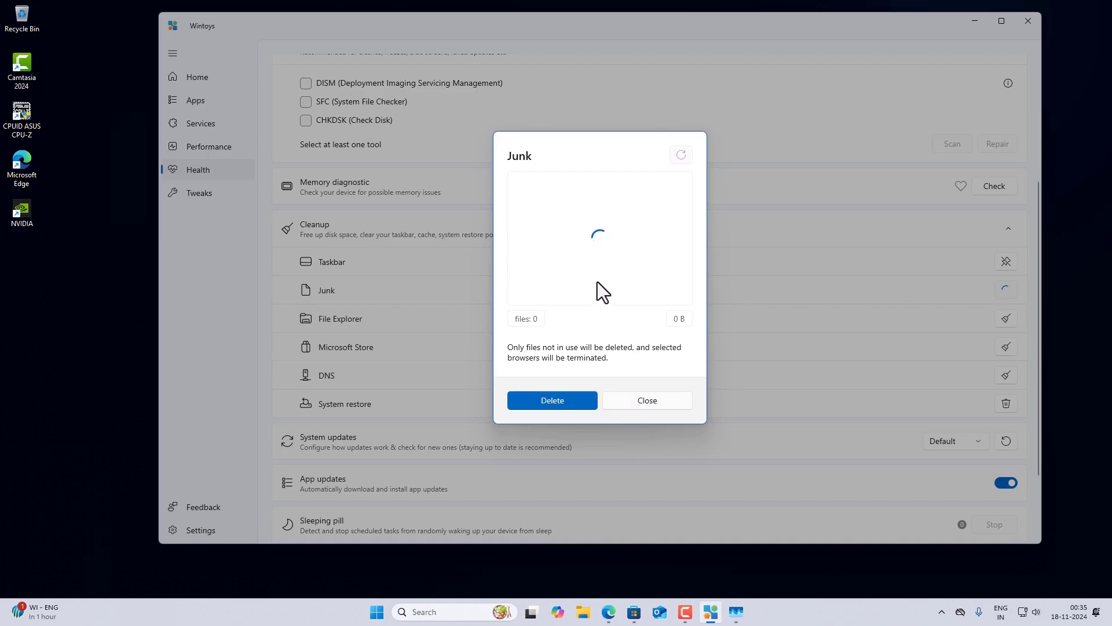
{"action": "left_click", "coordinate": [636, 406]}
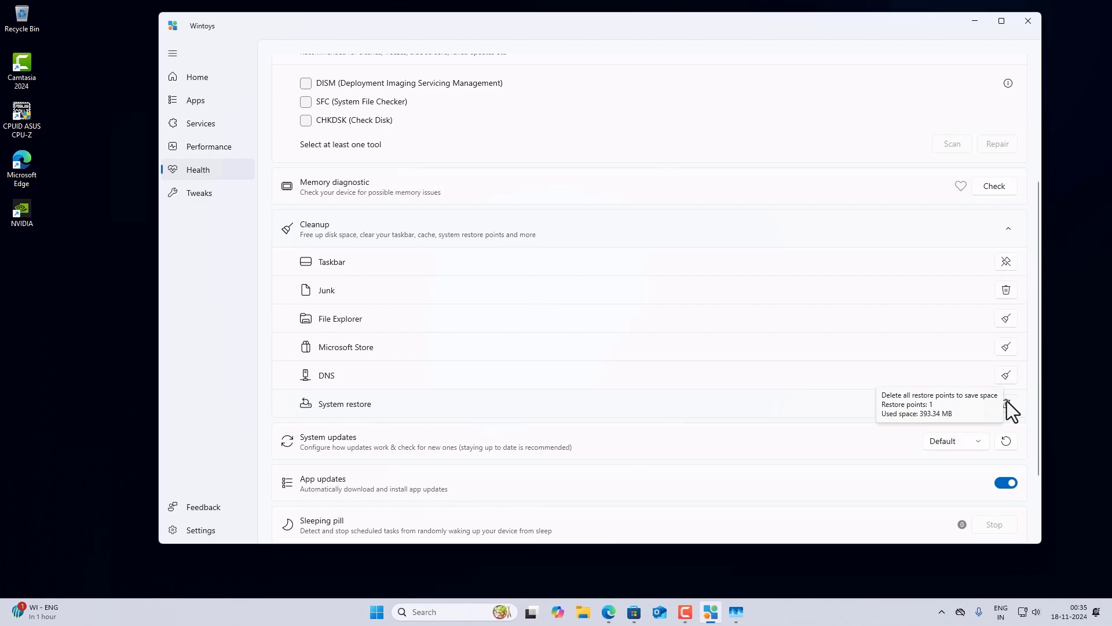
- Look at the System updates mode choices, check for new updates in Windows Update, and close the Settings window
{"action": "scroll", "coordinate": [1008, 388], "scroll_direction": "down", "scroll_amount": 3}
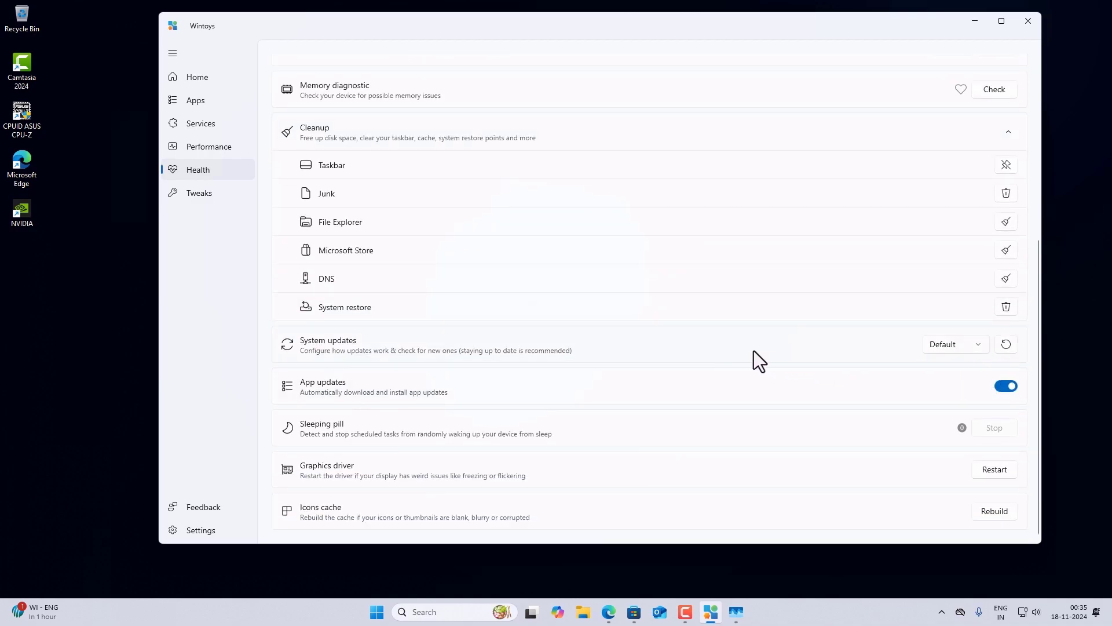
{"action": "left_click", "coordinate": [955, 346]}
{"action": "left_click", "coordinate": [956, 346]}
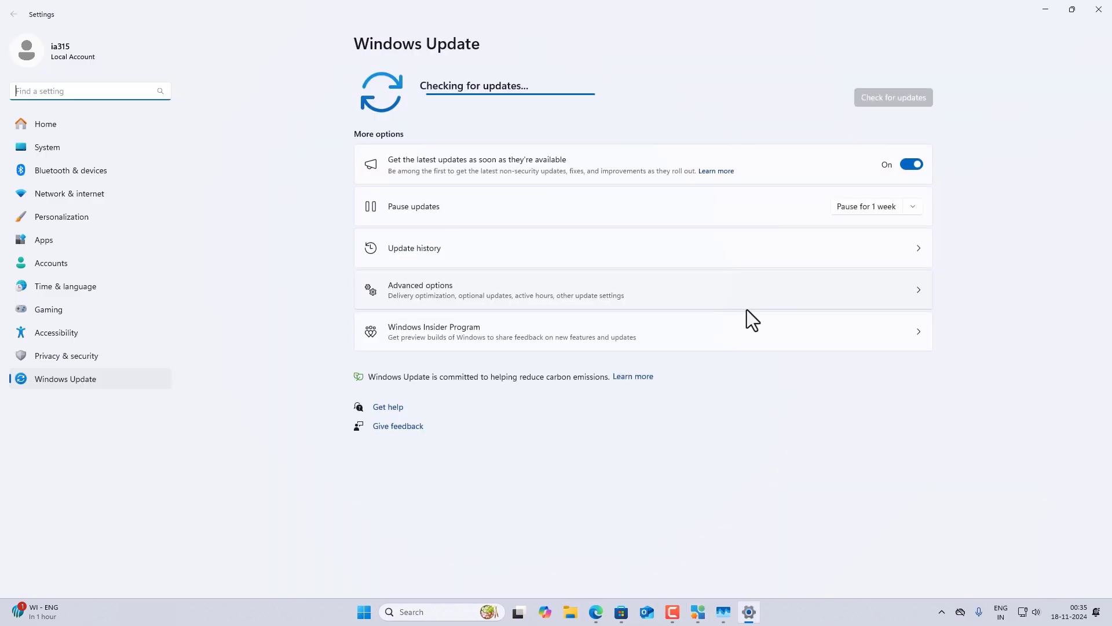
{"action": "left_click", "coordinate": [1104, 8]}
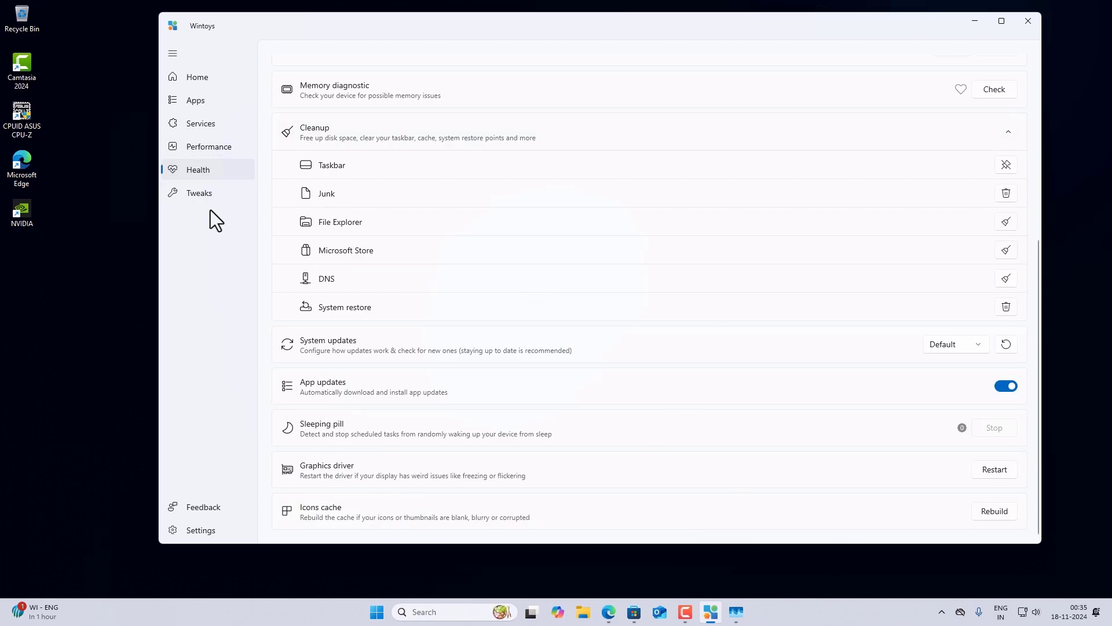
- Go to the Tweaks page, expand the Desktop settings, enable the This PC icon and refresh the desktop
{"action": "left_click", "coordinate": [213, 195]}
{"action": "left_click", "coordinate": [534, 83]}
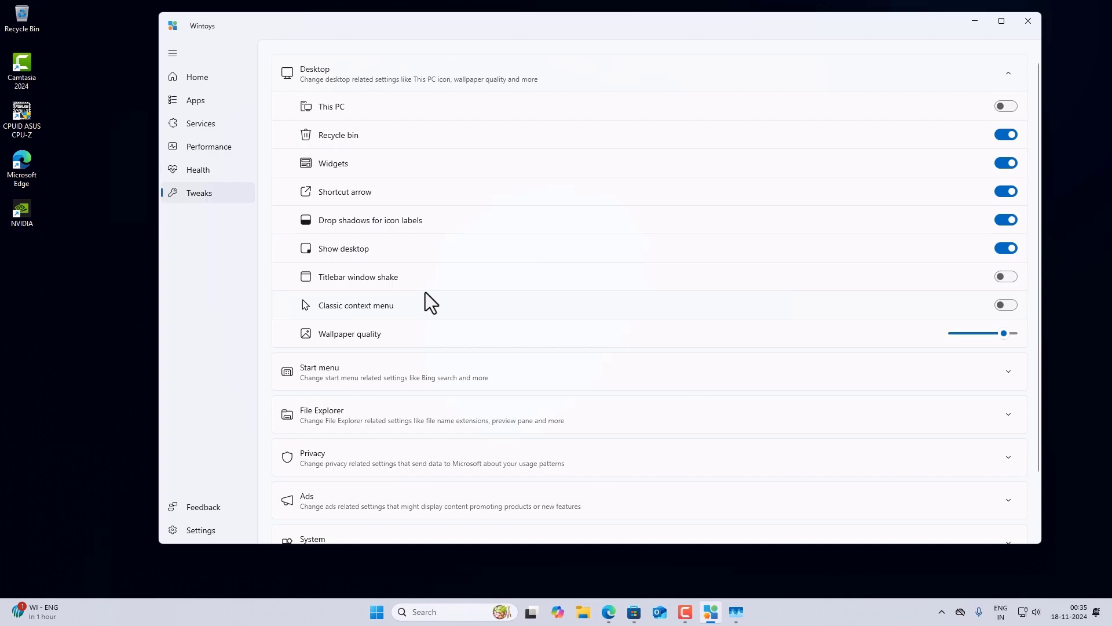
{"action": "left_click", "coordinate": [1003, 109]}
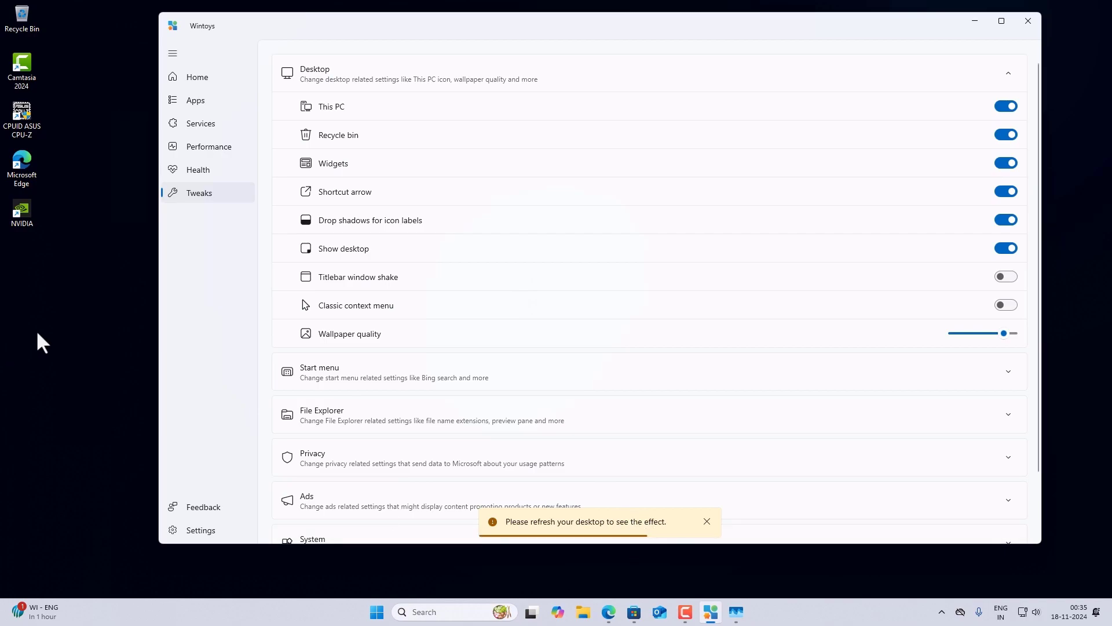
{"action": "right_click", "coordinate": [87, 289]}
{"action": "left_click", "coordinate": [125, 342]}
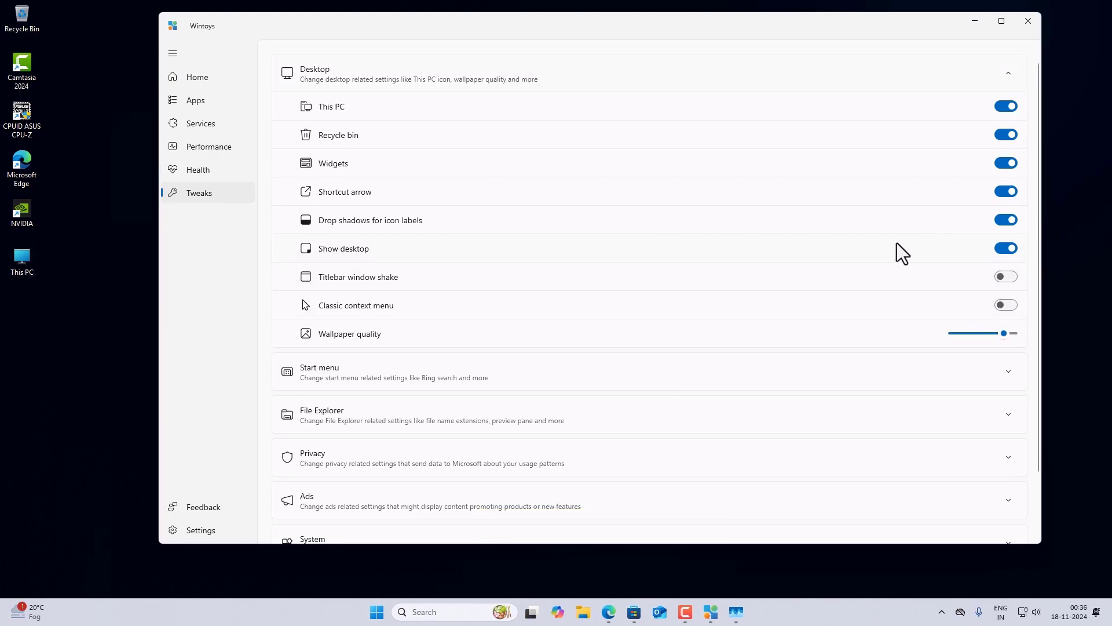
- Try hiding the Recycle bin icon and turn it back on, refreshing the desktop after each change
{"action": "left_click", "coordinate": [1008, 135]}
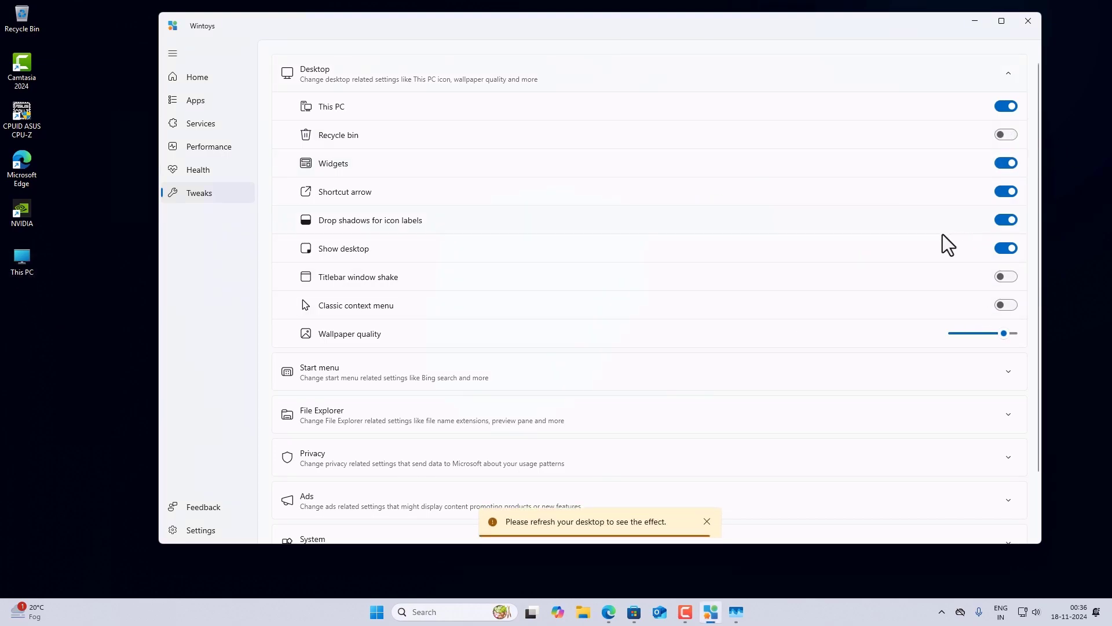
{"action": "right_click", "coordinate": [78, 285]}
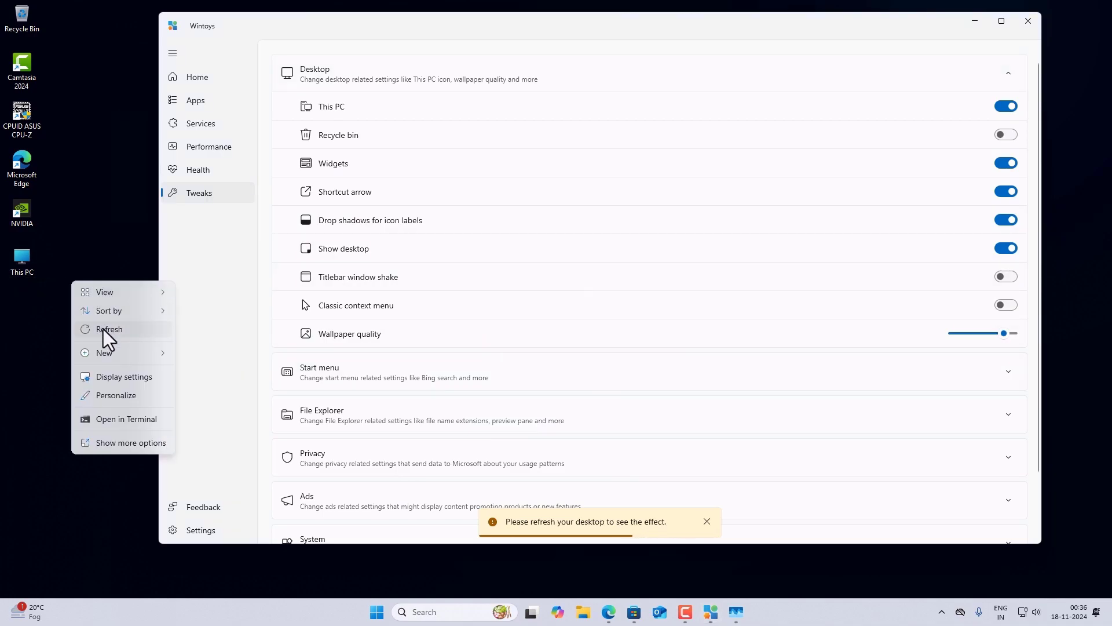
{"action": "left_click", "coordinate": [103, 329]}
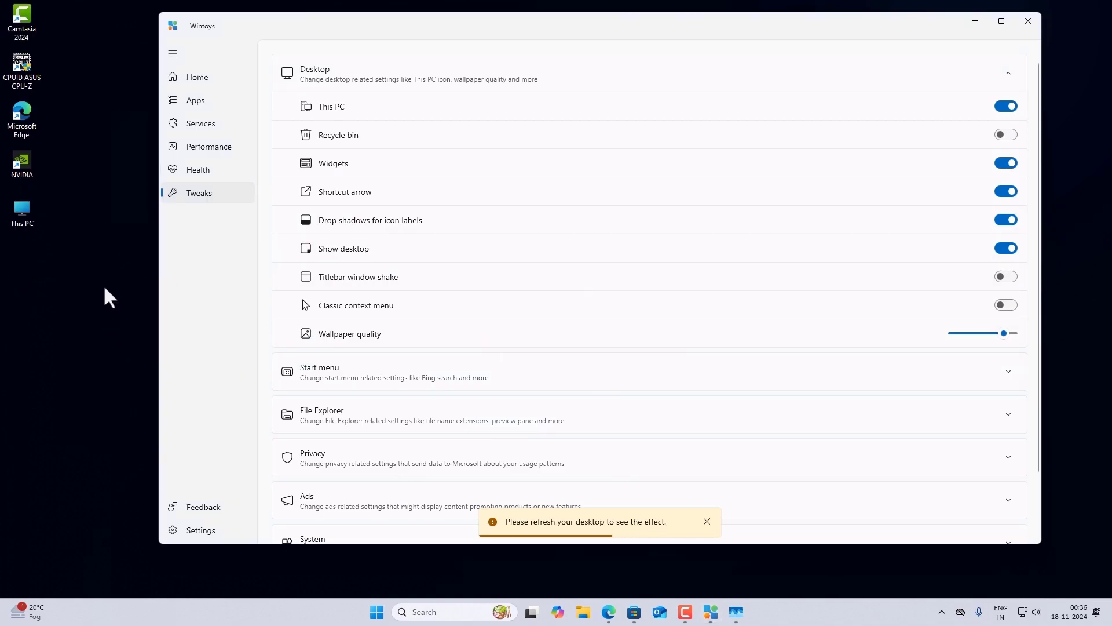
{"action": "left_click", "coordinate": [1005, 137]}
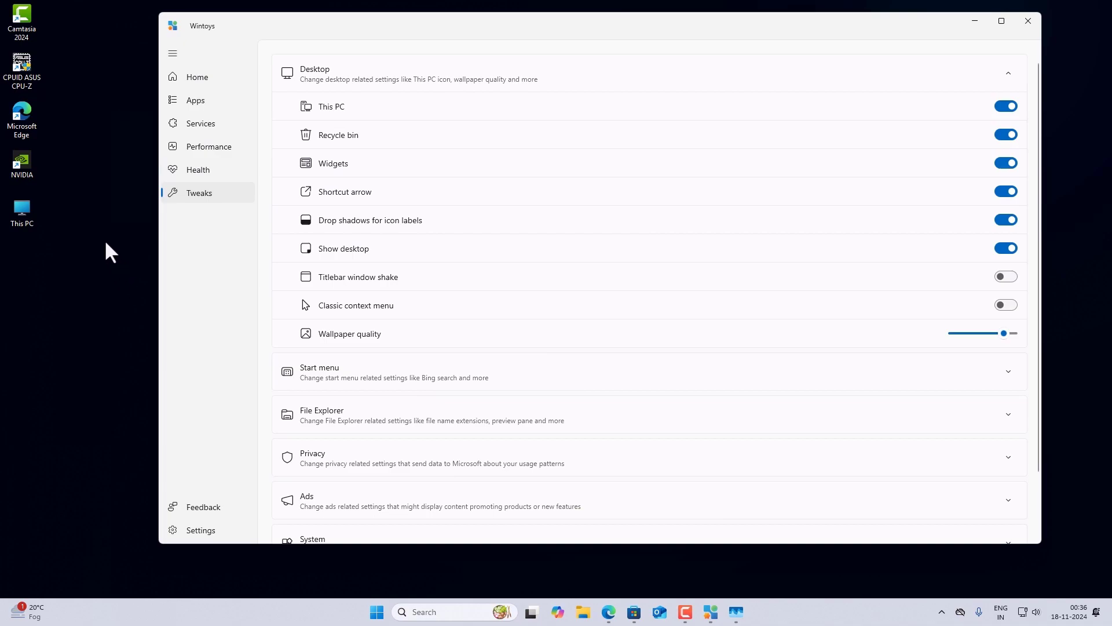
{"action": "right_click", "coordinate": [106, 241]}
{"action": "left_click", "coordinate": [123, 283]}
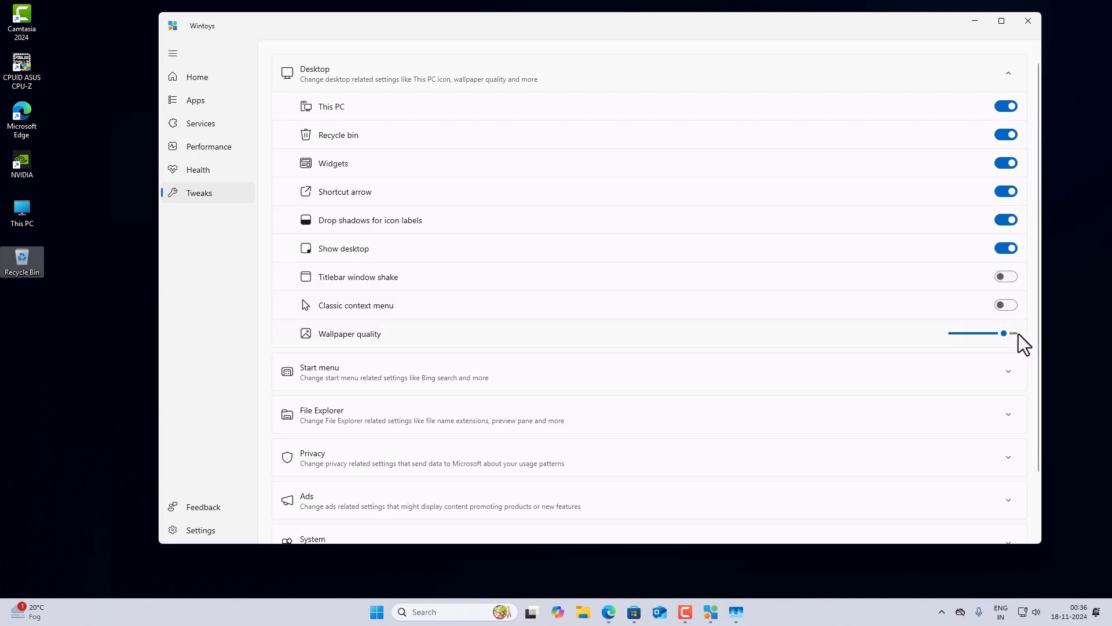
- Raise Wallpaper quality to the maximum, refresh the uncovered desktop, and bring the Wintoys window back up
{"action": "left_click_drag", "start_coordinate": [1001, 334], "coordinate": [1013, 335]}
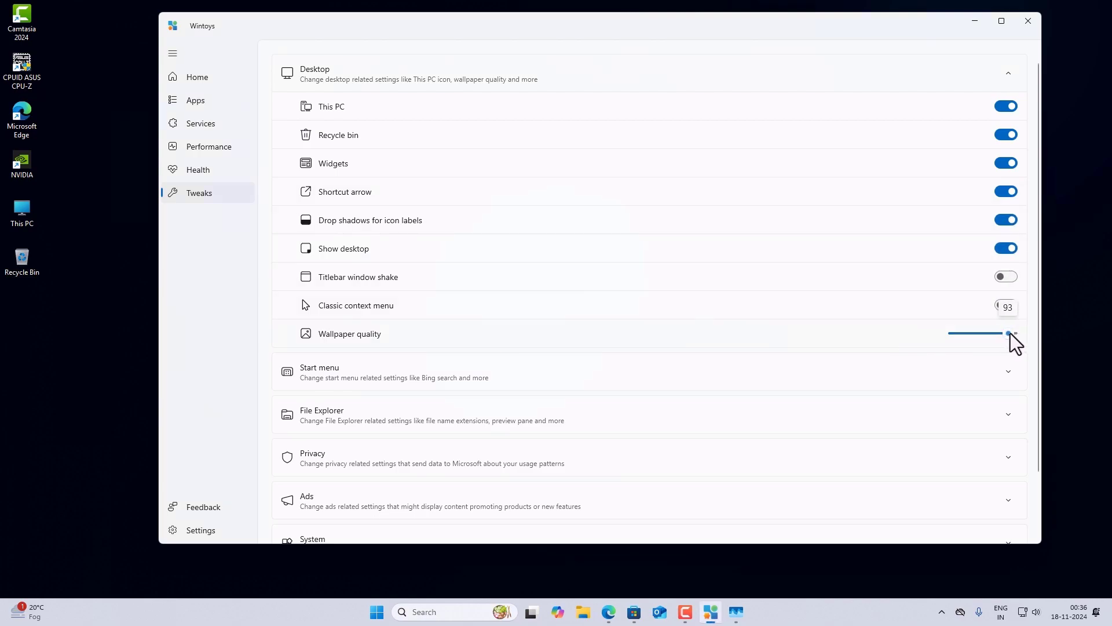
{"action": "left_click_drag", "start_coordinate": [606, 24], "coordinate": [618, 474]}
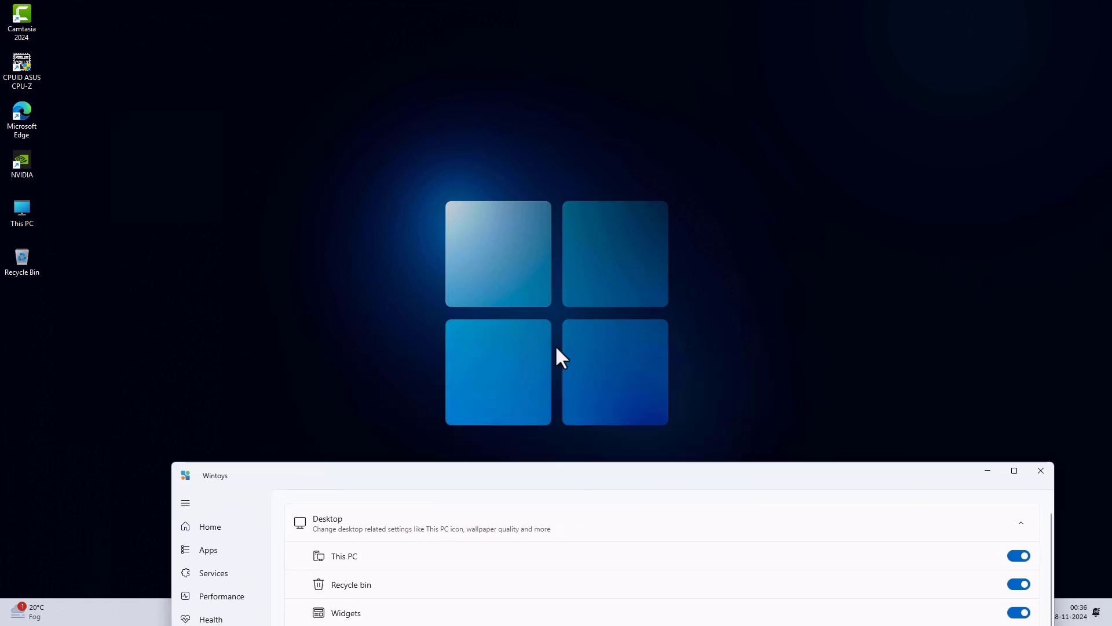
{"action": "right_click", "coordinate": [530, 212]}
{"action": "left_click", "coordinate": [551, 259]}
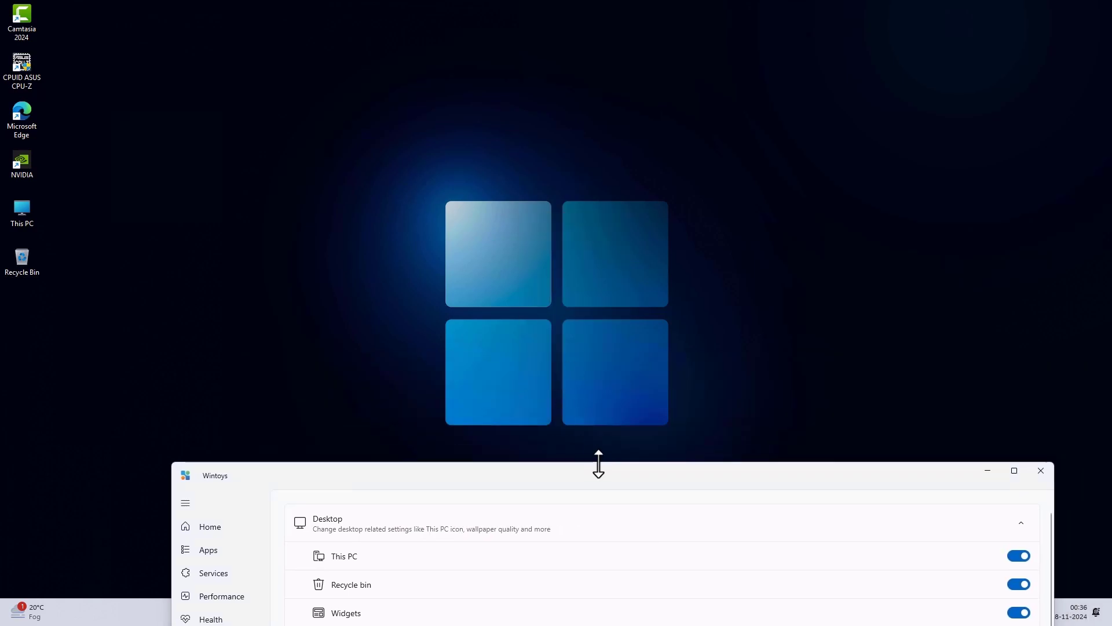
{"action": "left_click_drag", "start_coordinate": [603, 472], "coordinate": [551, 29]}
- Expand the Start menu tweaks and check the Windows Start power options for a hibernate entry
{"action": "scroll", "coordinate": [677, 284], "scroll_direction": "down", "scroll_amount": 2}
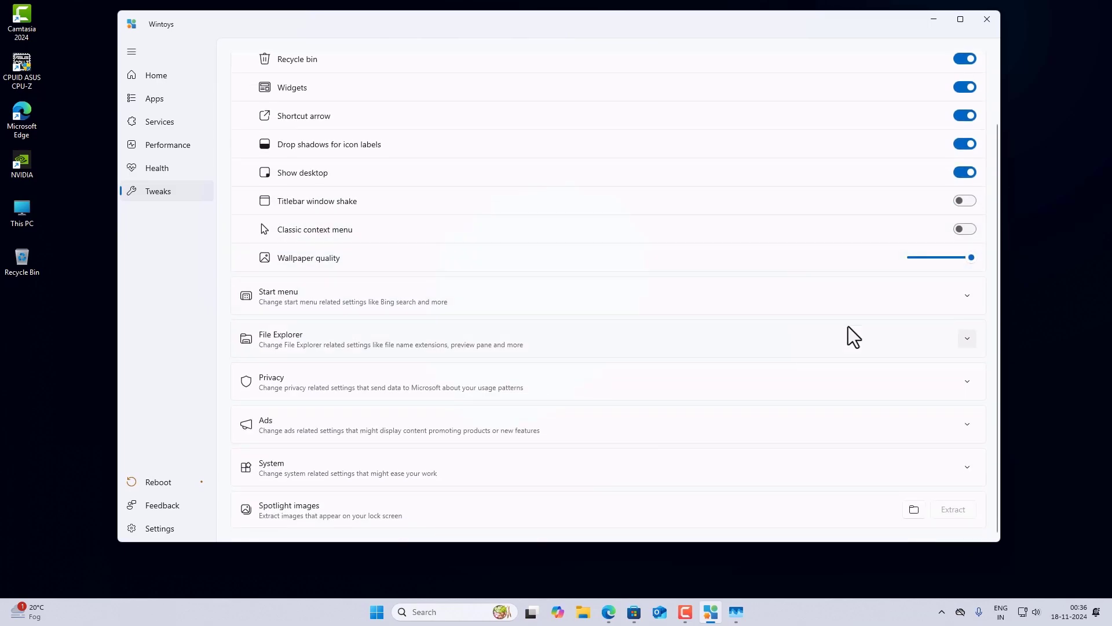
{"action": "left_click", "coordinate": [967, 296]}
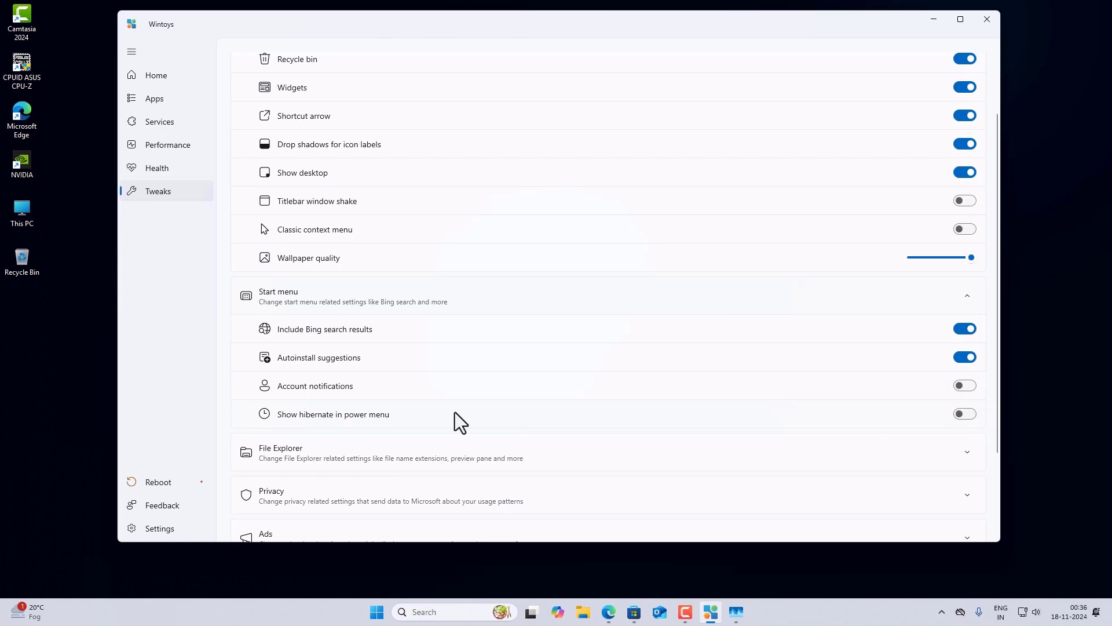
{"action": "left_click", "coordinate": [378, 612]}
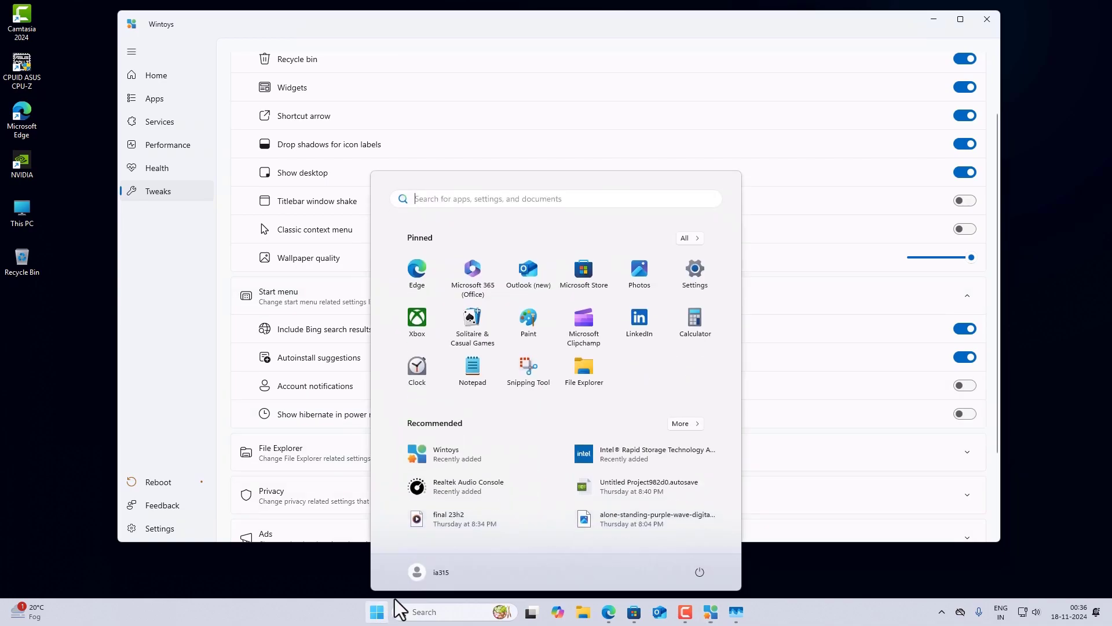
{"action": "left_click", "coordinate": [702, 571]}
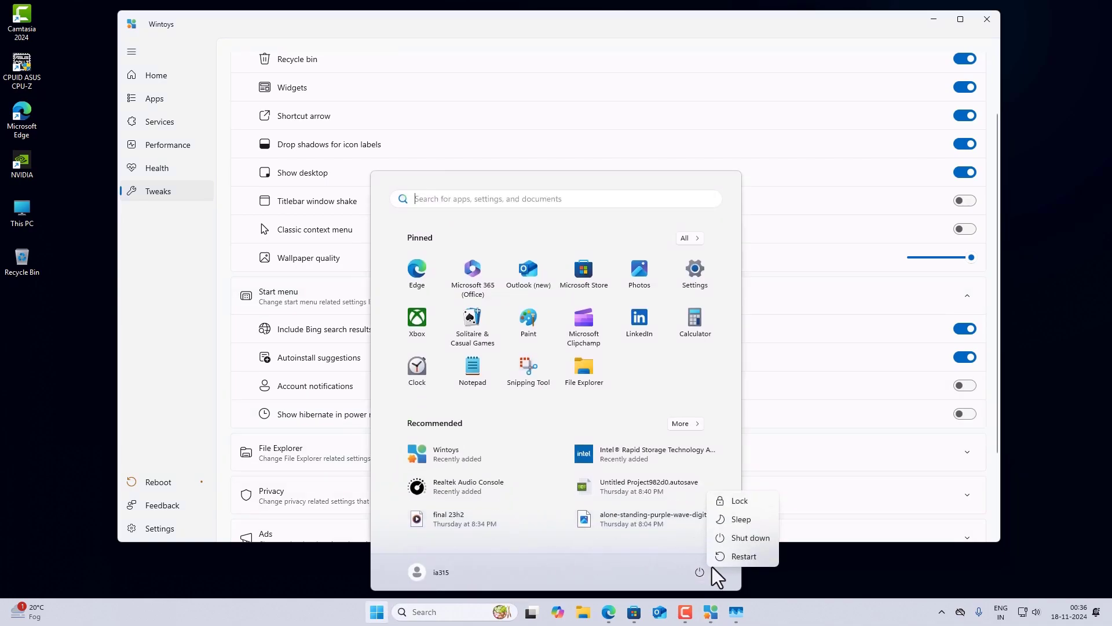
{"action": "left_click", "coordinate": [336, 418]}
{"action": "left_click", "coordinate": [870, 419]}
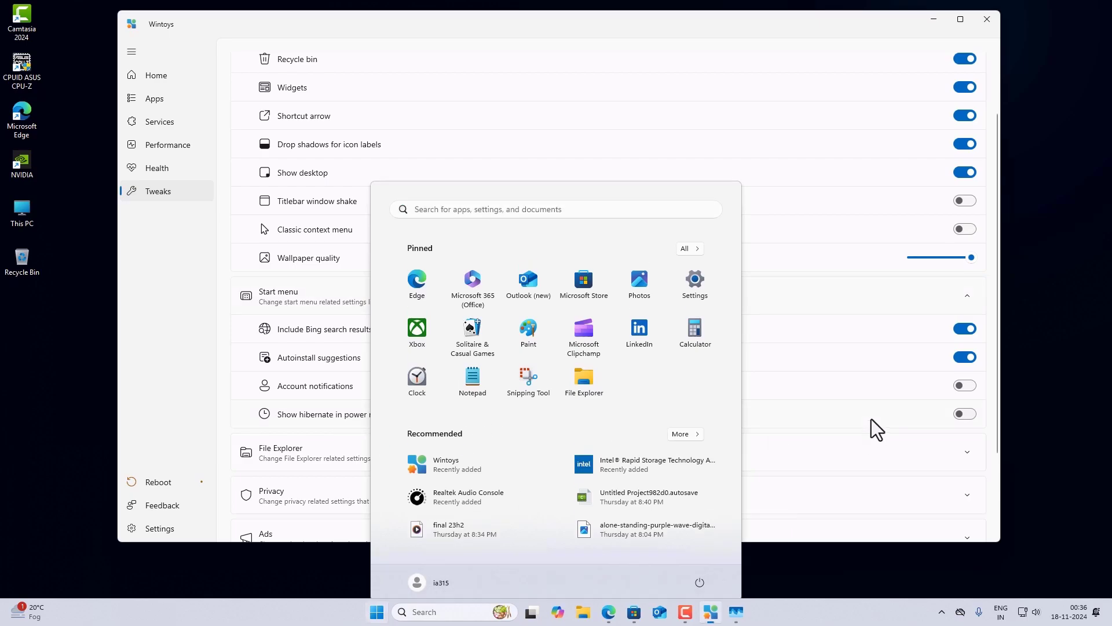
- Enable Show hibernate in power menu and check the Windows Start power options for the Hibernate entry
{"action": "left_click", "coordinate": [964, 417]}
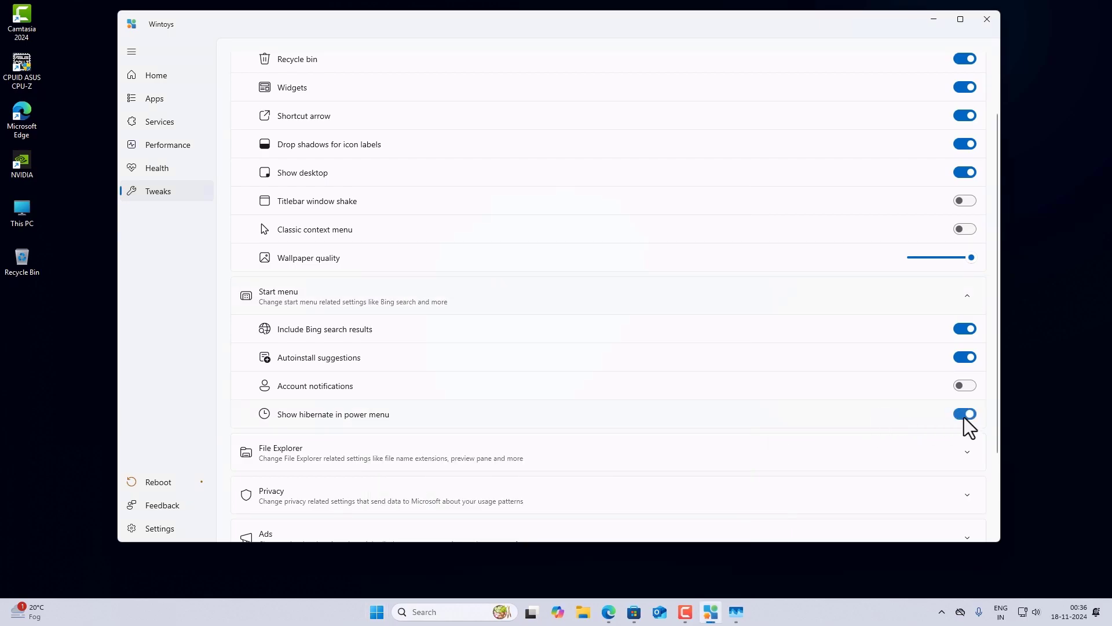
{"action": "left_click", "coordinate": [378, 612]}
{"action": "left_click", "coordinate": [701, 570]}
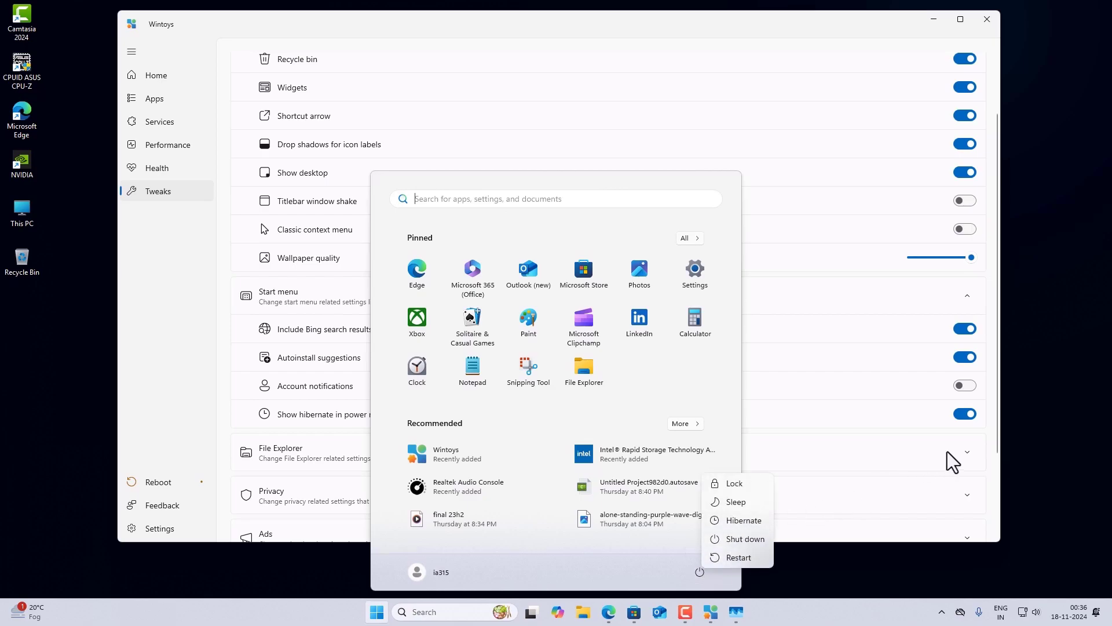
{"action": "left_click", "coordinate": [991, 434]}
{"action": "left_click", "coordinate": [996, 428]}
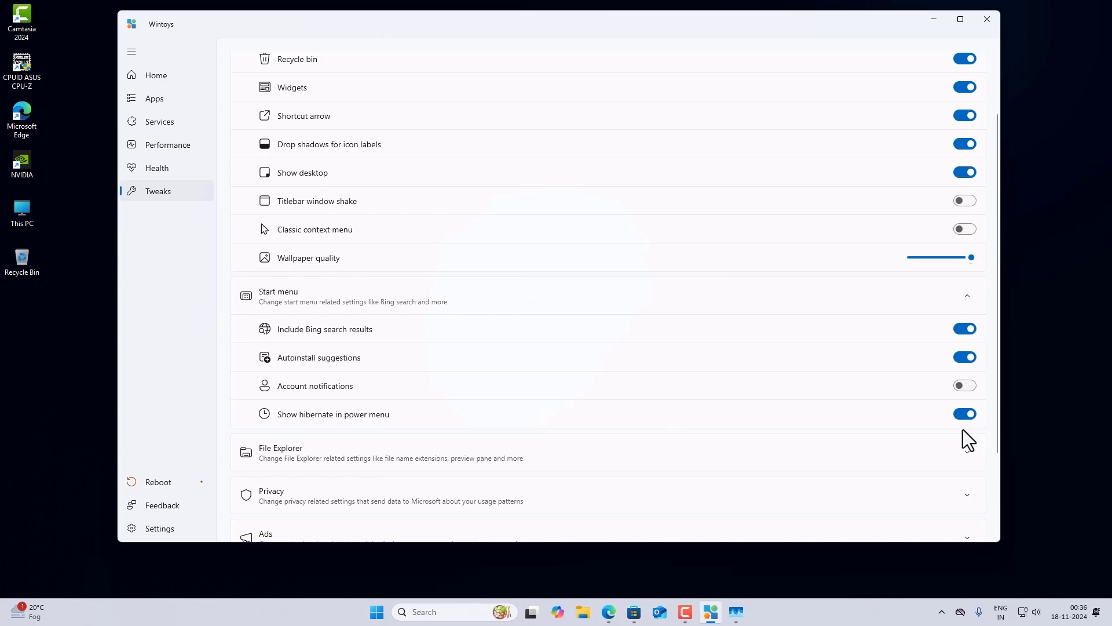
- Expand the File Explorer tweaks, enable Show file extension and refresh the desktop
{"action": "scroll", "coordinate": [867, 408], "scroll_direction": "down", "scroll_amount": 2}
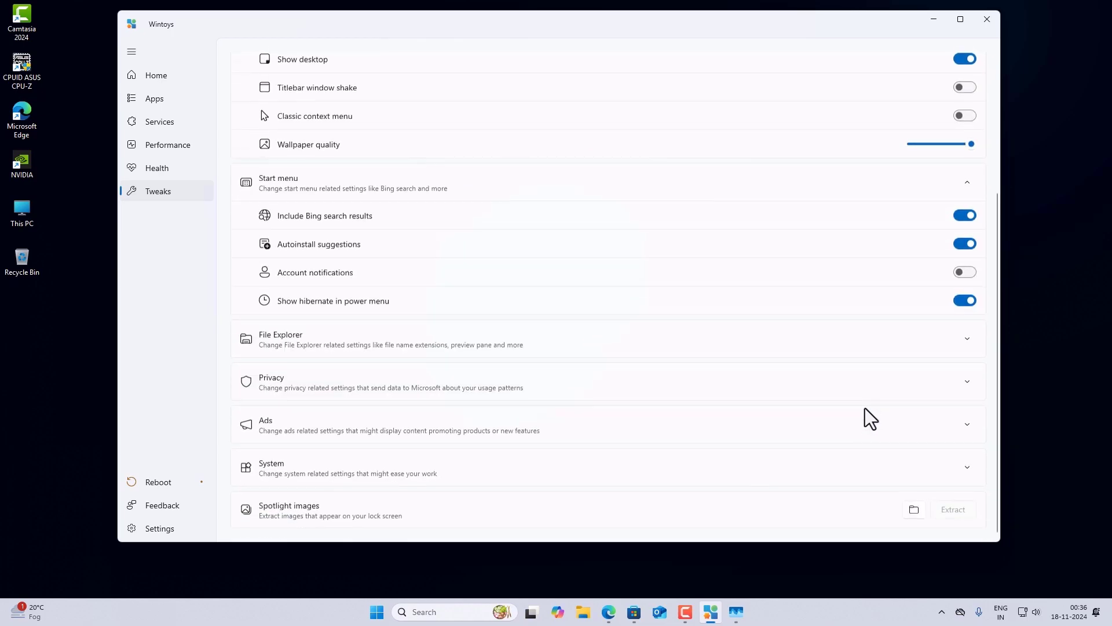
{"action": "left_click", "coordinate": [920, 346]}
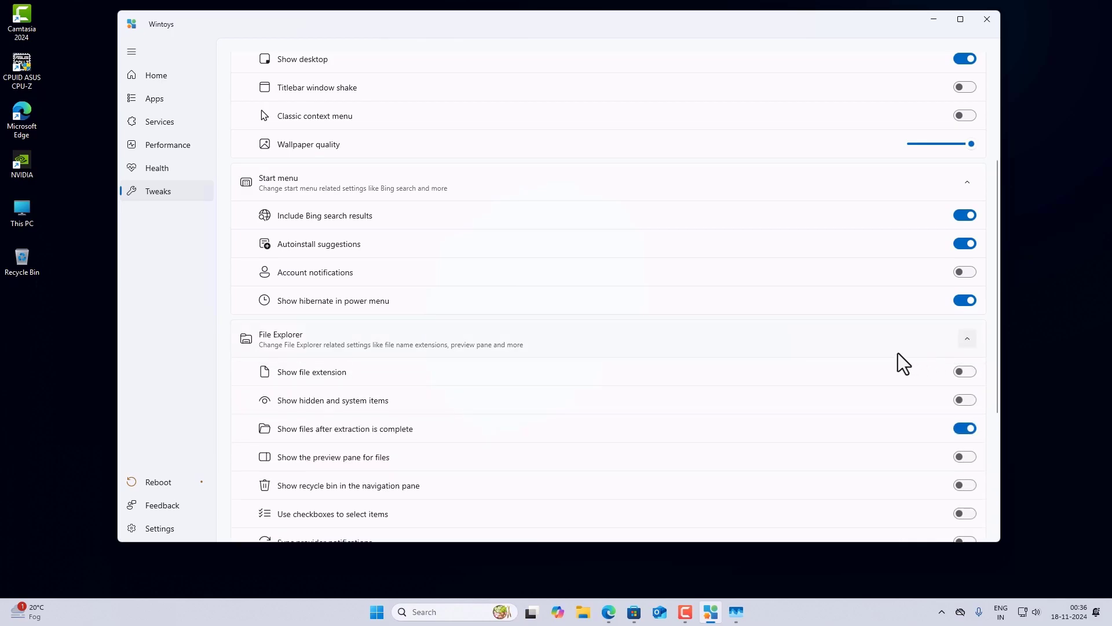
{"action": "scroll", "coordinate": [898, 353], "scroll_direction": "down", "scroll_amount": 1}
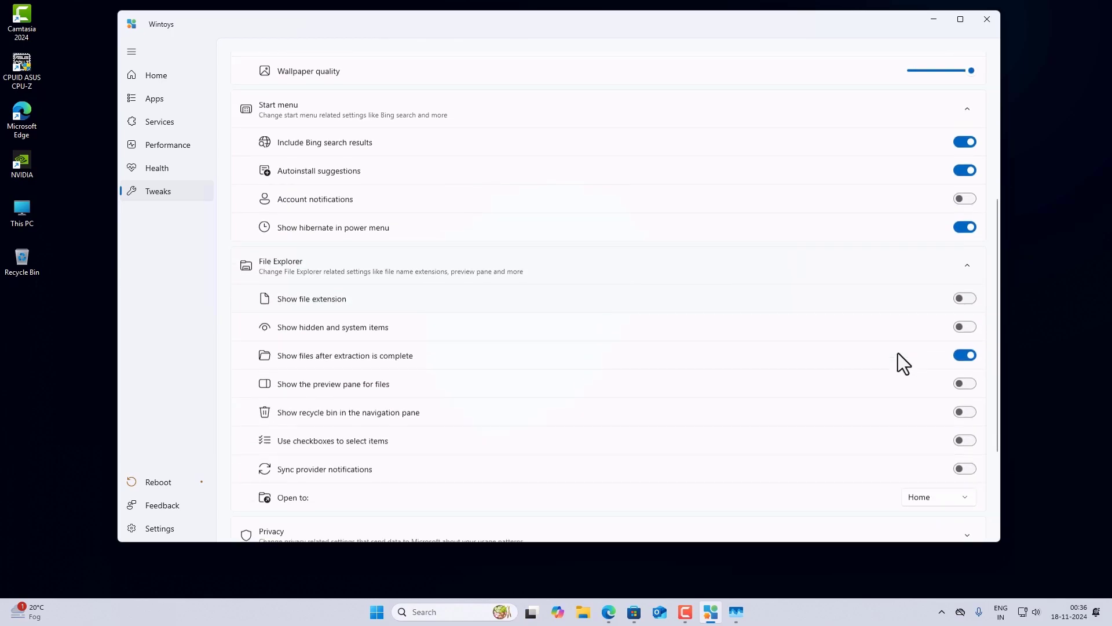
{"action": "left_click", "coordinate": [962, 299]}
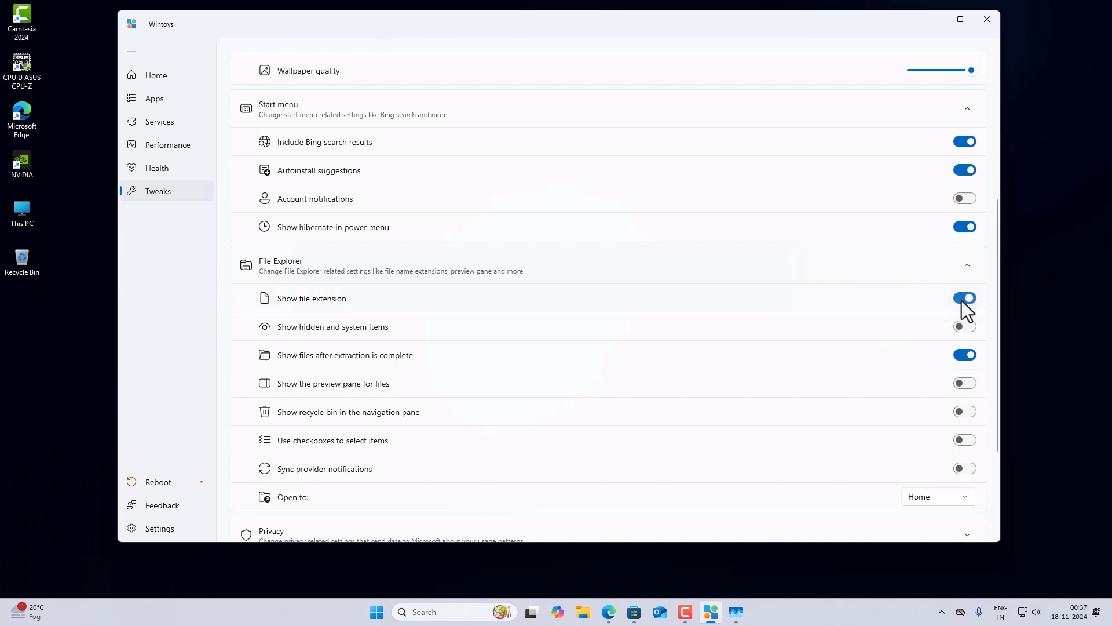
{"action": "right_click", "coordinate": [62, 318]}
{"action": "left_click", "coordinate": [74, 365]}
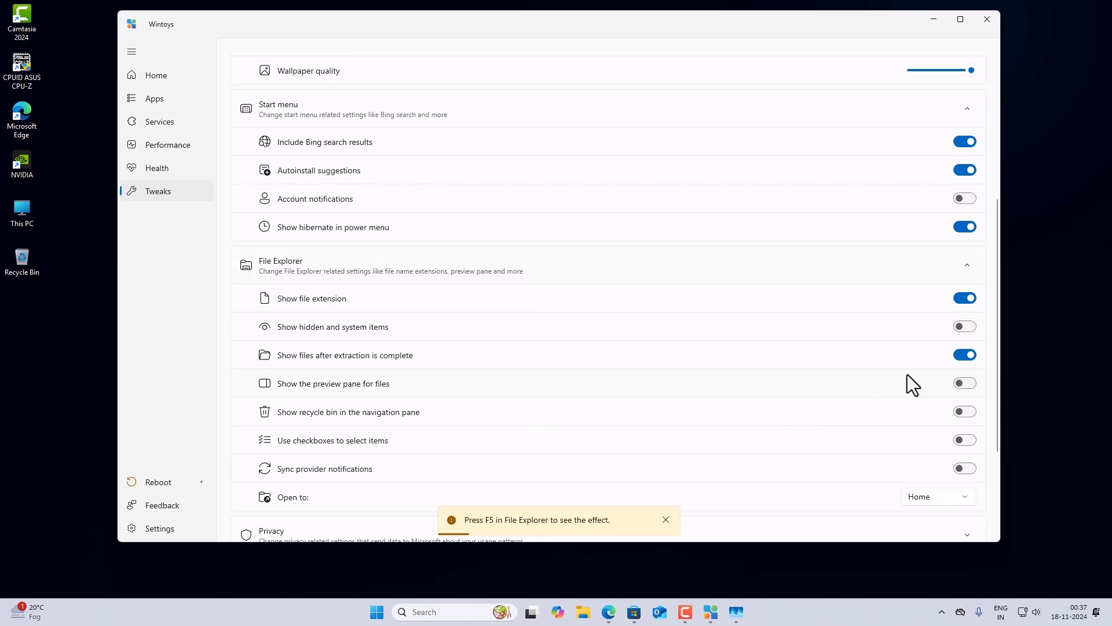
- Try showing hidden and system items on the desktop, turn the option back off and refresh the desktop
{"action": "left_click", "coordinate": [964, 329]}
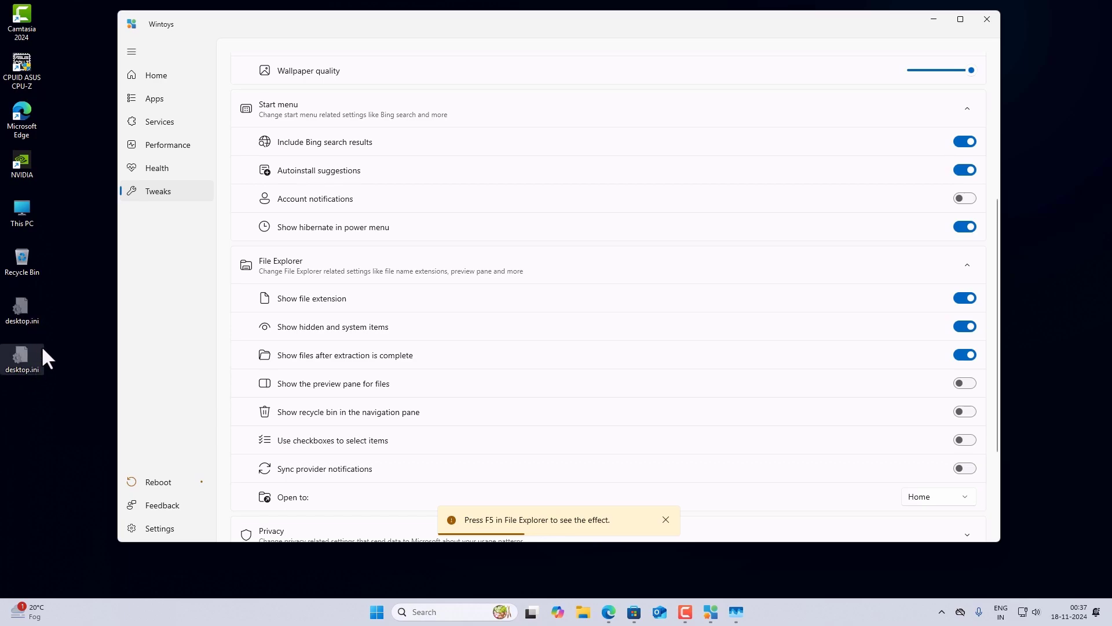
{"action": "left_click", "coordinate": [973, 331]}
{"action": "right_click", "coordinate": [57, 320]}
{"action": "left_click", "coordinate": [80, 366]}
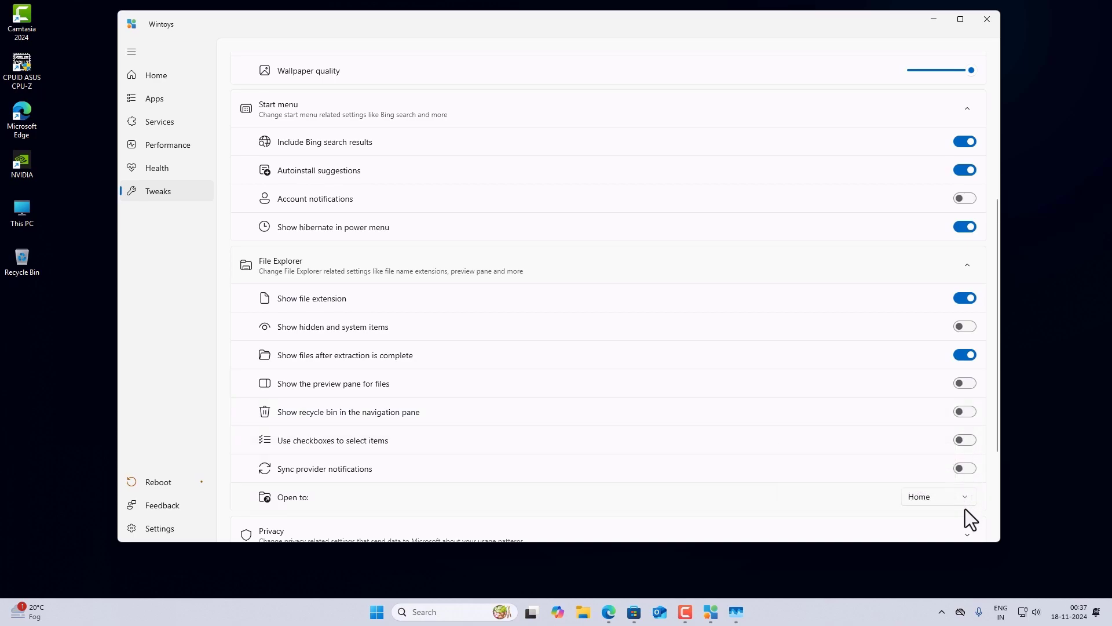
- Check File Explorer's default opening location, set Open to to This PC, and check the change in a new File Explorer window
{"action": "left_click", "coordinate": [957, 495]}
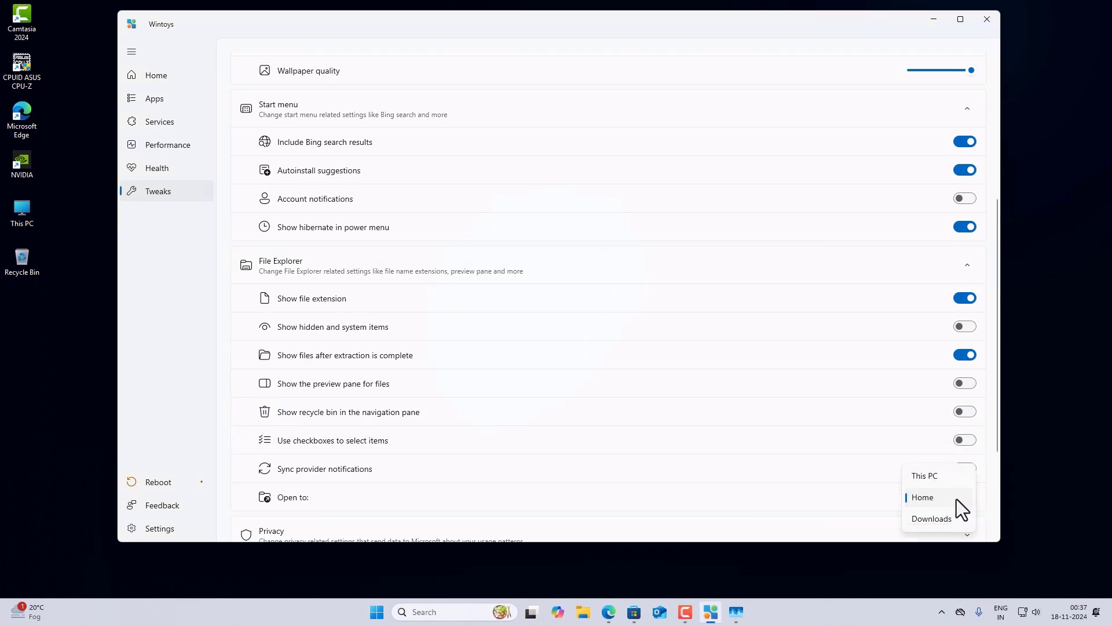
{"action": "left_click", "coordinate": [582, 612]}
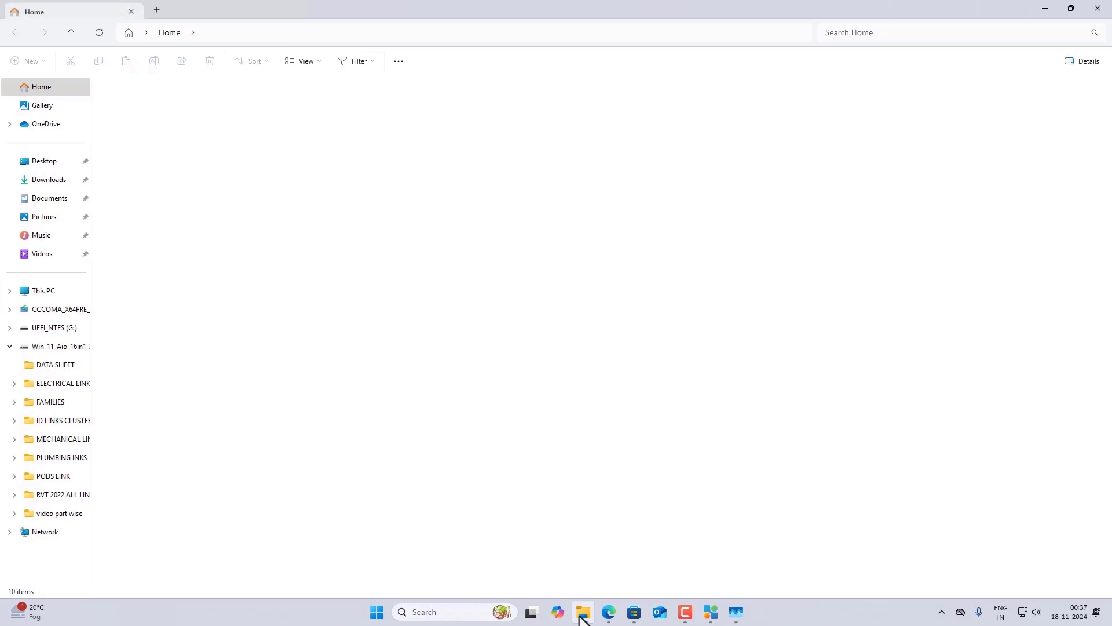
{"action": "left_click", "coordinate": [1099, 11]}
{"action": "left_click", "coordinate": [934, 478]}
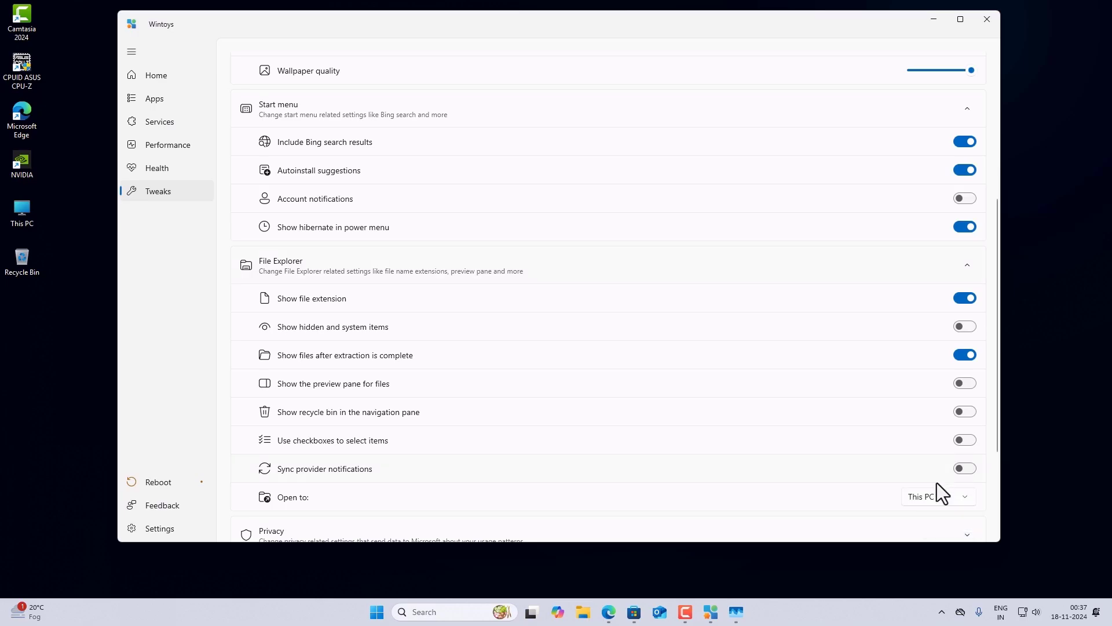
{"action": "left_click", "coordinate": [582, 613]}
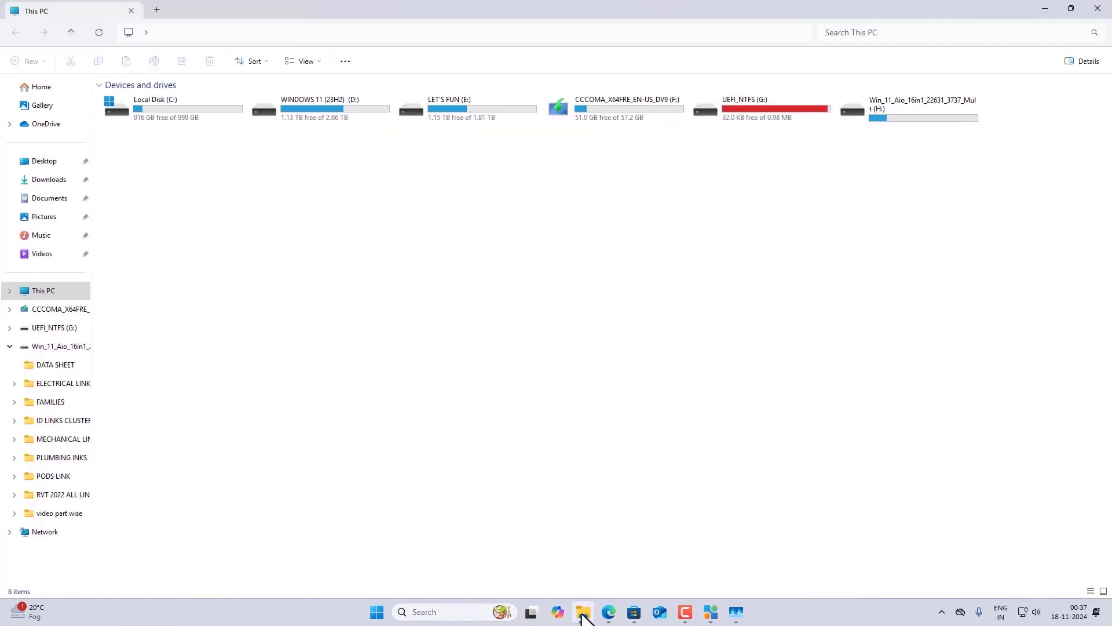
{"action": "left_click", "coordinate": [1098, 8]}
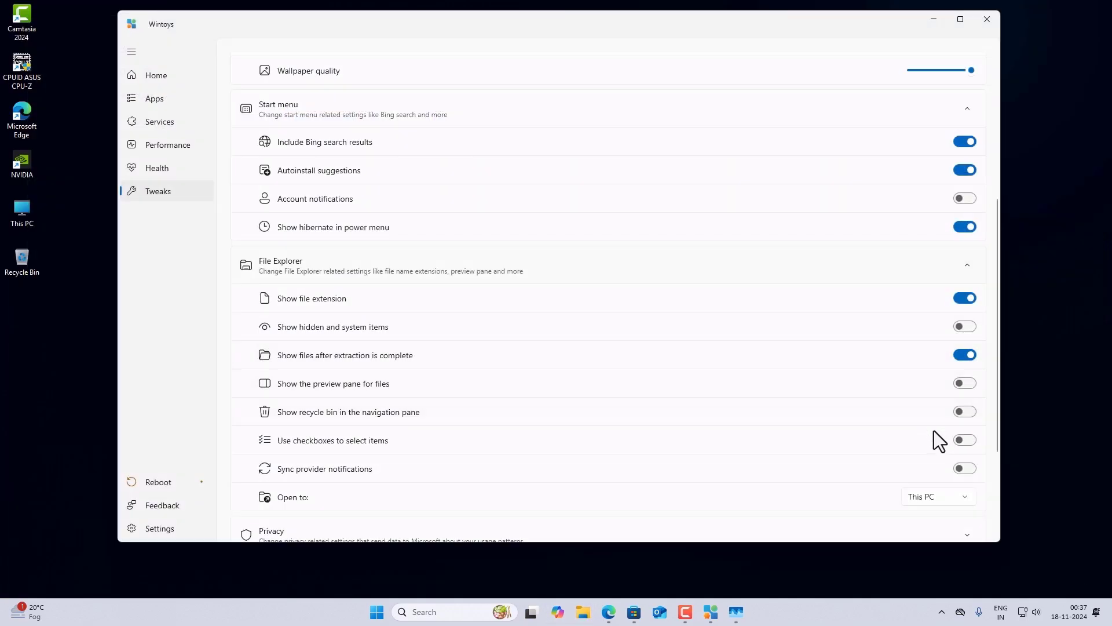
- Try Downloads as File Explorer's opening location, check it in a new window, and restore the setting to Home
{"action": "left_click", "coordinate": [941, 499]}
{"action": "left_click", "coordinate": [944, 541]}
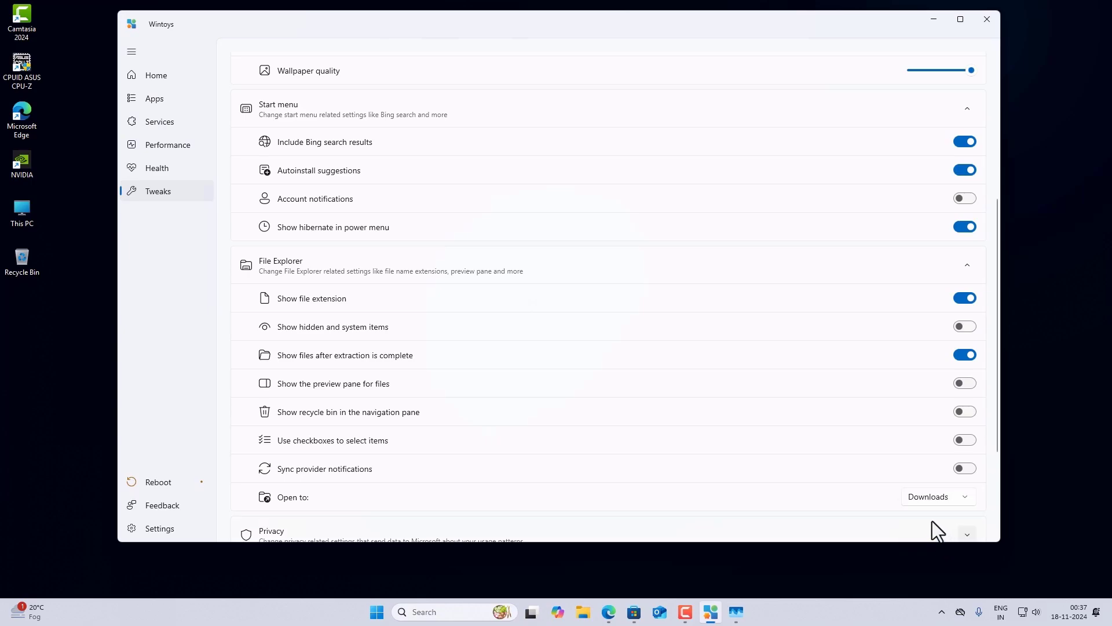
{"action": "left_click", "coordinate": [582, 615]}
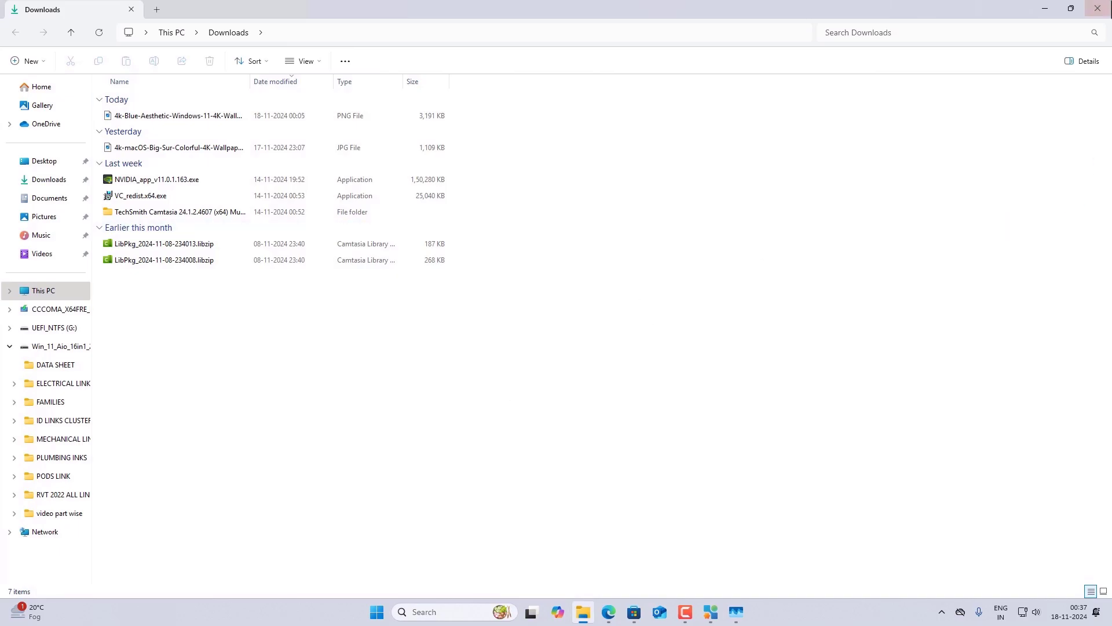
{"action": "left_click", "coordinate": [1098, 9]}
{"action": "left_click", "coordinate": [967, 498]}
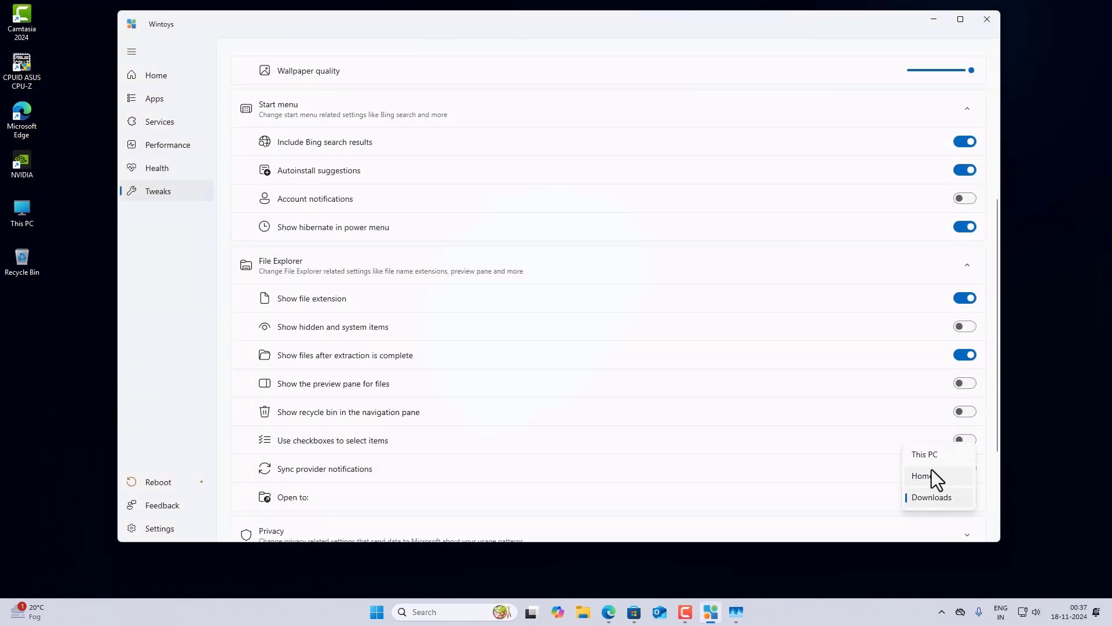
{"action": "left_click", "coordinate": [930, 476]}
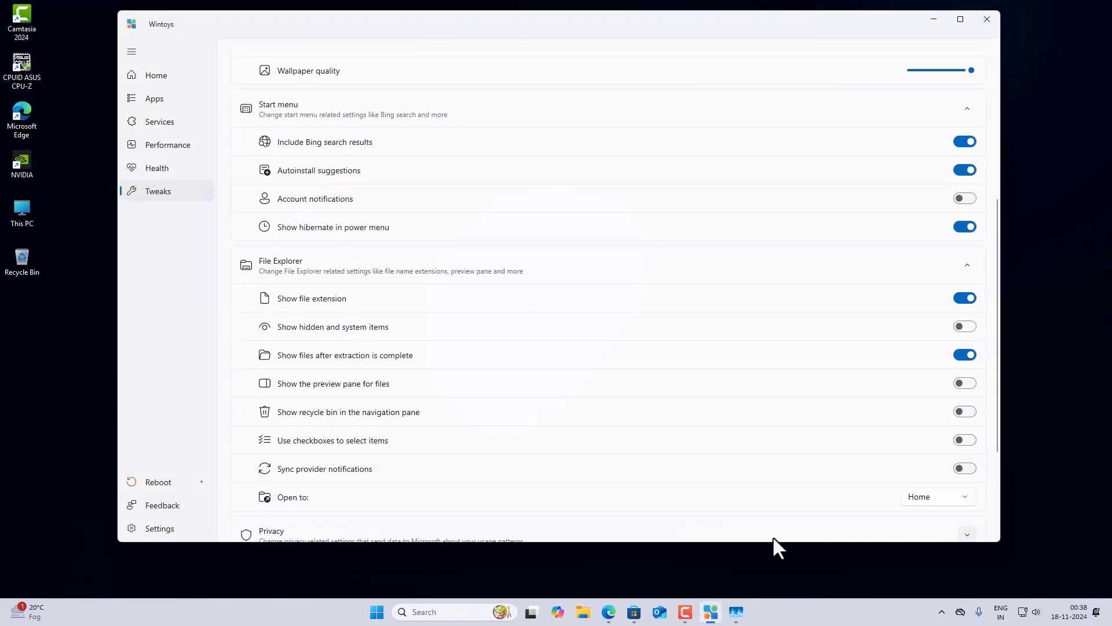
- Expand the Privacy and Ads tweaks and review their options
{"action": "scroll", "coordinate": [861, 411], "scroll_direction": "down", "scroll_amount": 3}
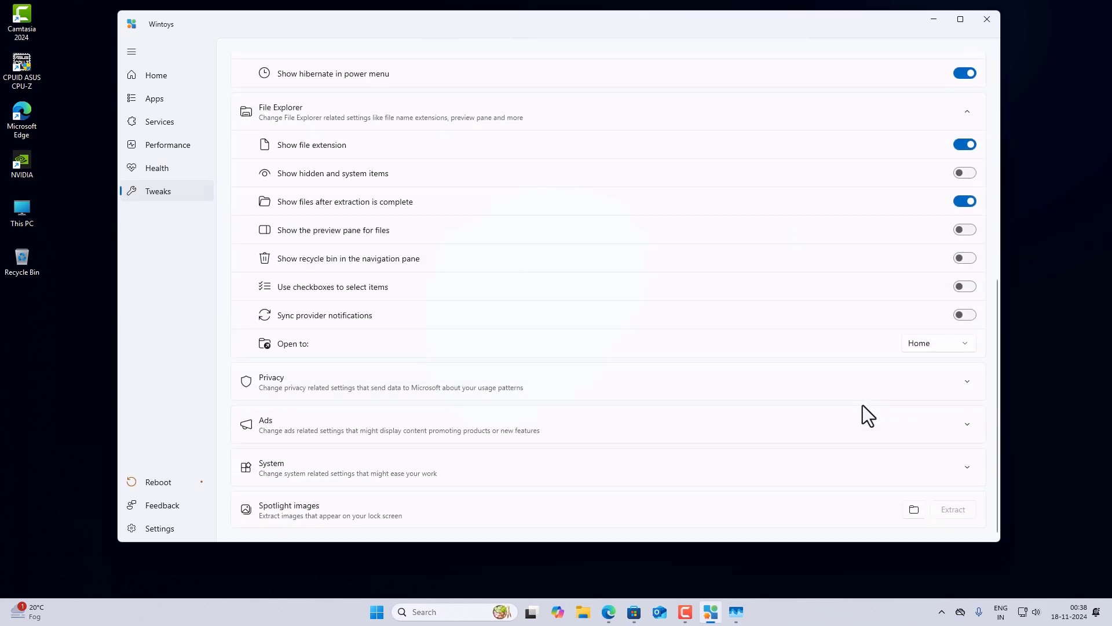
{"action": "left_click", "coordinate": [963, 380]}
{"action": "scroll", "coordinate": [819, 387], "scroll_direction": "down", "scroll_amount": 4}
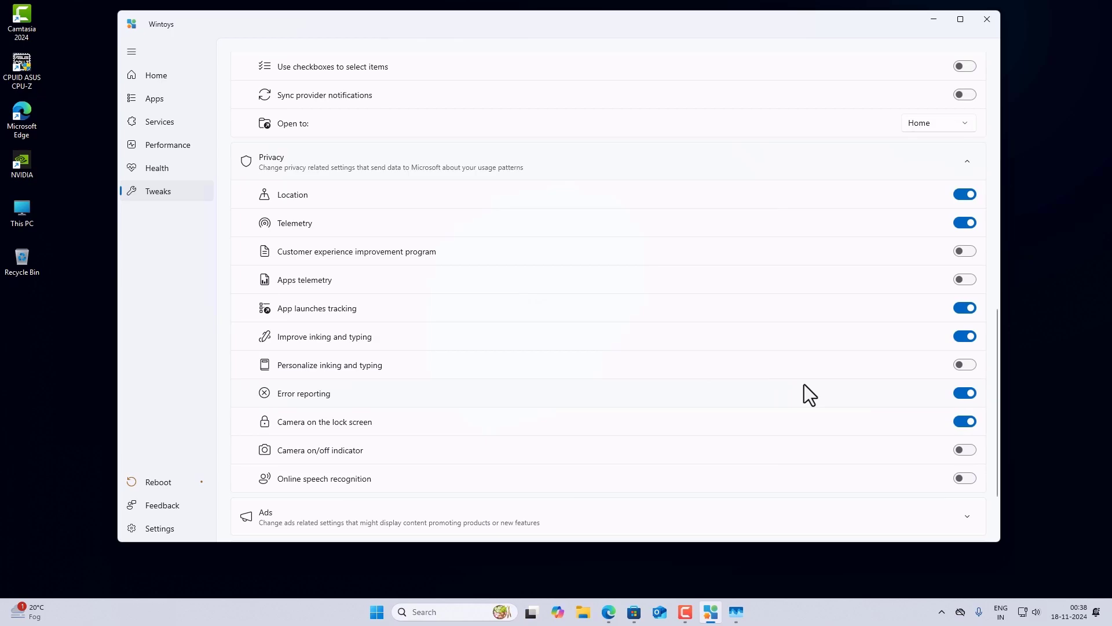
{"action": "scroll", "coordinate": [804, 384], "scroll_direction": "down", "scroll_amount": 2}
{"action": "left_click", "coordinate": [939, 432]}
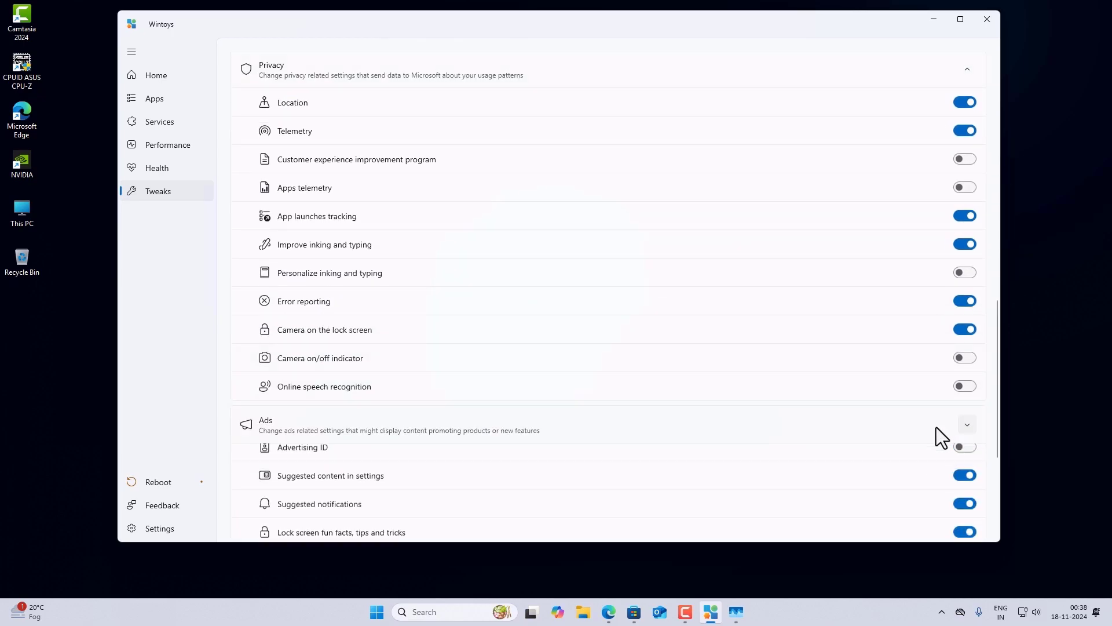
{"action": "scroll", "coordinate": [775, 414], "scroll_direction": "down", "scroll_amount": 3}
{"action": "scroll", "coordinate": [775, 415], "scroll_direction": "down", "scroll_amount": 1}
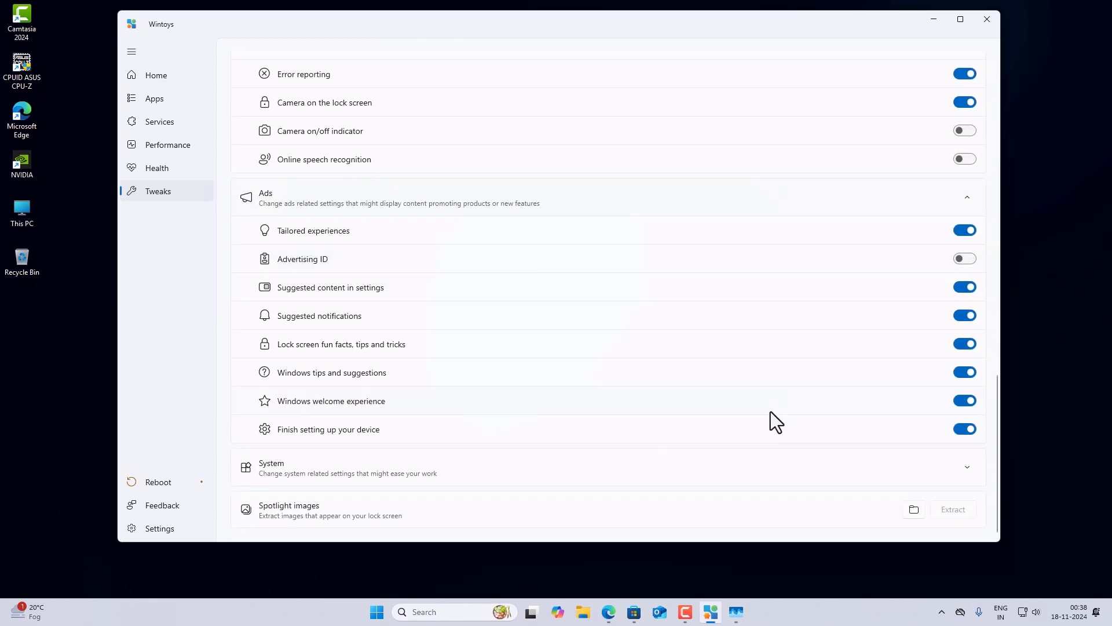
- Expand the System tweaks to review them, and view the folder selection for Spotlight images without choosing a folder
{"action": "left_click", "coordinate": [742, 469]}
{"action": "scroll", "coordinate": [753, 432], "scroll_direction": "down", "scroll_amount": 3}
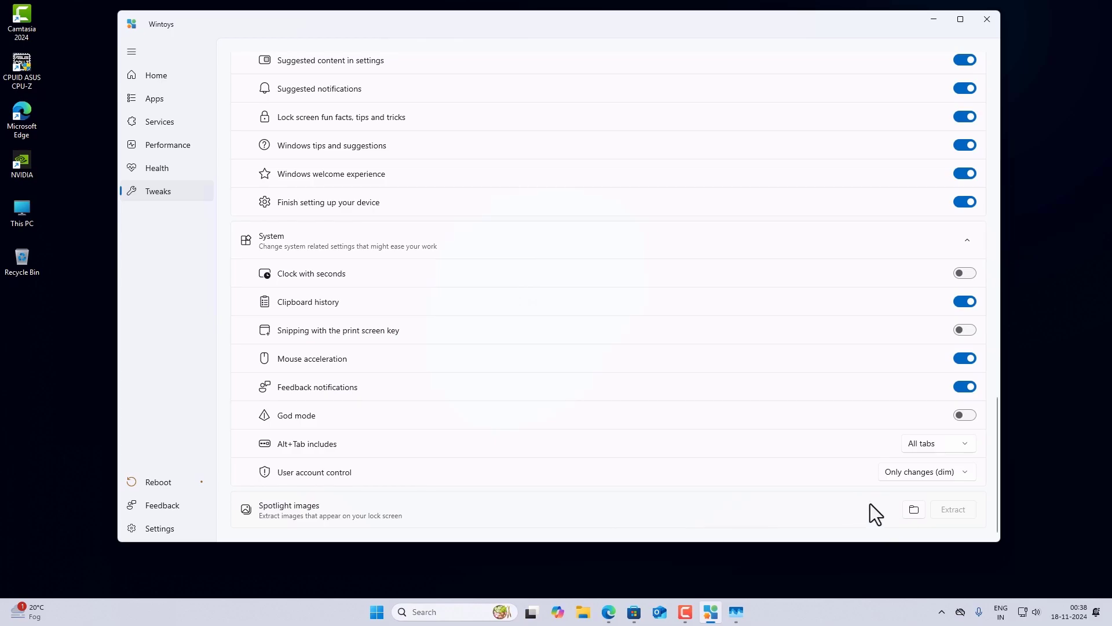
{"action": "left_click", "coordinate": [914, 509]}
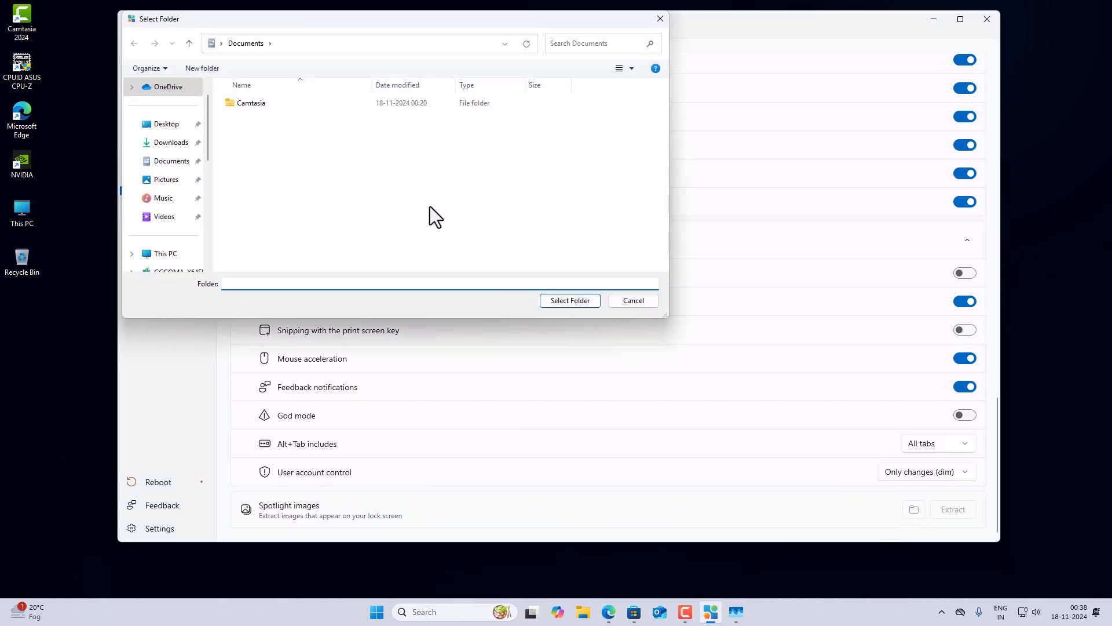
{"action": "left_click", "coordinate": [633, 302]}
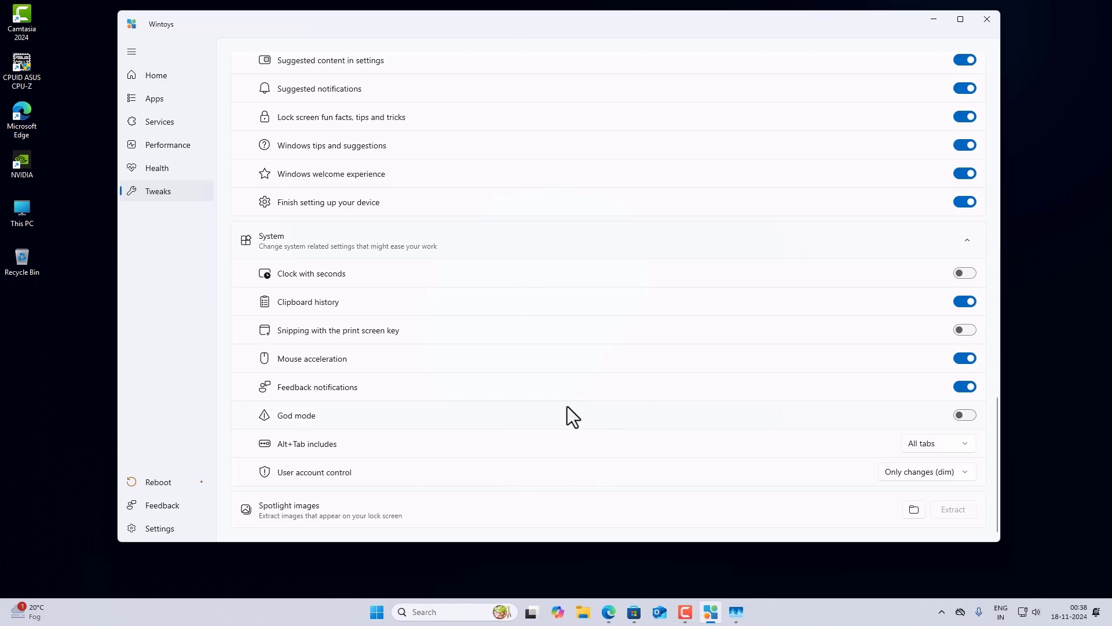
- Return to the Desktop tweaks, examine the desktop's modern context menu and refresh the desktop from it
{"action": "scroll", "coordinate": [417, 354], "scroll_direction": "up", "scroll_amount": 10}
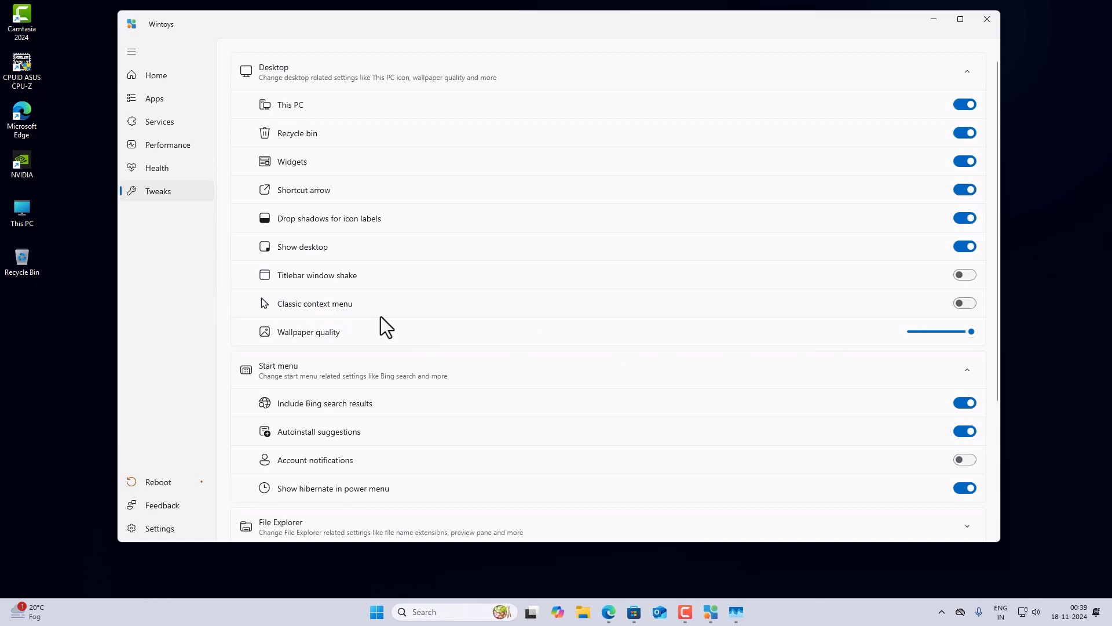
{"action": "right_click", "coordinate": [76, 302]}
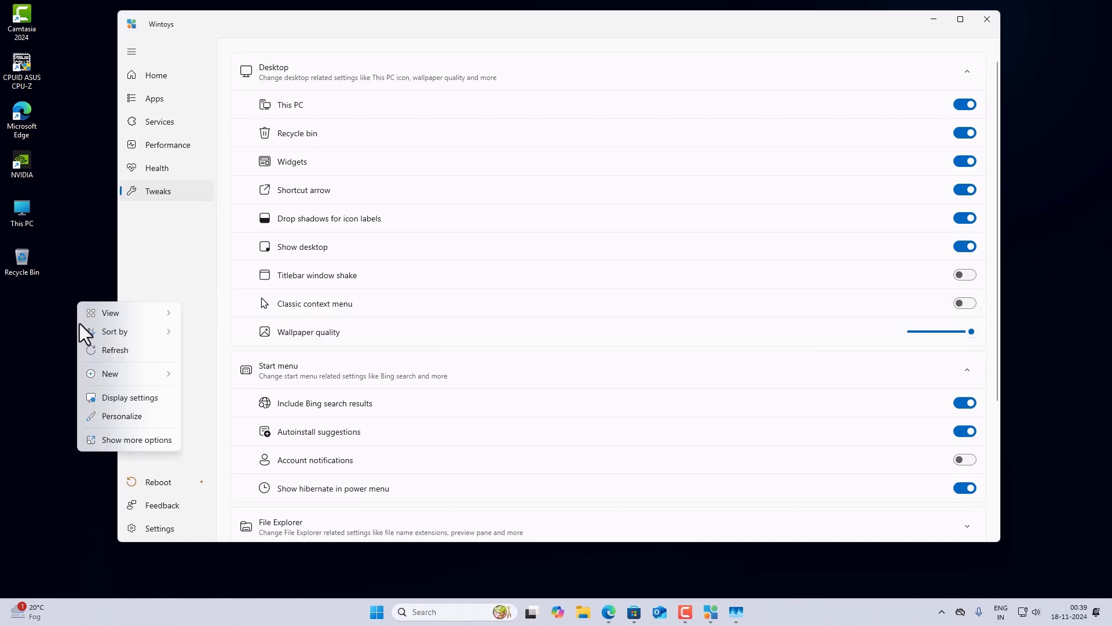
{"action": "left_click", "coordinate": [90, 353]}
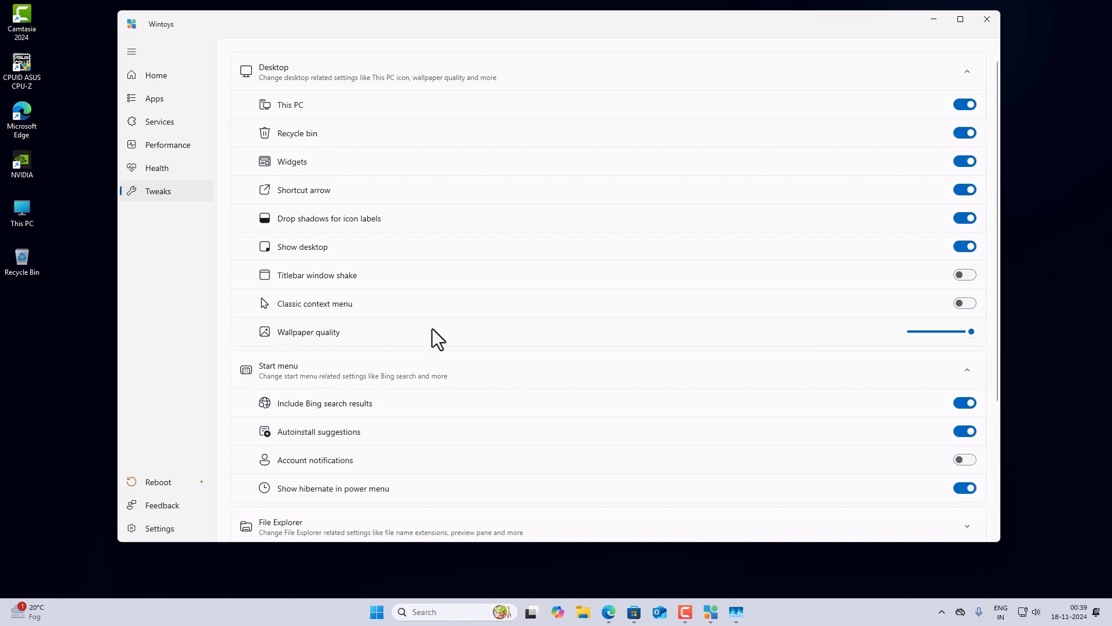
- Try the Classic context menu on the desktop, refreshing from it, and turn the option back off
{"action": "left_click", "coordinate": [963, 303]}
{"action": "right_click", "coordinate": [59, 310]}
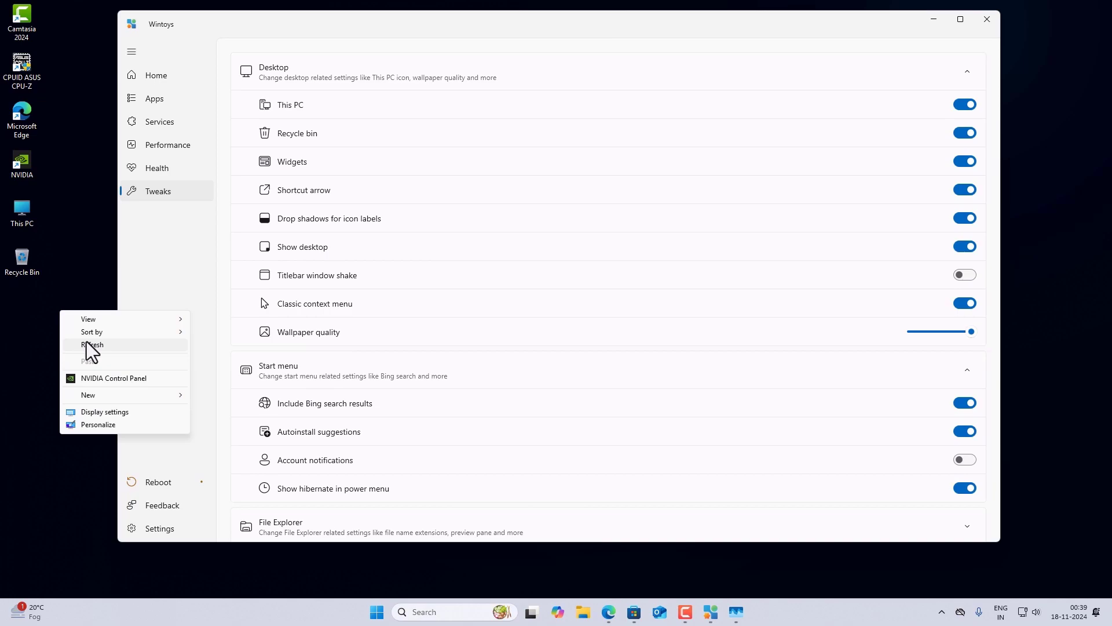
{"action": "left_click", "coordinate": [86, 344]}
{"action": "right_click", "coordinate": [74, 333]}
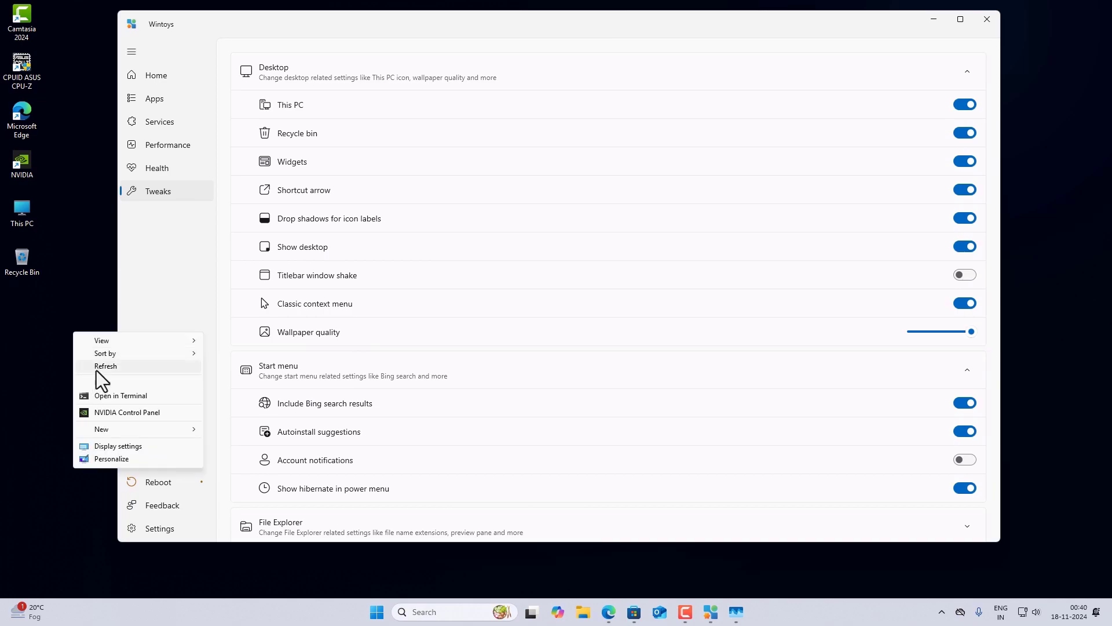
{"action": "left_click", "coordinate": [97, 369]}
{"action": "left_click", "coordinate": [965, 303]}
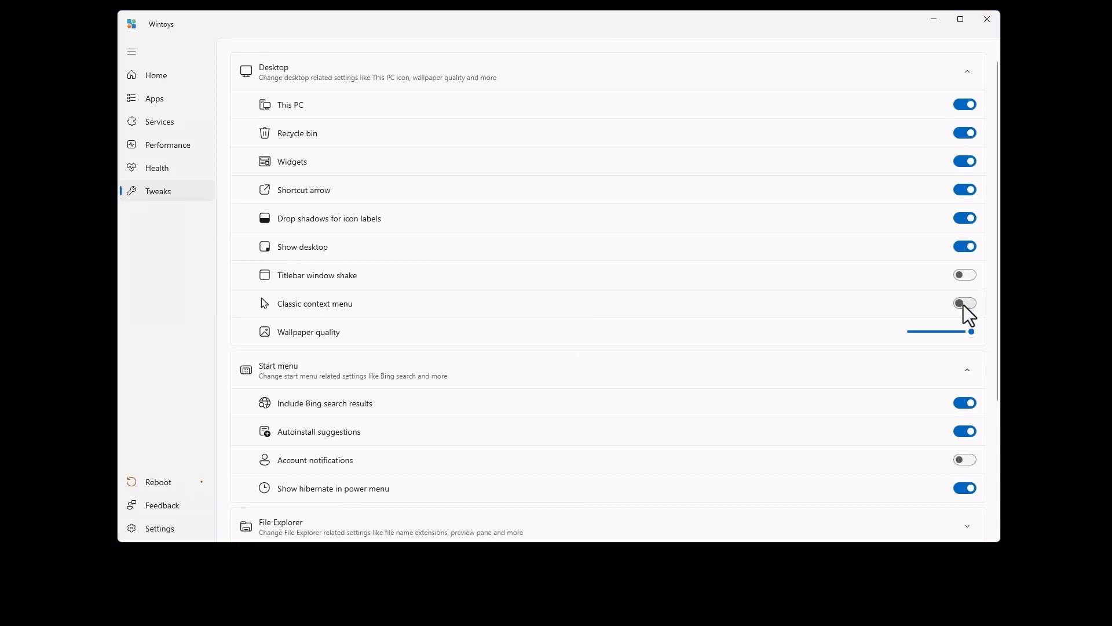
{"action": "right_click", "coordinate": [67, 332]}
{"action": "left_click", "coordinate": [82, 378]}
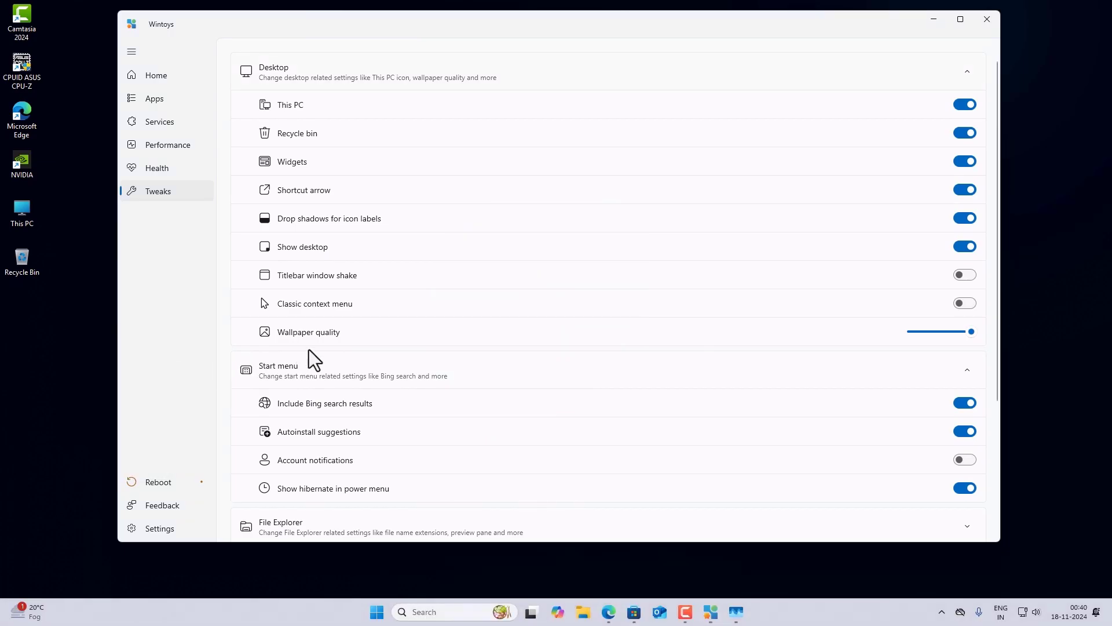
- Look over the Tweaks page once more, return to the Health page and review its options
{"action": "scroll", "coordinate": [313, 354], "scroll_direction": "down", "scroll_amount": 3}
{"action": "scroll", "coordinate": [319, 359], "scroll_direction": "up", "scroll_amount": 3}
{"action": "left_click", "coordinate": [197, 176]}
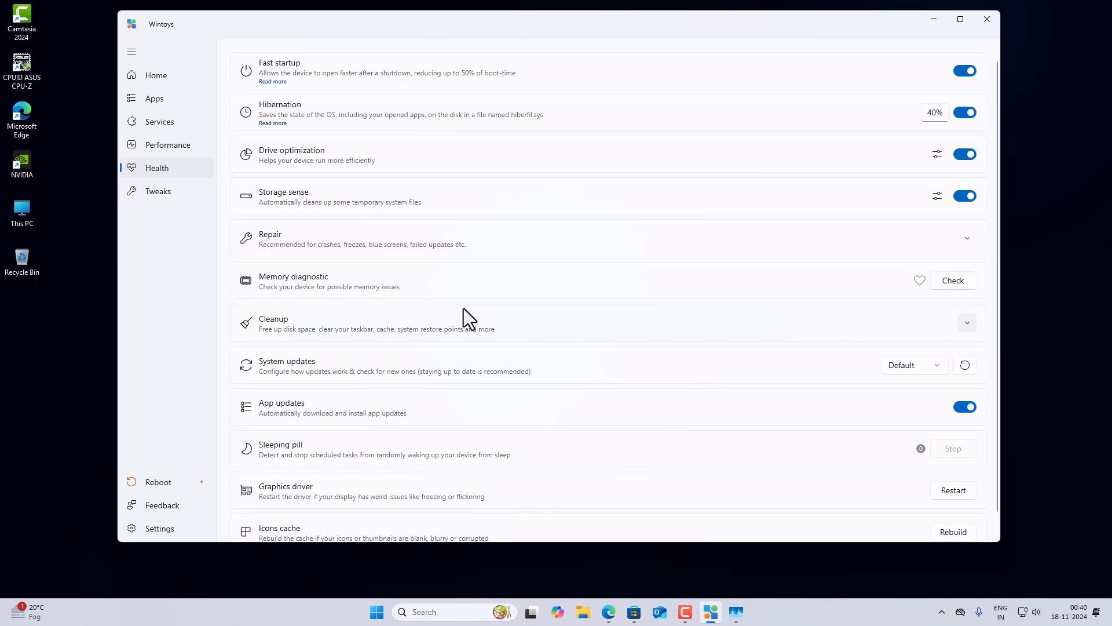
{"action": "scroll", "coordinate": [446, 313], "scroll_direction": "down", "scroll_amount": 1}
{"action": "scroll", "coordinate": [437, 309], "scroll_direction": "up", "scroll_amount": 1}
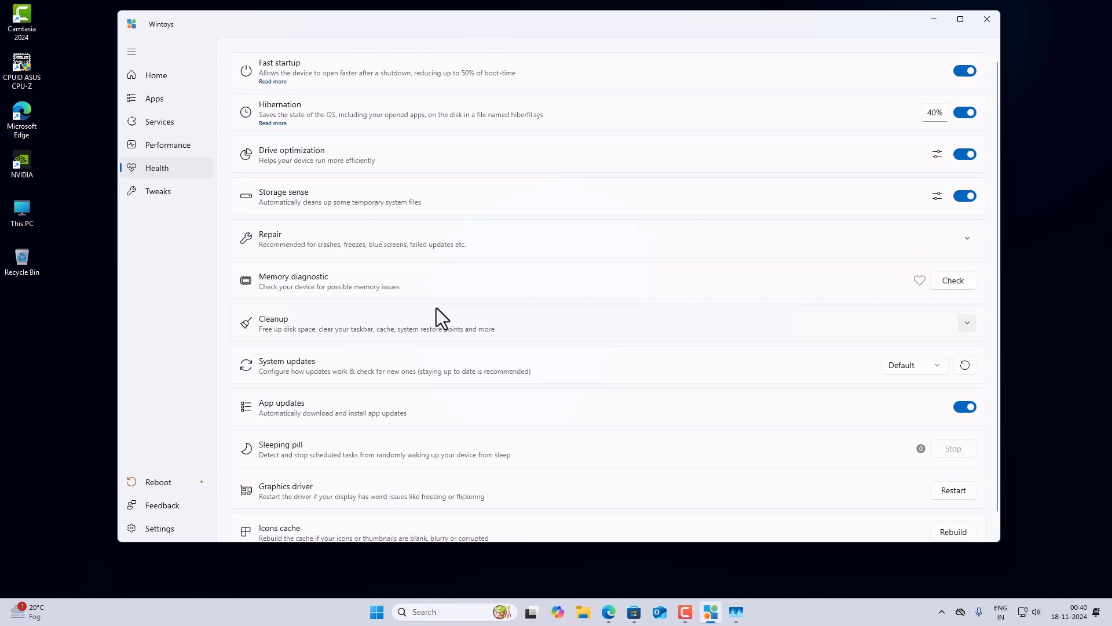
- Revisit the Performance page and look through the running services and the list of installed apps
{"action": "left_click", "coordinate": [170, 149]}
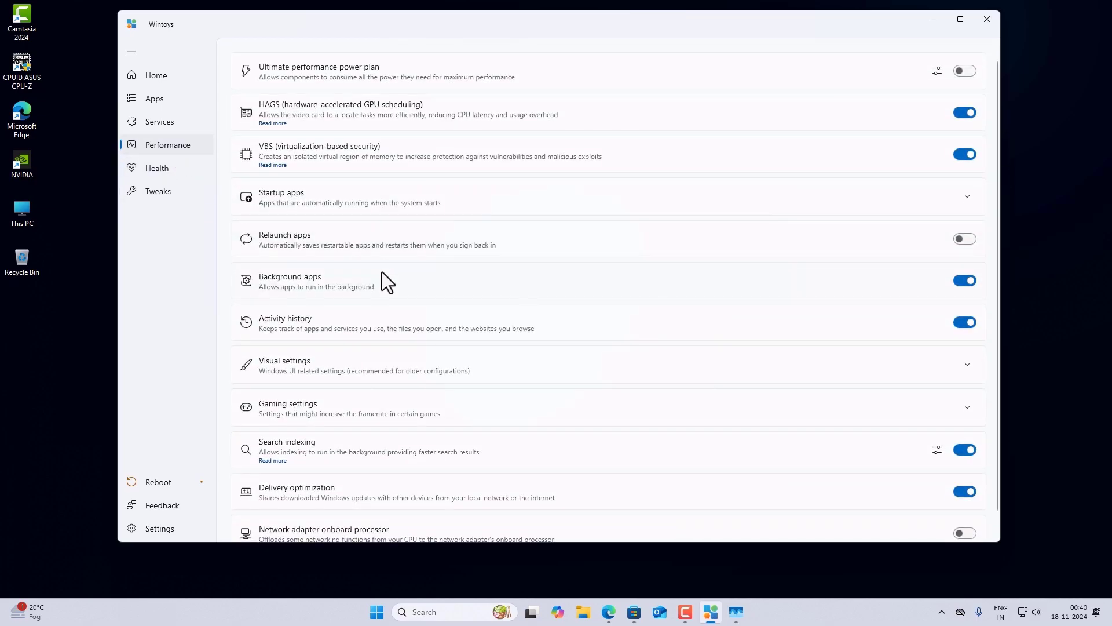
{"action": "left_click", "coordinate": [165, 121]}
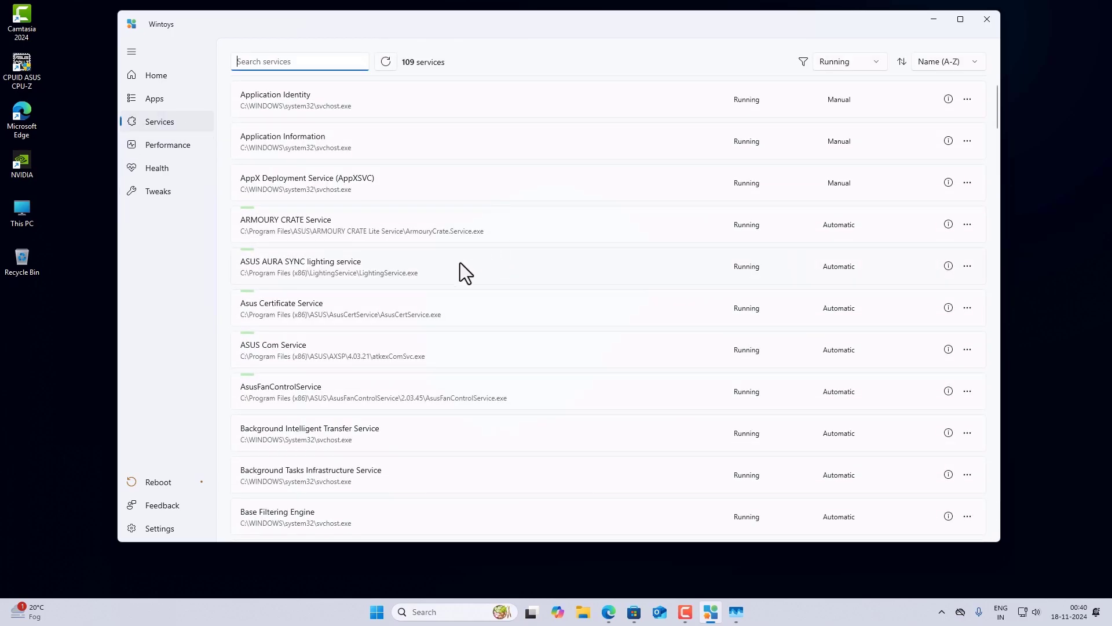
{"action": "scroll", "coordinate": [460, 262], "scroll_direction": "down", "scroll_amount": 15}
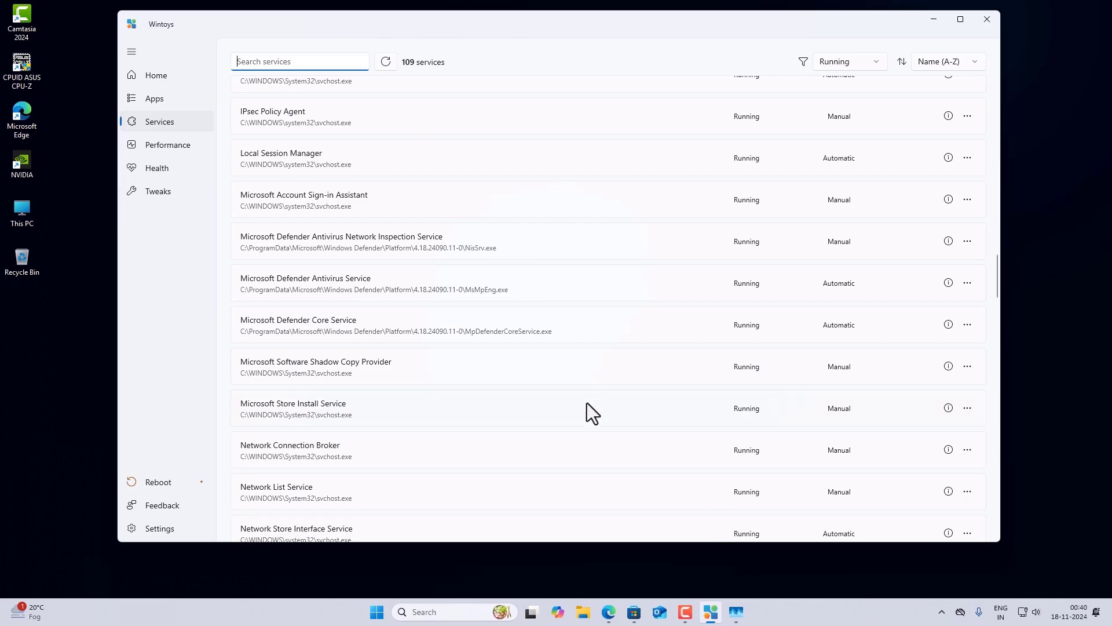
{"action": "scroll", "coordinate": [586, 403], "scroll_direction": "down", "scroll_amount": 6}
{"action": "scroll", "coordinate": [606, 418], "scroll_direction": "up", "scroll_amount": 15}
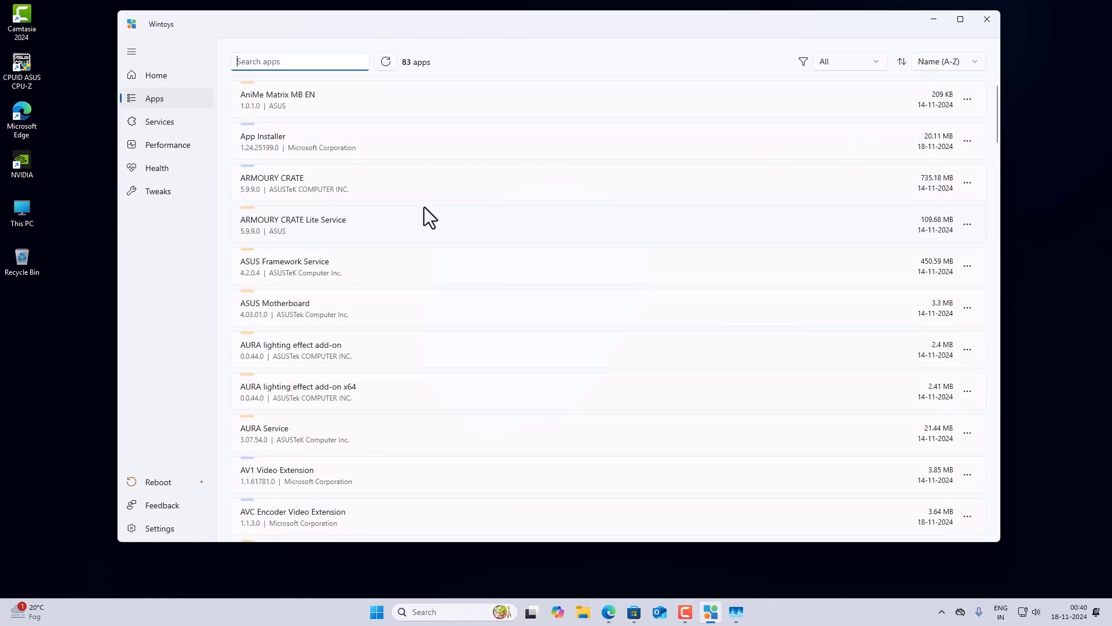
{"action": "scroll", "coordinate": [514, 290], "scroll_direction": "down", "scroll_amount": 6}
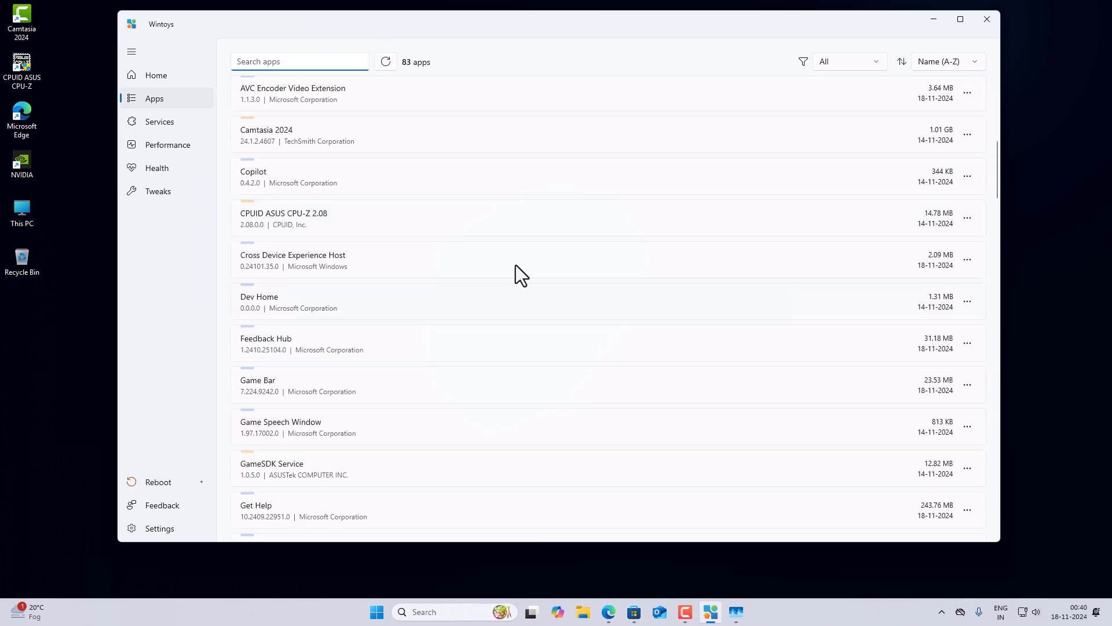
- View the Feedback form, close it and go to the app's own settings
{"action": "left_click", "coordinate": [163, 505]}
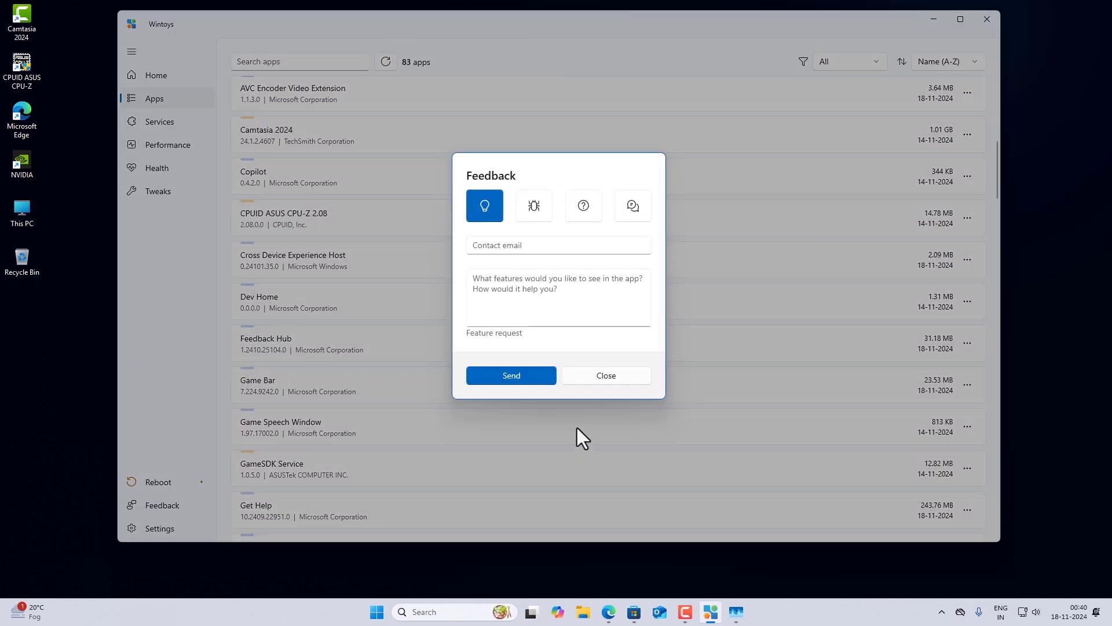
{"action": "left_click", "coordinate": [510, 376]}
{"action": "left_click", "coordinate": [142, 528]}
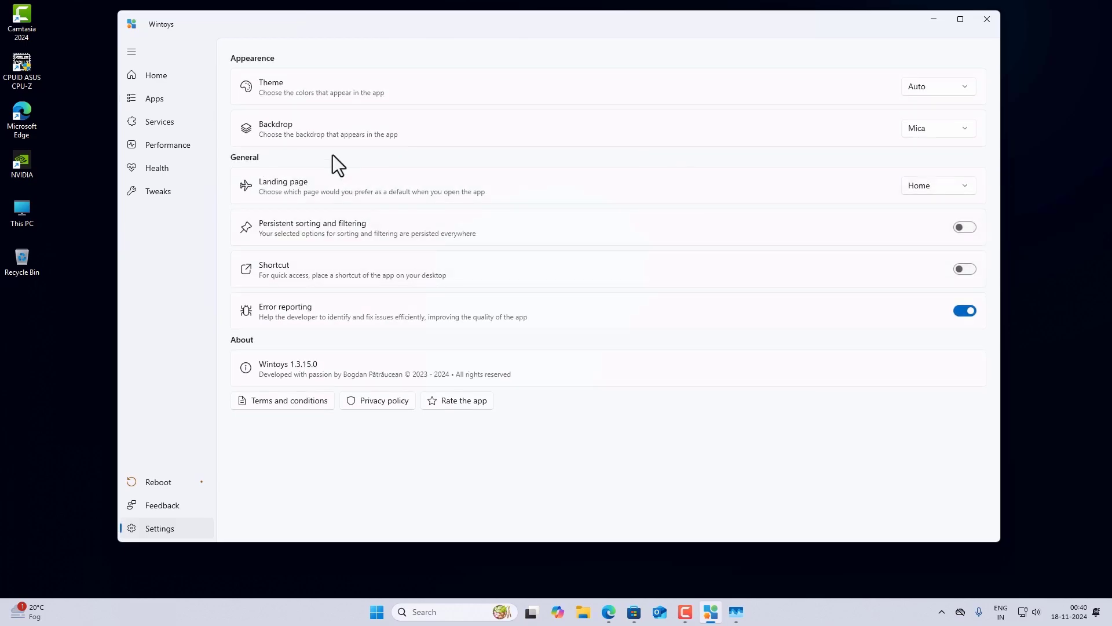
- Set the app's theme to Dark, keep the backdrop on Mica, and minimize the window
{"action": "left_click", "coordinate": [925, 91]}
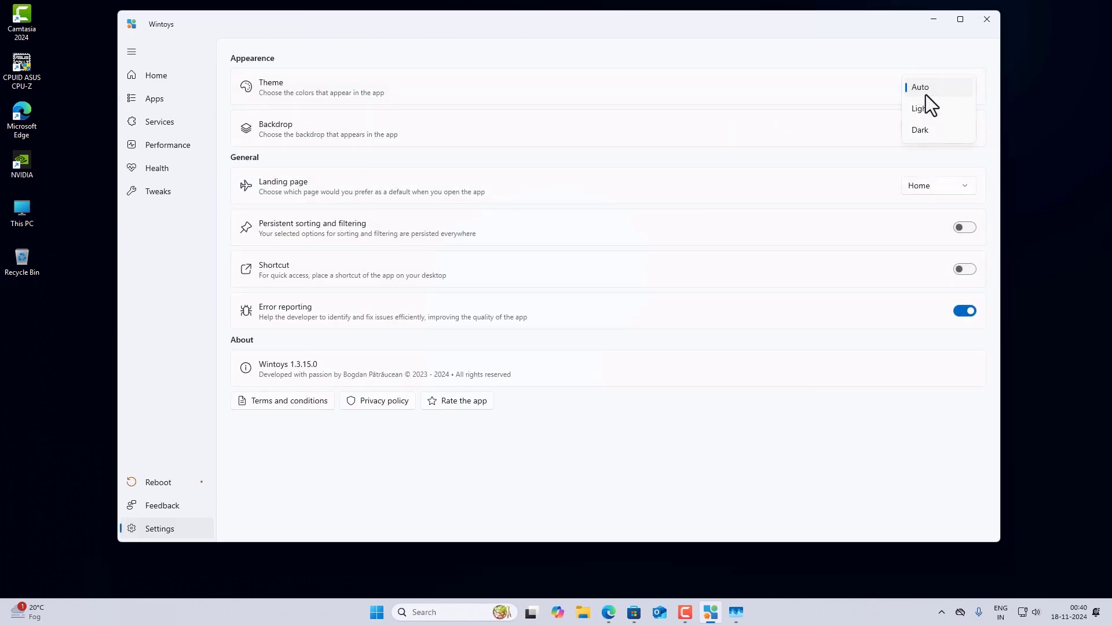
{"action": "left_click", "coordinate": [933, 110]}
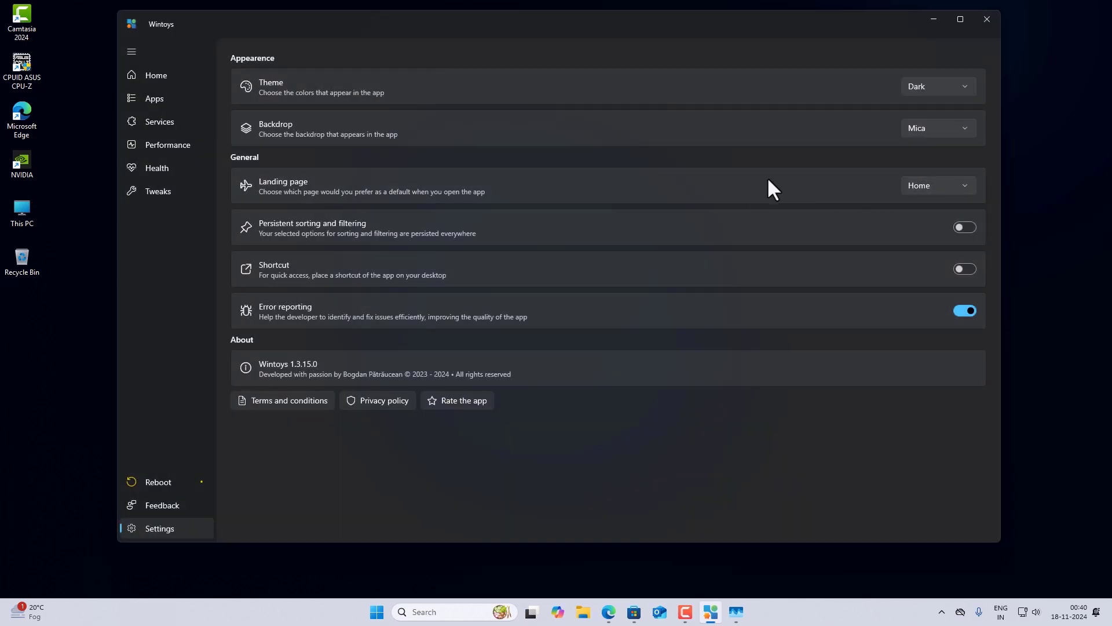
{"action": "left_click", "coordinate": [920, 128]}
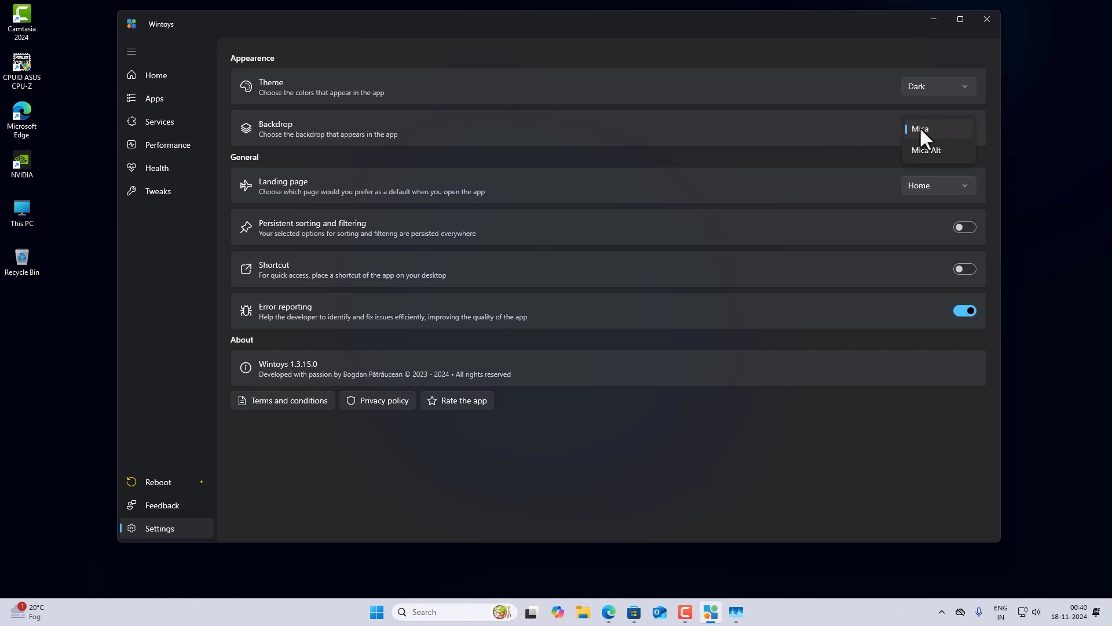
{"action": "left_click", "coordinate": [920, 128]}
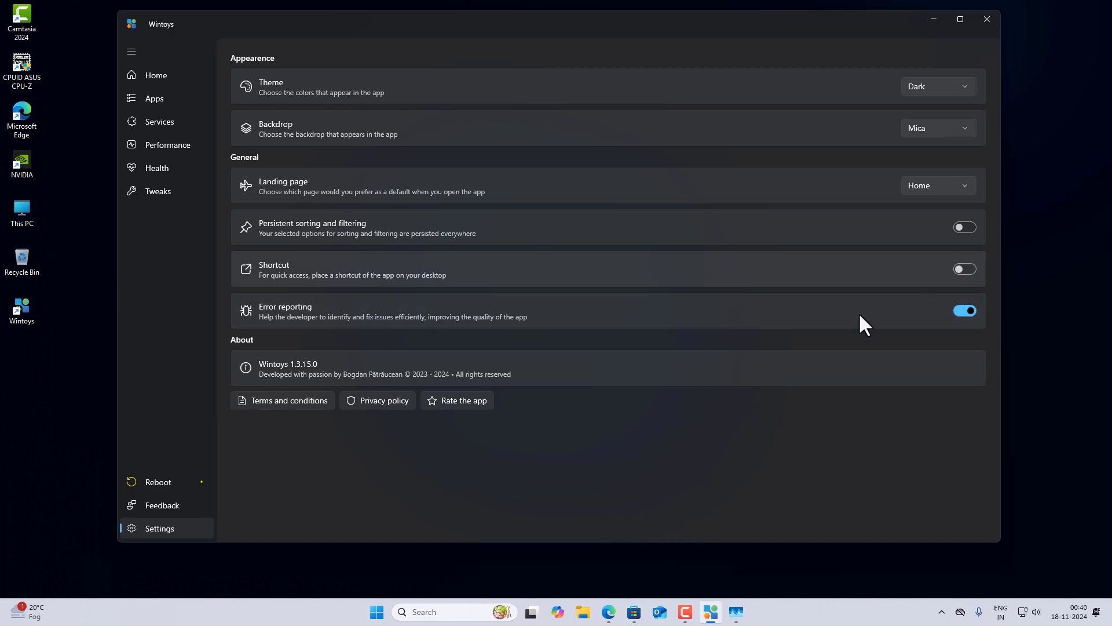
{"action": "left_click", "coordinate": [932, 22]}
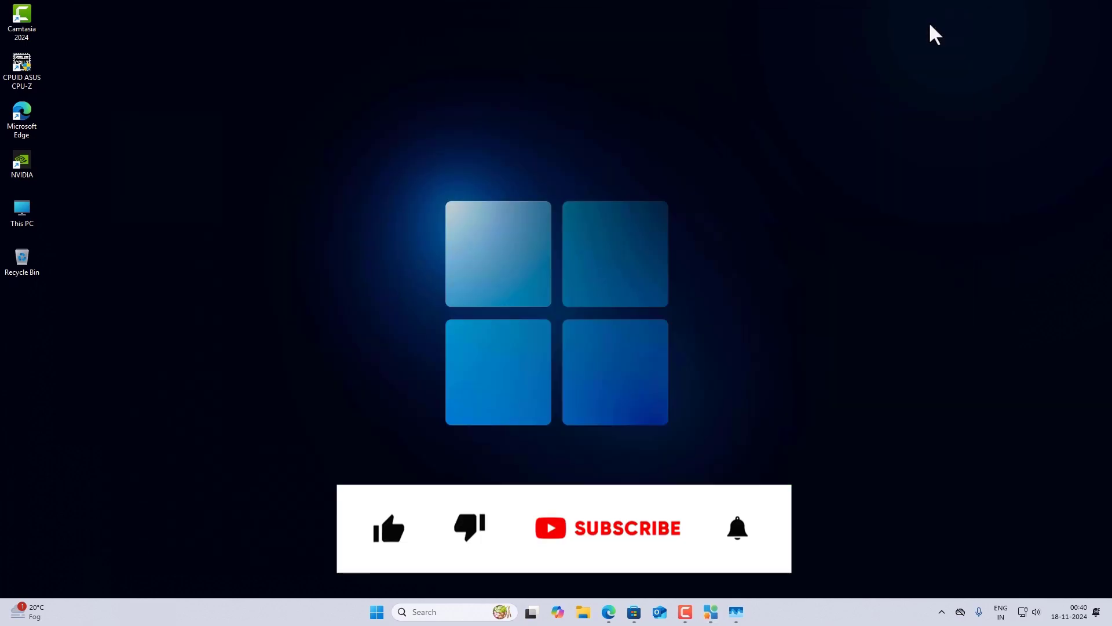